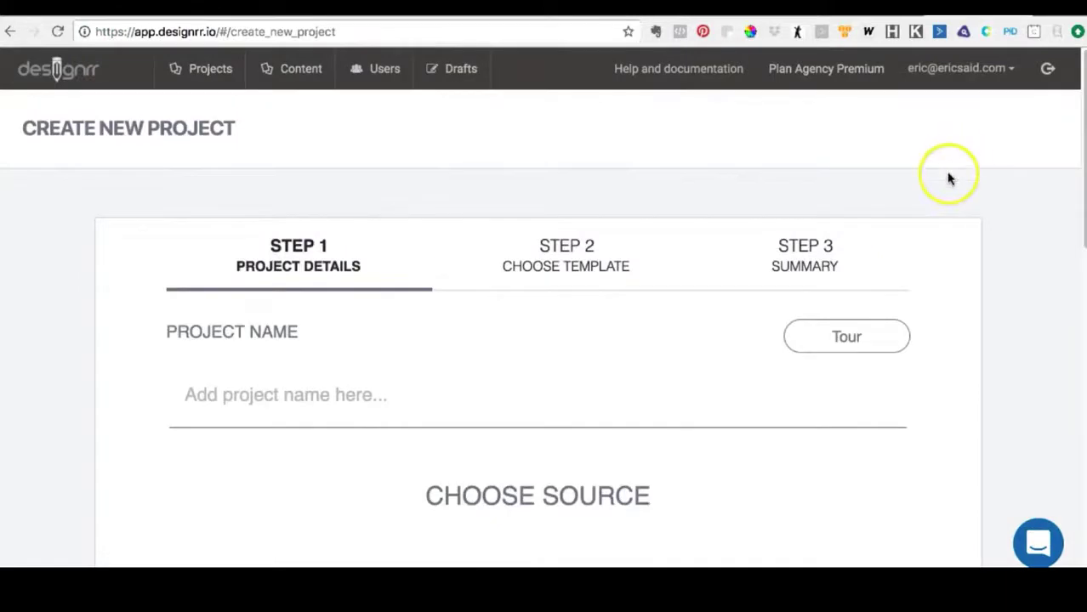
- Choose importing from audio/video as the source for the new project
{"action": "scroll", "coordinate": [948, 176], "scroll_direction": "down", "scroll_amount": 3}
{"action": "scroll", "coordinate": [948, 176], "scroll_direction": "down", "scroll_amount": 8}
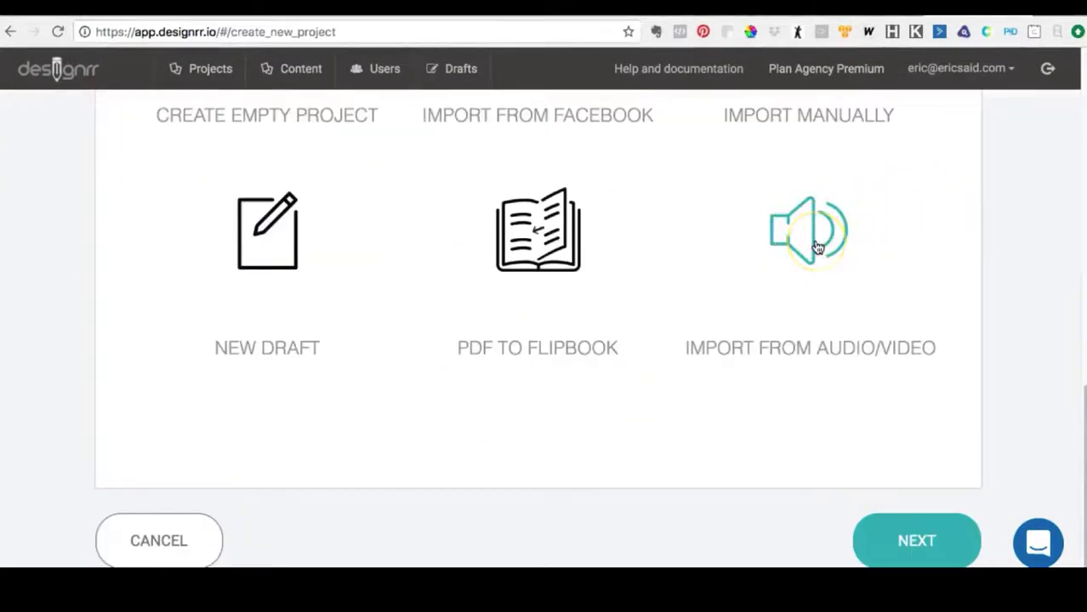
{"action": "left_click", "coordinate": [817, 247]}
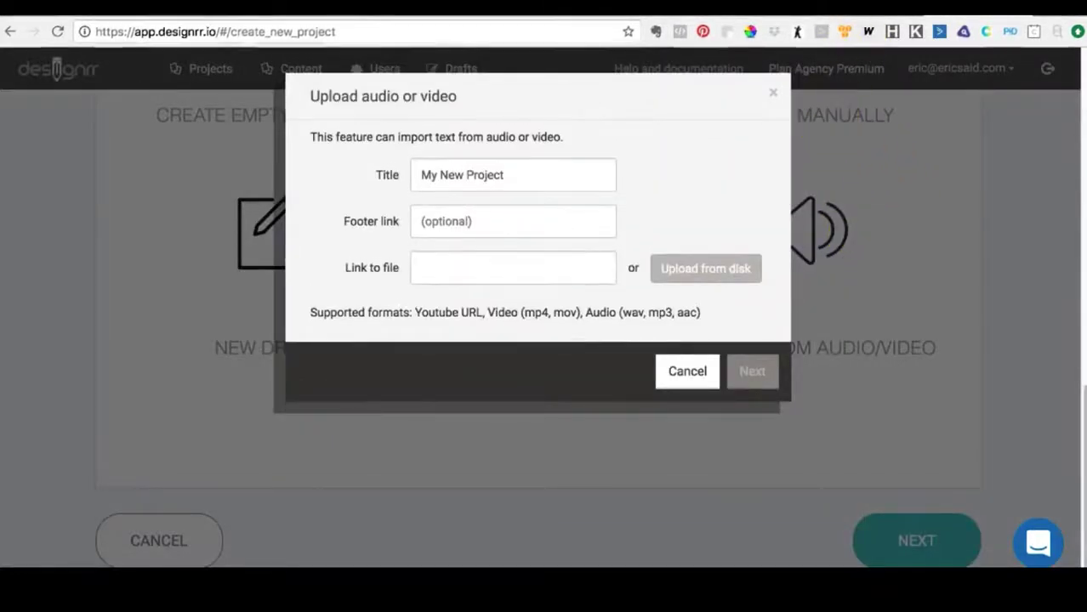
- Switch to the YouTube page of the WAV vs MP3 video and copy its full page URL
{"action": "left_click", "coordinate": [878, 8]}
{"action": "left_click", "coordinate": [607, 529]}
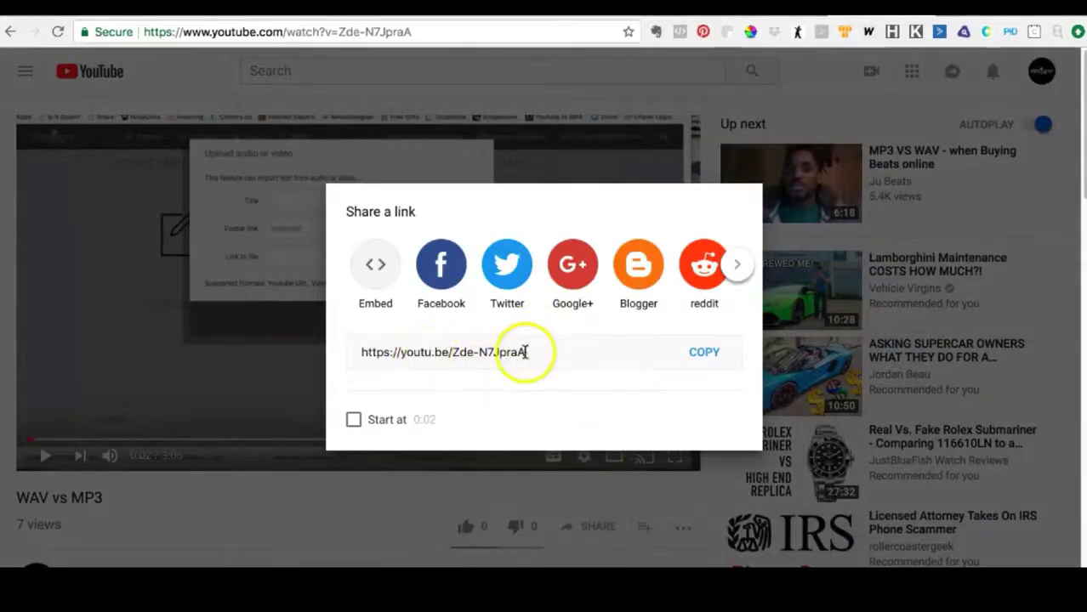
{"action": "left_click", "coordinate": [504, 497]}
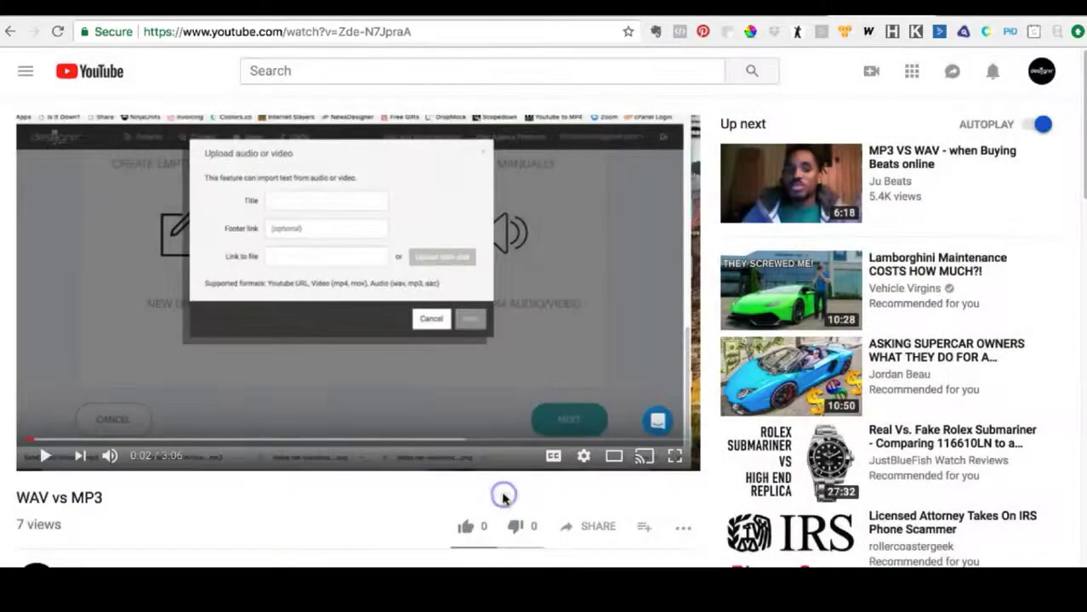
{"action": "left_click", "coordinate": [362, 32]}
{"action": "right_click", "coordinate": [362, 32]}
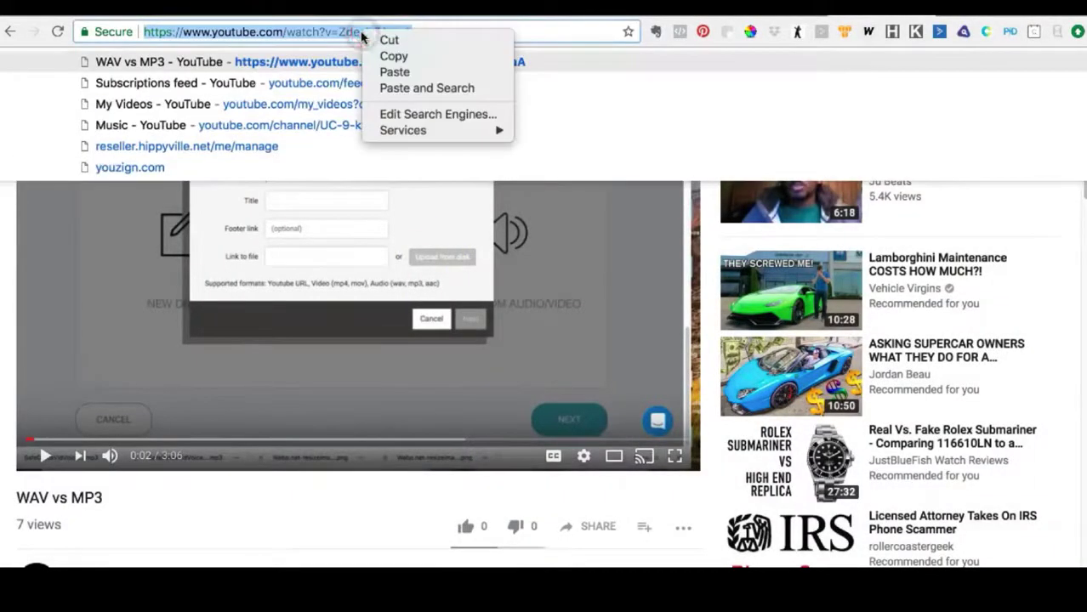
{"action": "left_click", "coordinate": [381, 57]}
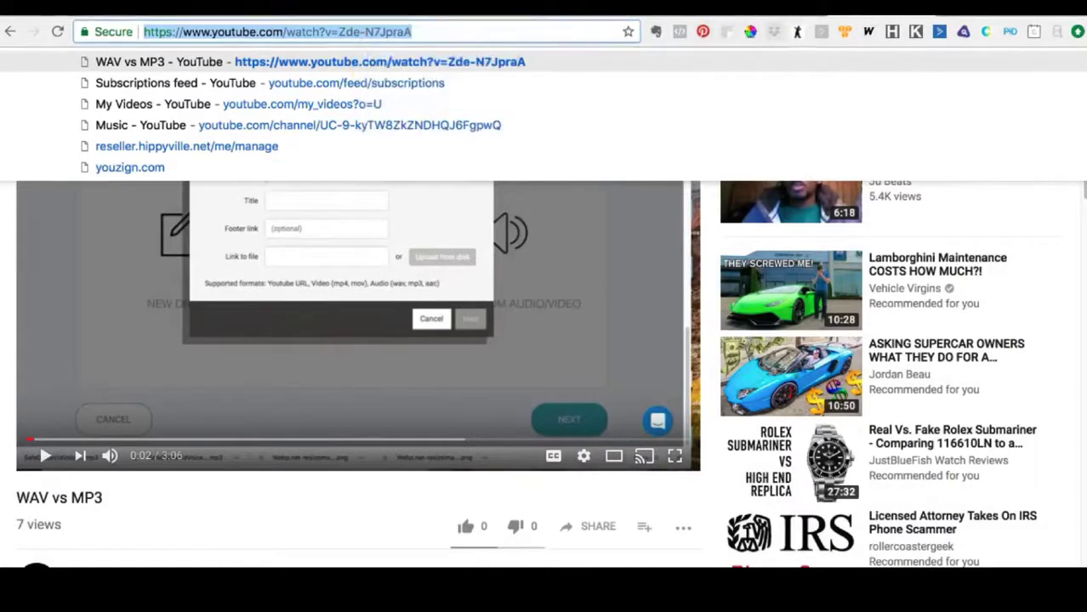
- Return to the Designrr upload dialog, paste the copied YouTube URL as the link to file and submit it
{"action": "key", "text": "ctrl+Tab"}
{"action": "left_click", "coordinate": [482, 271]}
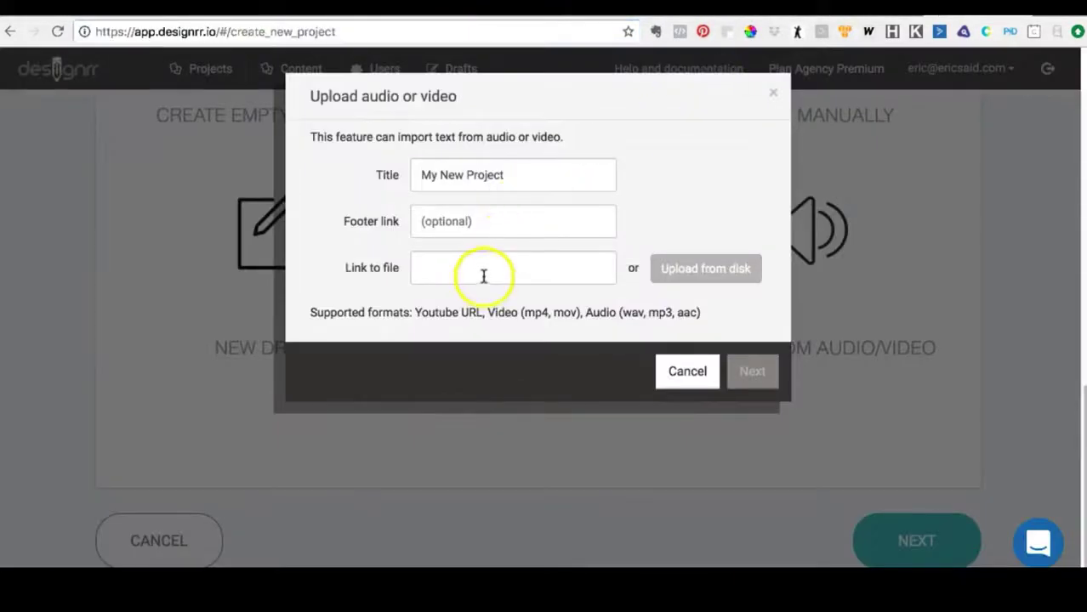
{"action": "right_click", "coordinate": [484, 270]}
{"action": "left_click", "coordinate": [529, 378]}
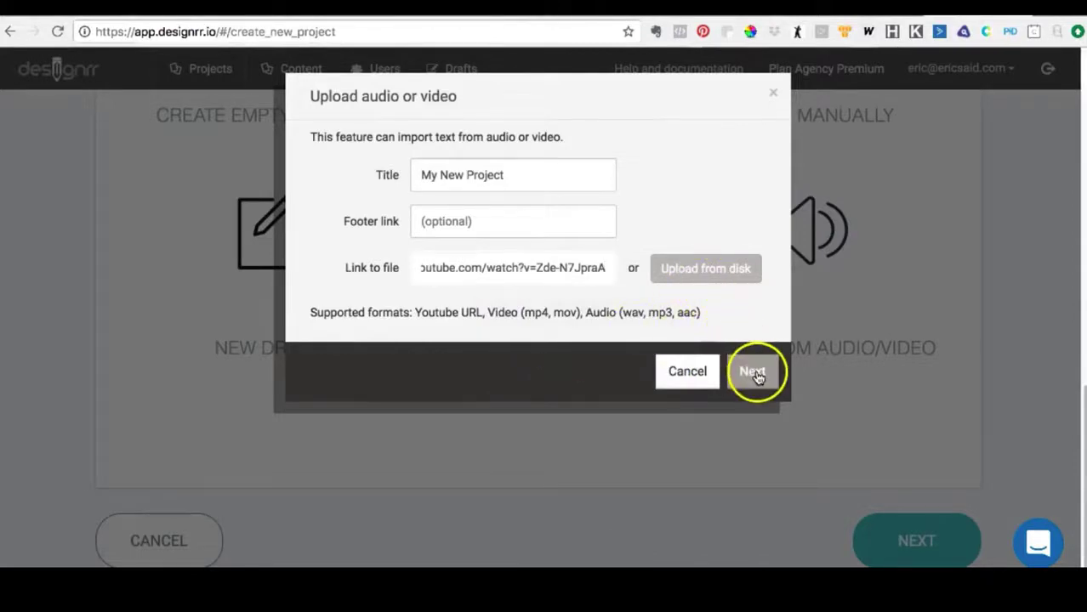
{"action": "left_click", "coordinate": [757, 375]}
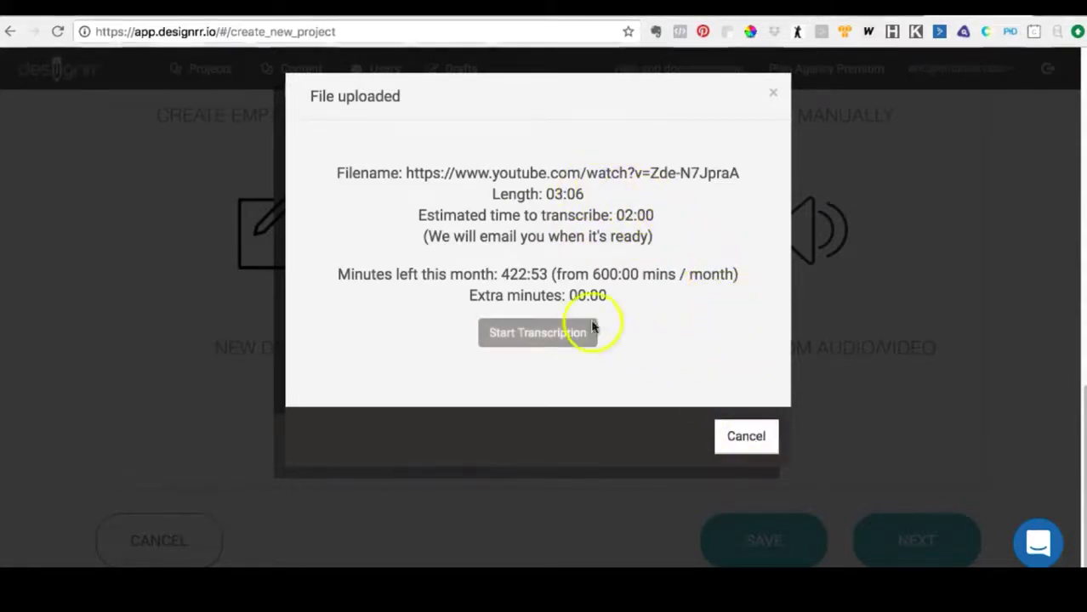
- Start the transcription of the uploaded video, check the job's status in the drafts list and dismiss the notice
{"action": "left_click", "coordinate": [554, 334]}
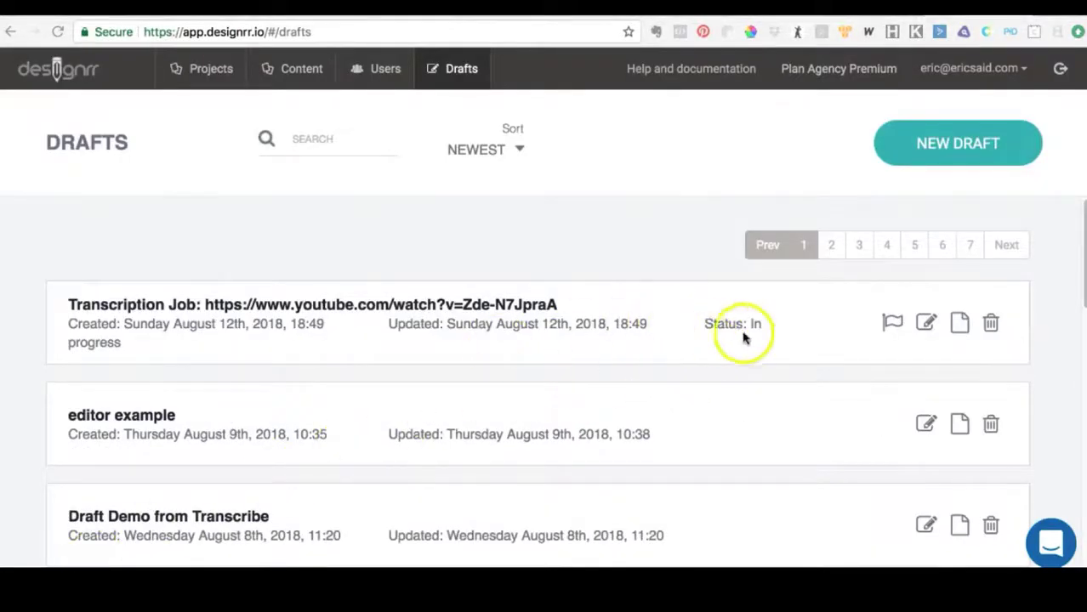
{"action": "left_click", "coordinate": [892, 323]}
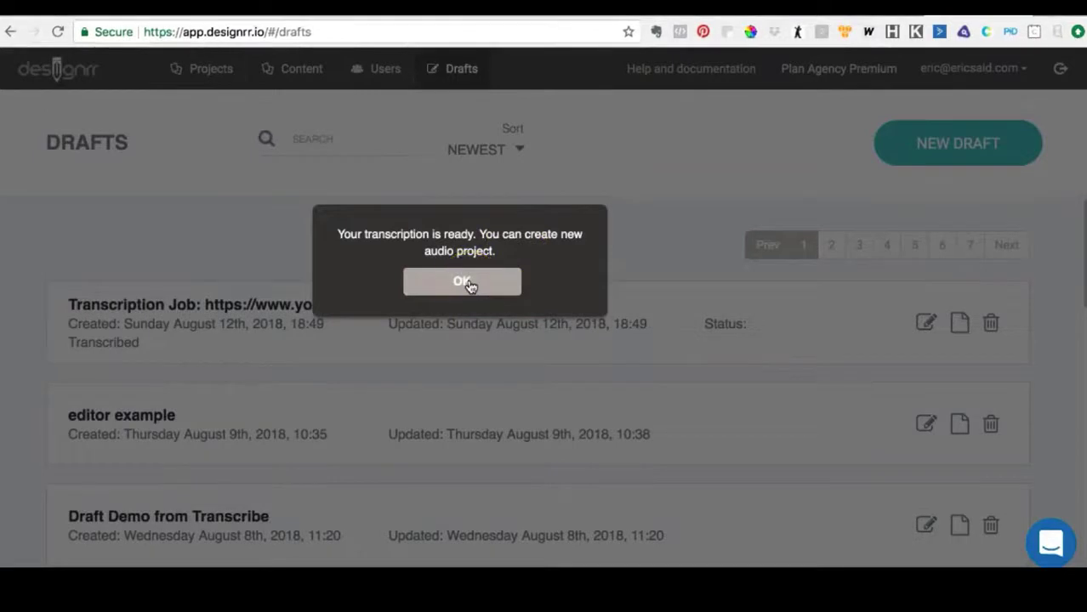
{"action": "left_click", "coordinate": [467, 284]}
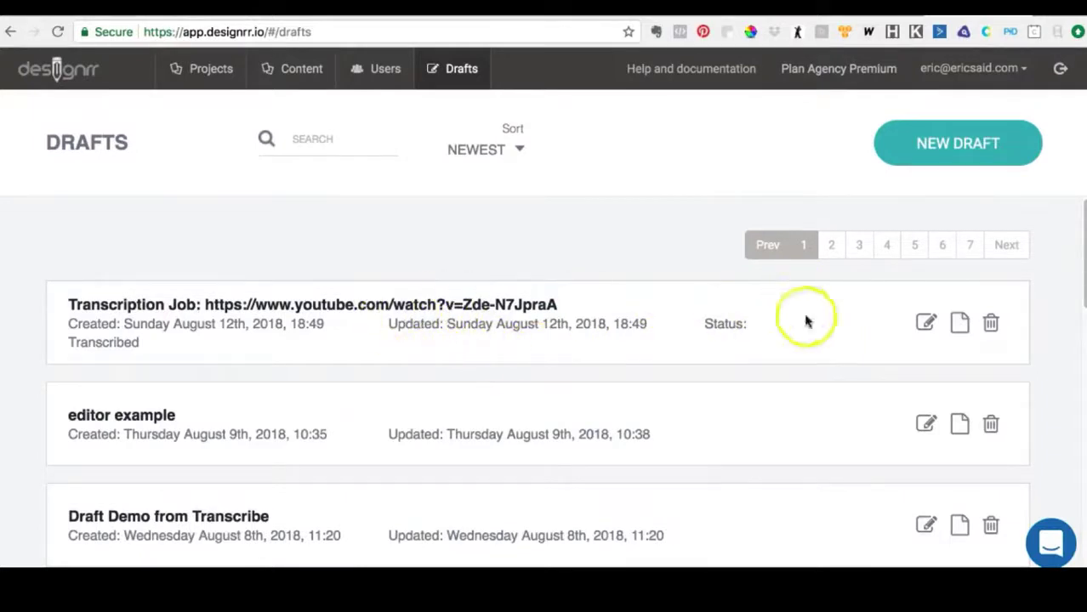
- Rename the transcription job draft as "WAV vs MP3" and save it
{"action": "left_click", "coordinate": [927, 323]}
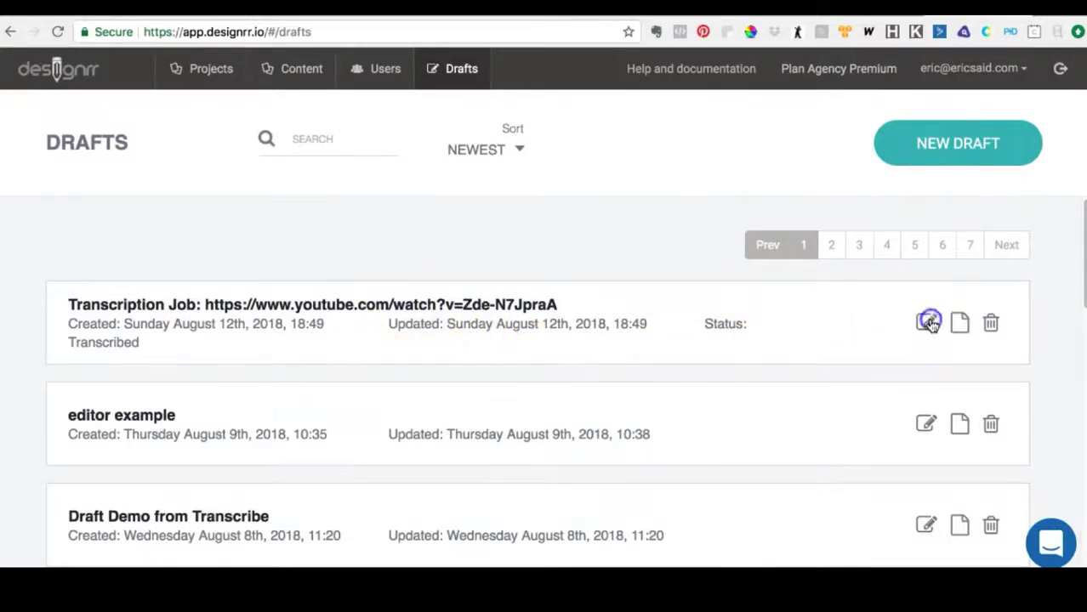
{"action": "triple_click", "coordinate": [574, 164]}
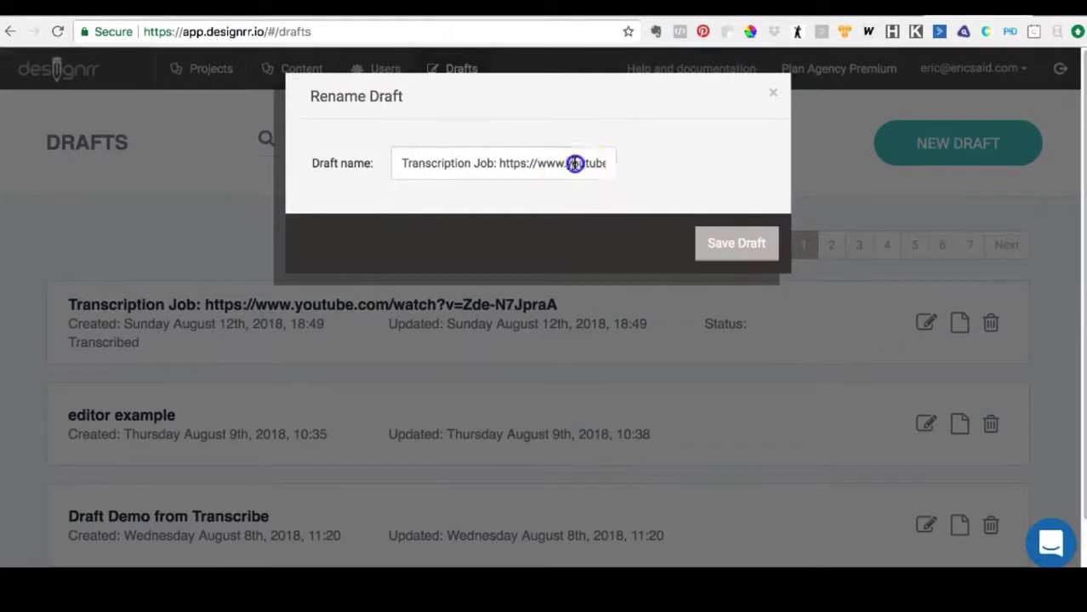
{"action": "key", "text": "BackSpace"}
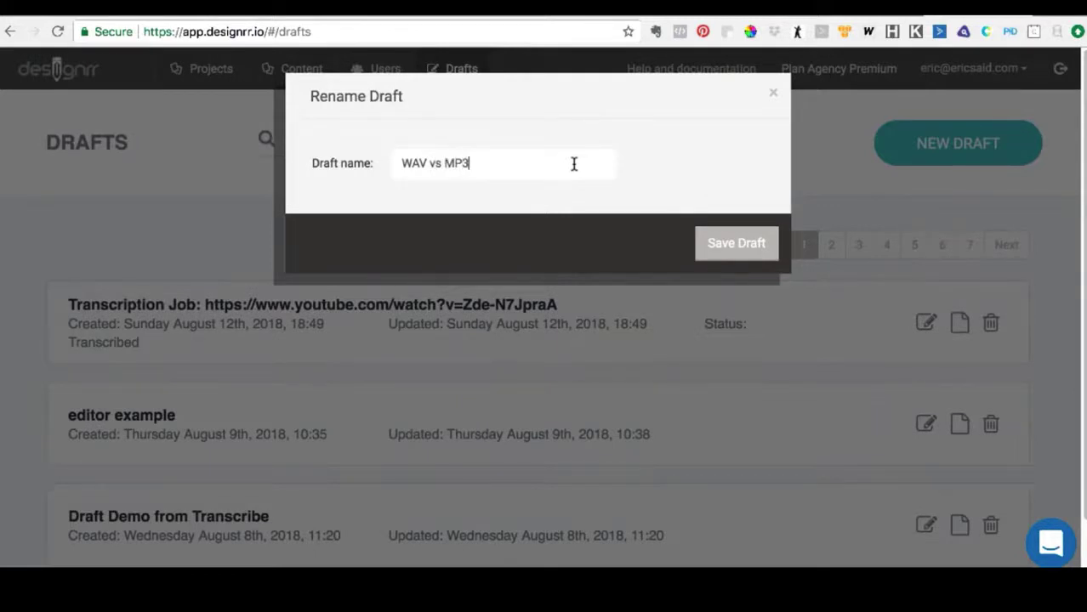
{"action": "left_click", "coordinate": [730, 245]}
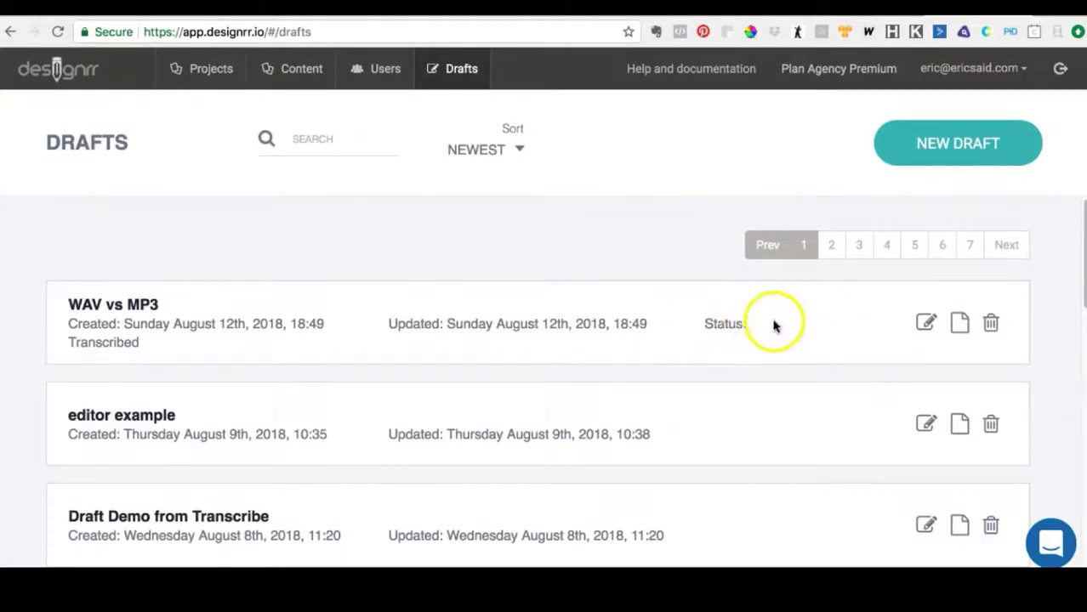
- View the rename dialog of the WAV vs MP3 draft and the editor of the "editor example" draft, closing both without changes
{"action": "scroll", "coordinate": [740, 335], "scroll_direction": "down", "scroll_amount": 1}
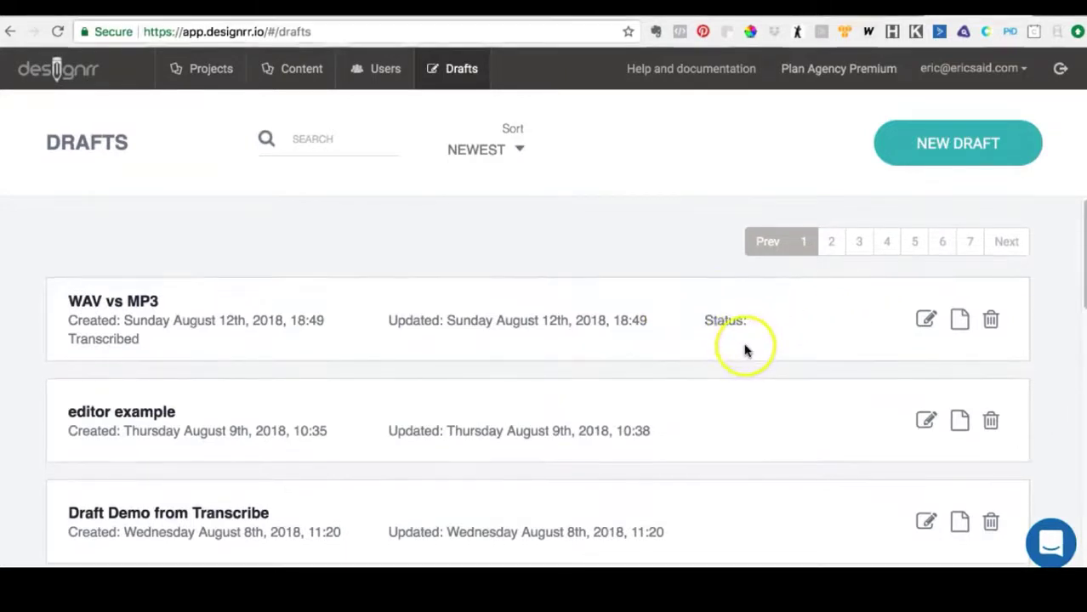
{"action": "scroll", "coordinate": [745, 347], "scroll_direction": "up", "scroll_amount": 1}
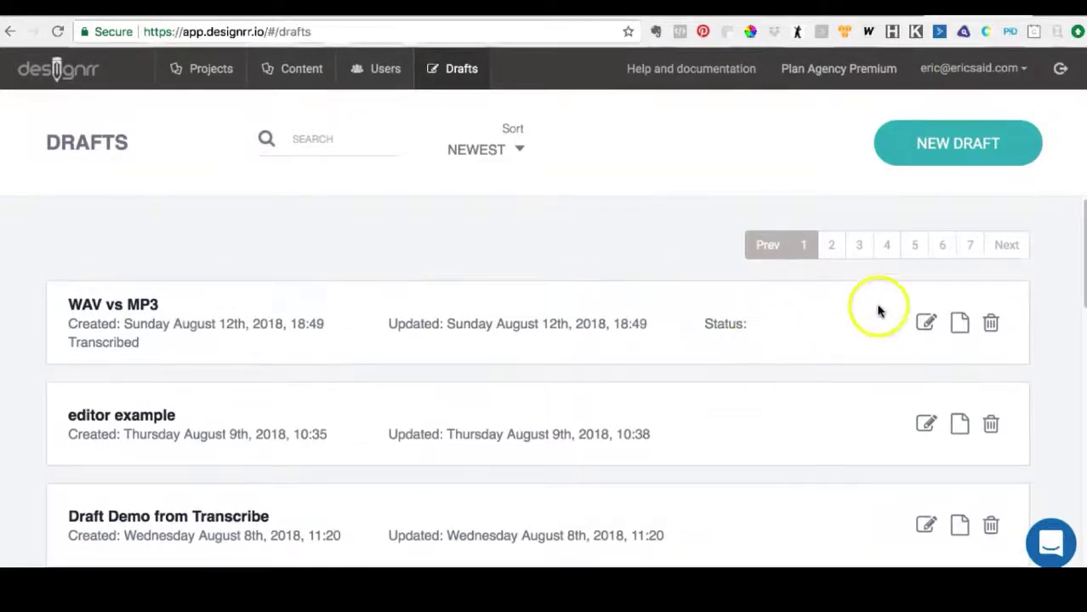
{"action": "left_click", "coordinate": [926, 323]}
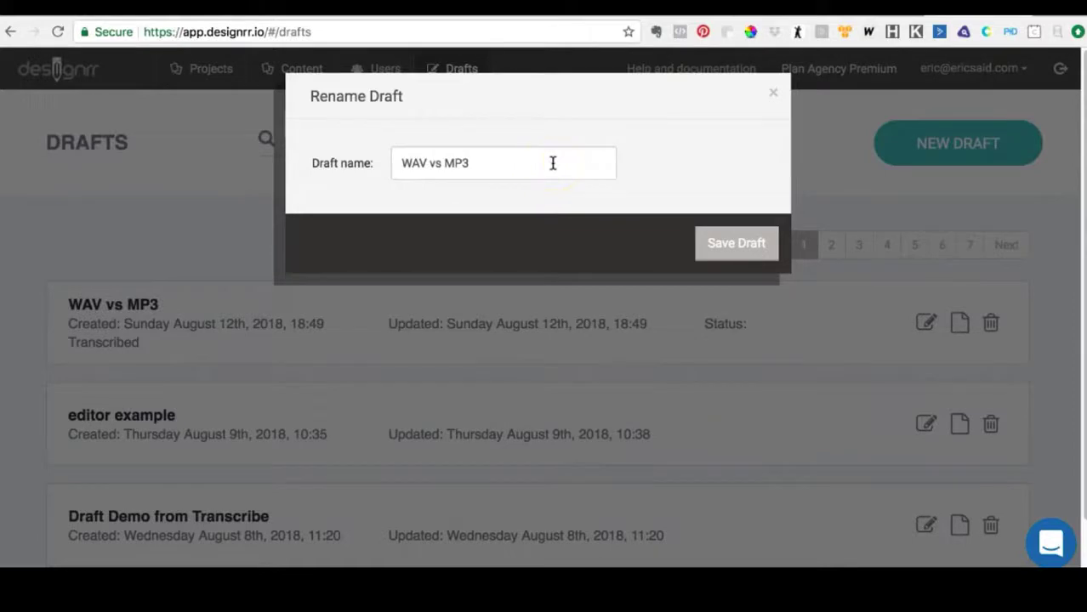
{"action": "left_click", "coordinate": [773, 92]}
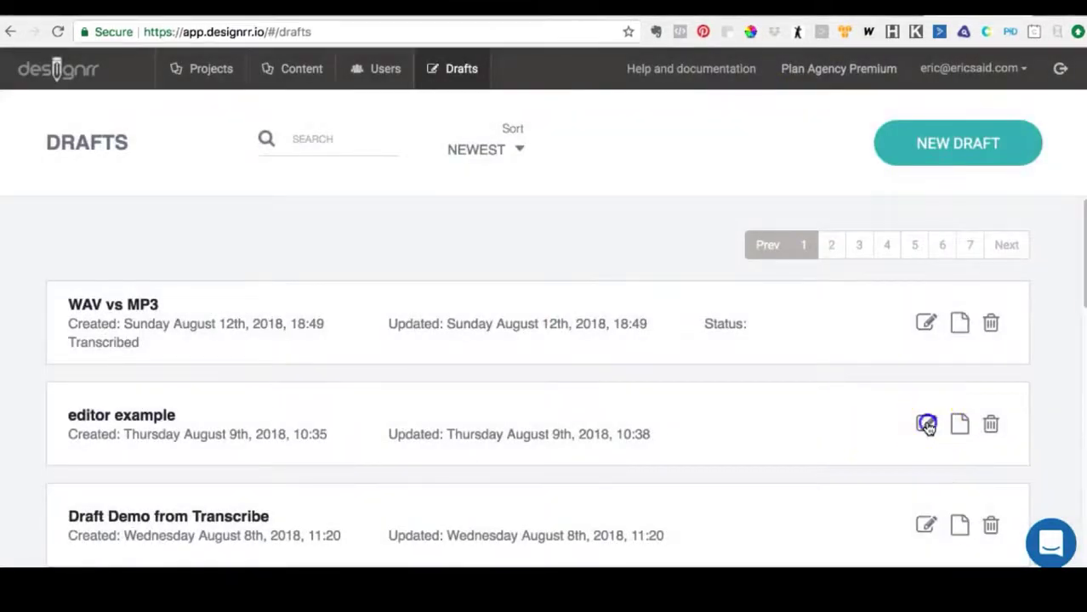
{"action": "left_click", "coordinate": [927, 427]}
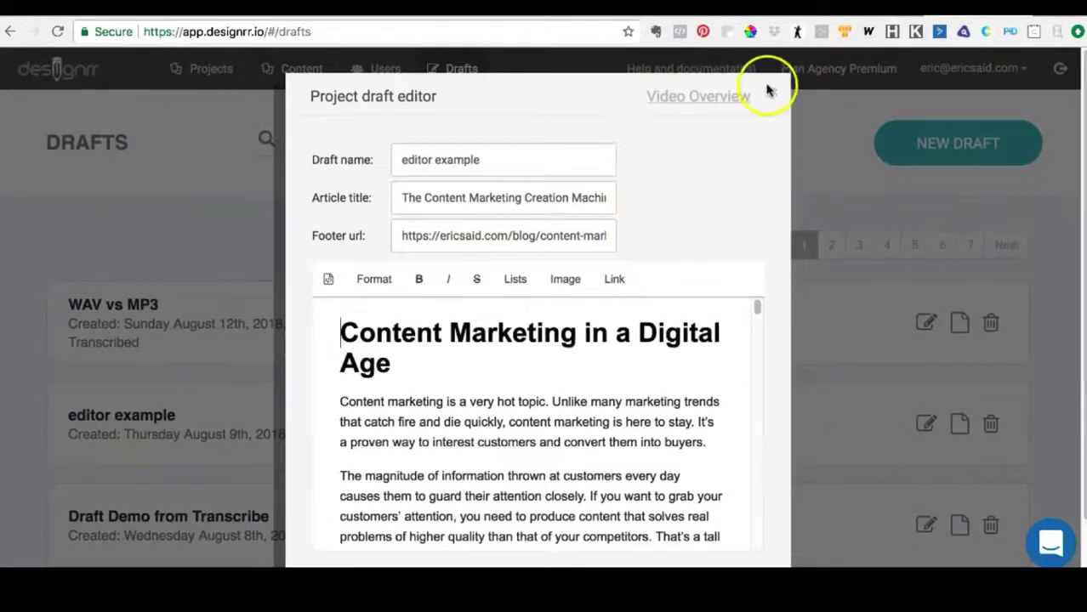
{"action": "left_click", "coordinate": [776, 94]}
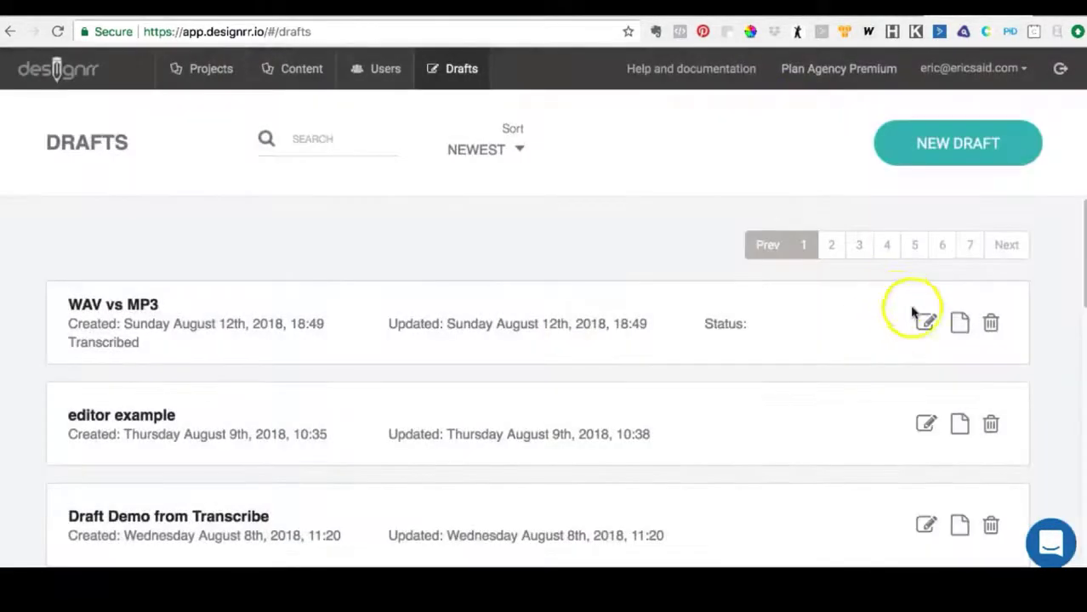
- Create a new project from the WAV vs MP3 draft and look through the speaker sections of its transcript
{"action": "left_click", "coordinate": [960, 324]}
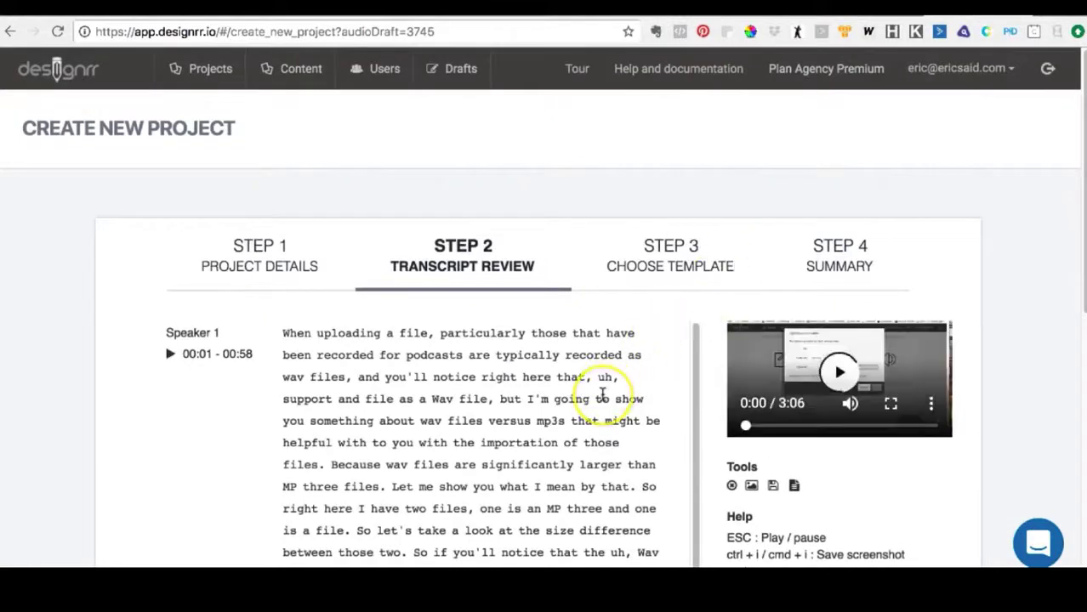
{"action": "scroll", "coordinate": [602, 393], "scroll_direction": "down", "scroll_amount": 1}
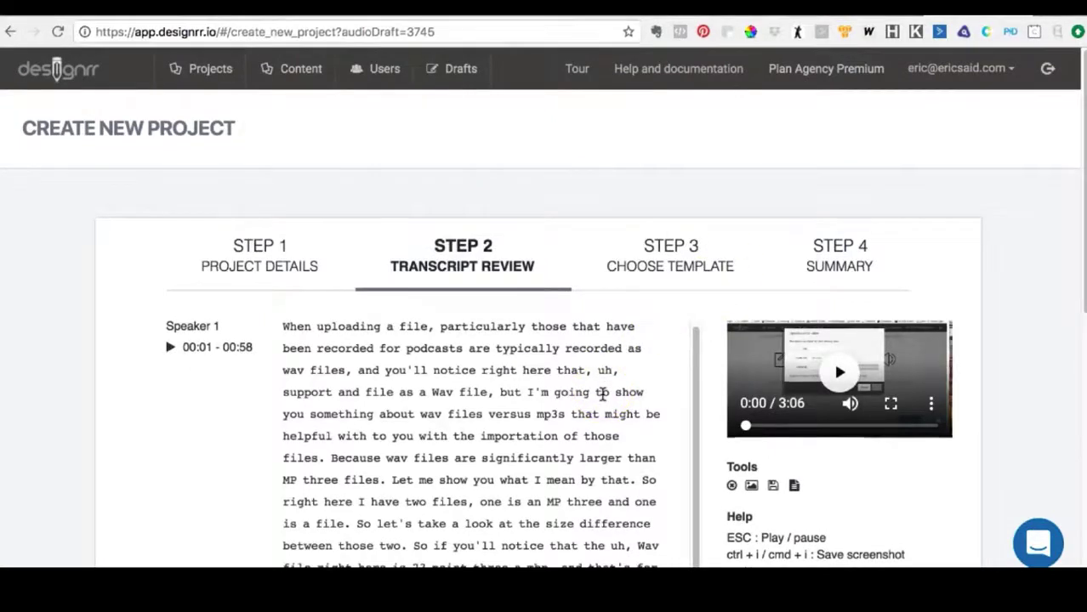
{"action": "scroll", "coordinate": [602, 393], "scroll_direction": "down", "scroll_amount": 3}
{"action": "scroll", "coordinate": [602, 393], "scroll_direction": "up", "scroll_amount": 4}
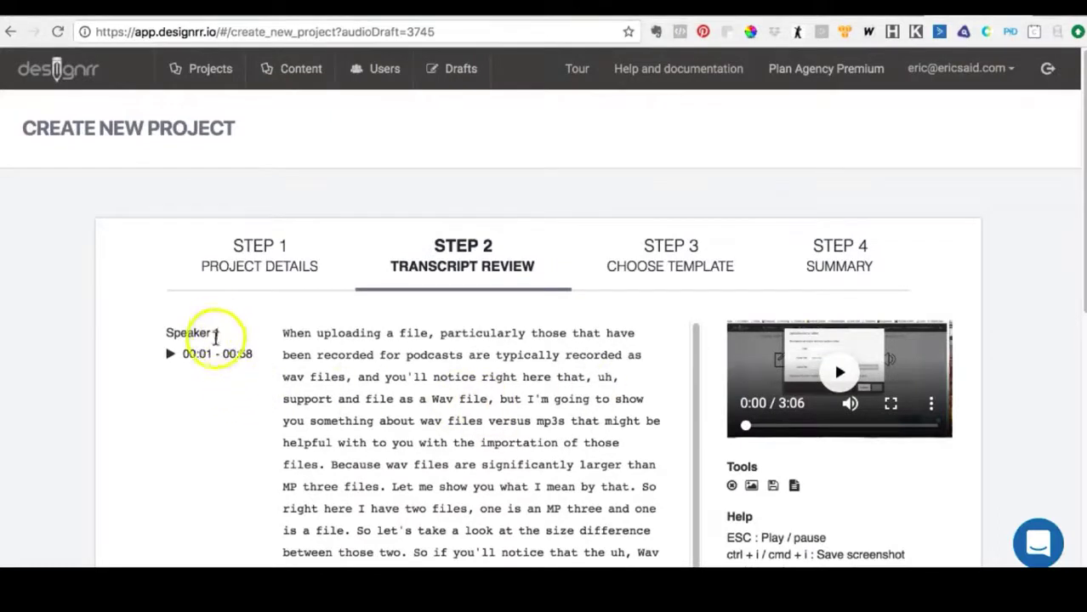
{"action": "scroll", "coordinate": [285, 351], "scroll_direction": "down", "scroll_amount": 15}
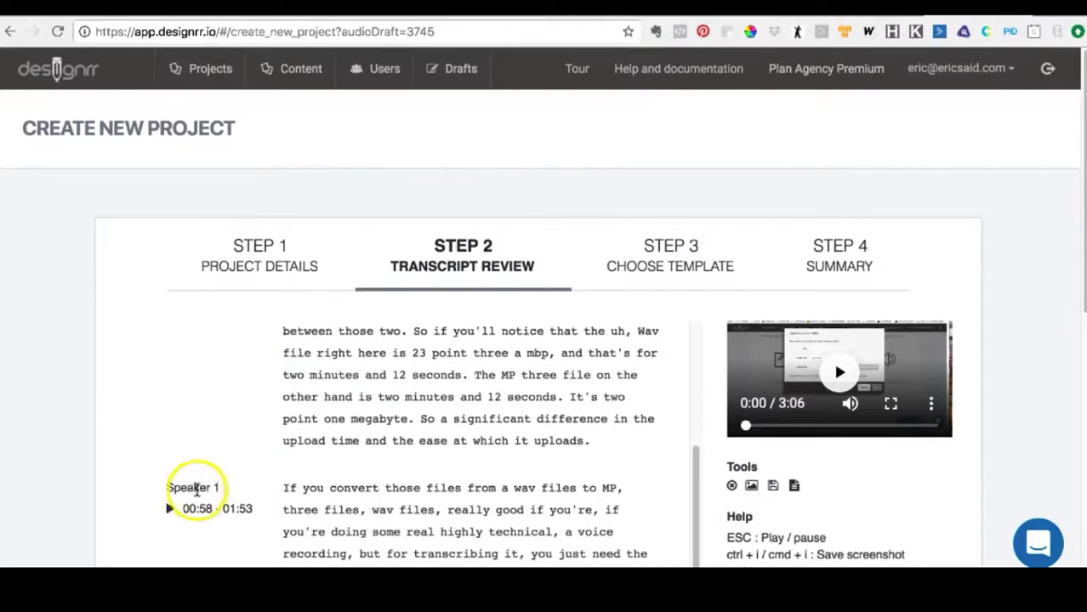
{"action": "scroll", "coordinate": [281, 449], "scroll_direction": "down", "scroll_amount": 2}
{"action": "scroll", "coordinate": [281, 450], "scroll_direction": "down", "scroll_amount": 20}
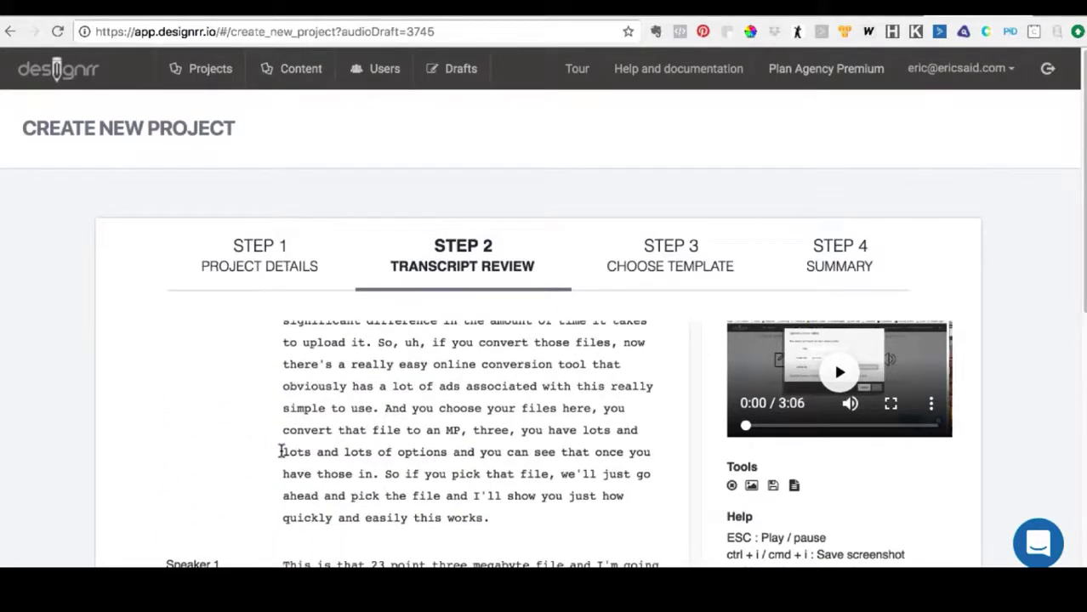
- Remove the "Speaker 1" label from all sections of the transcript
{"action": "scroll", "coordinate": [850, 332], "scroll_direction": "down", "scroll_amount": 6}
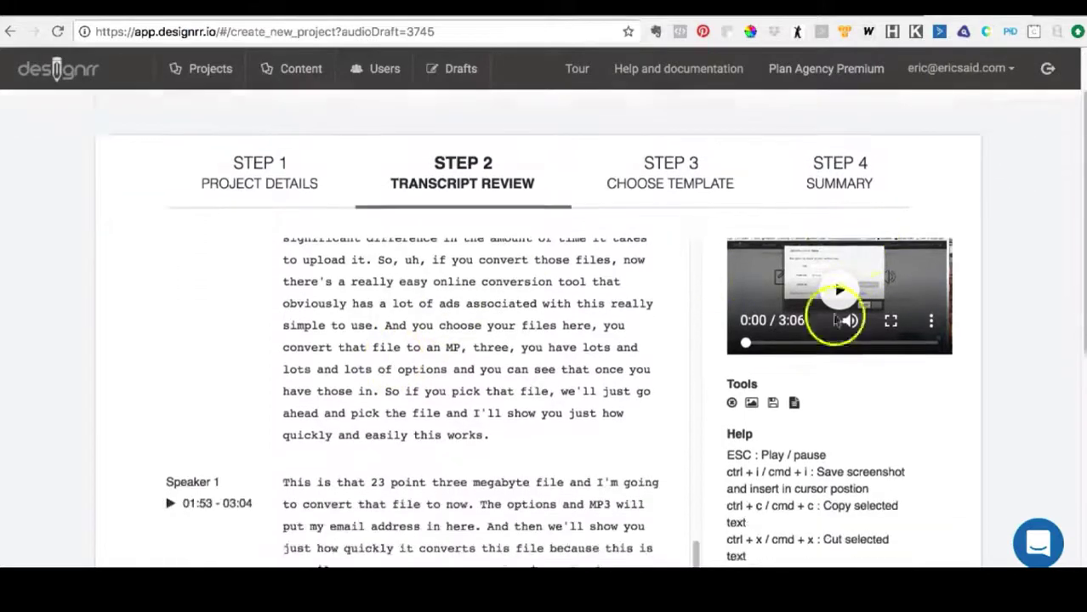
{"action": "left_click", "coordinate": [200, 405]}
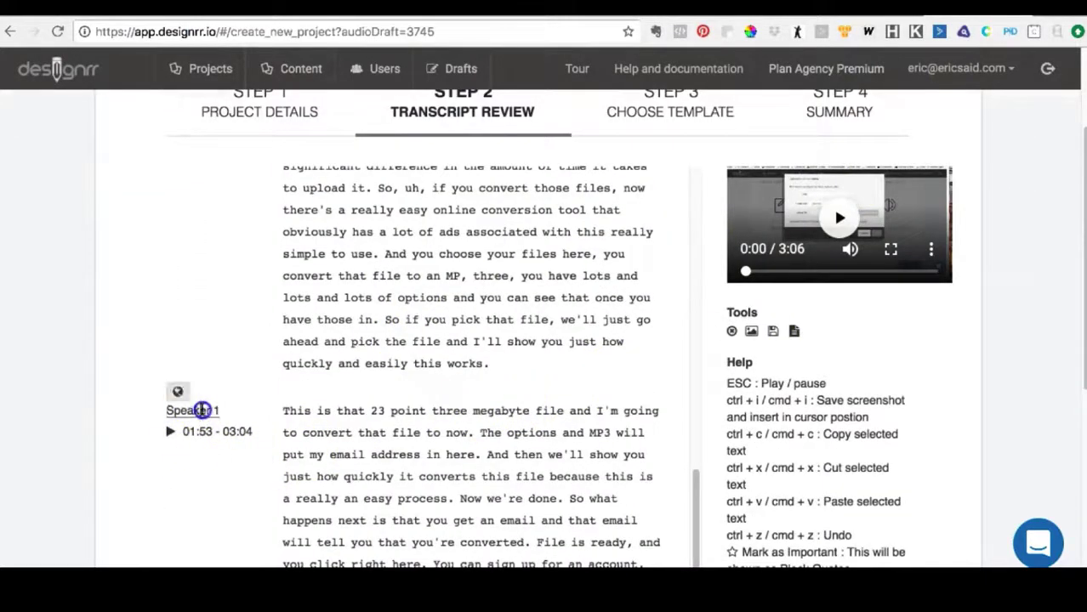
{"action": "key", "text": "BackSpace"}
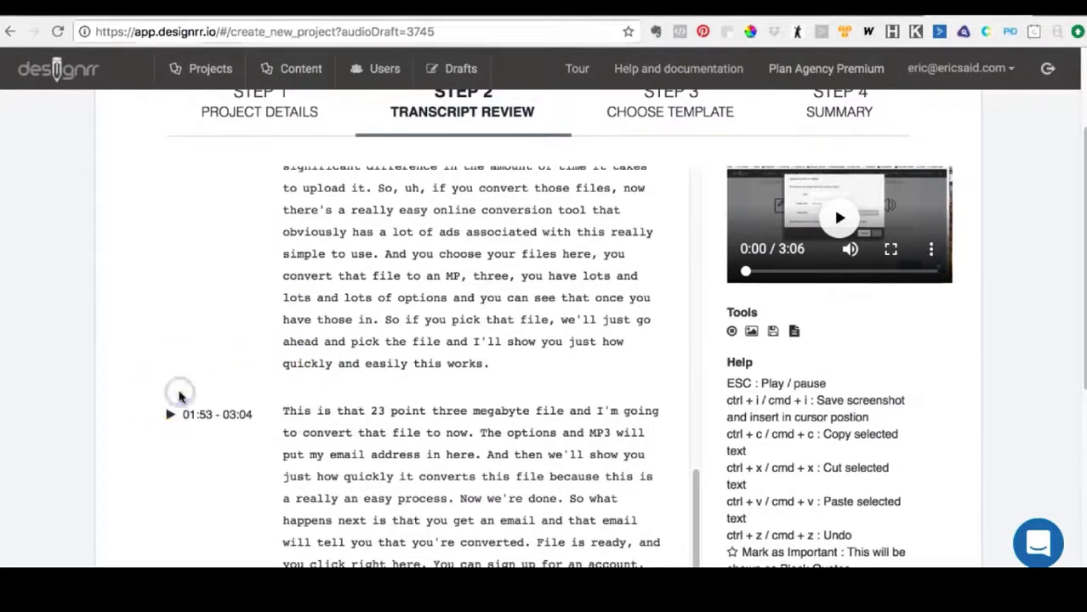
{"action": "scroll", "coordinate": [228, 368], "scroll_direction": "up", "scroll_amount": 5}
{"action": "scroll", "coordinate": [228, 368], "scroll_direction": "up", "scroll_amount": 3}
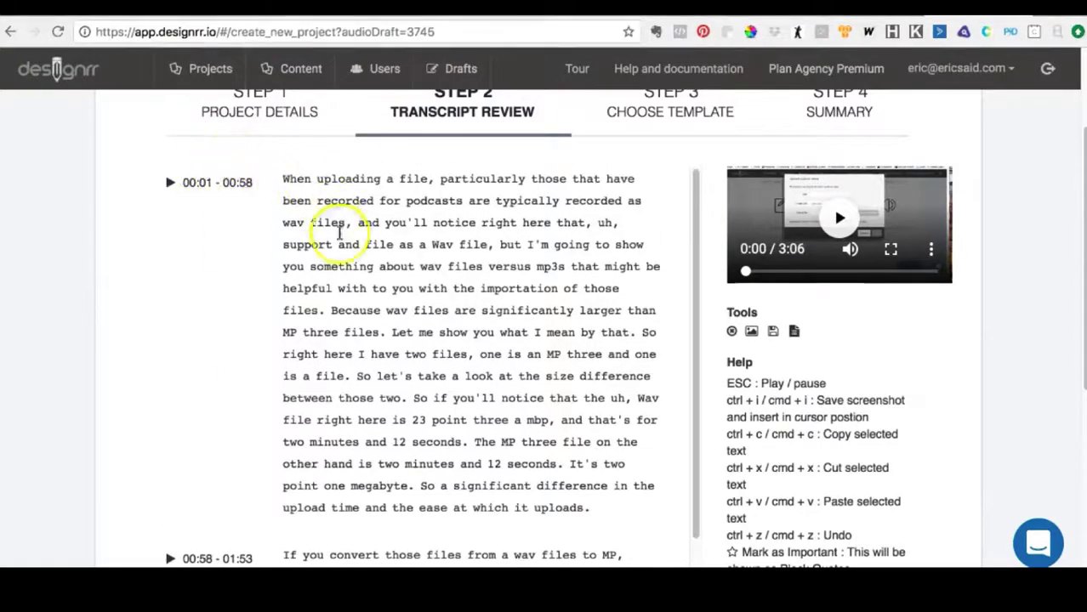
- Play the video from the start to follow the highlighted transcript text, pausing it at 0:16
{"action": "scroll", "coordinate": [343, 241], "scroll_direction": "down", "scroll_amount": 1}
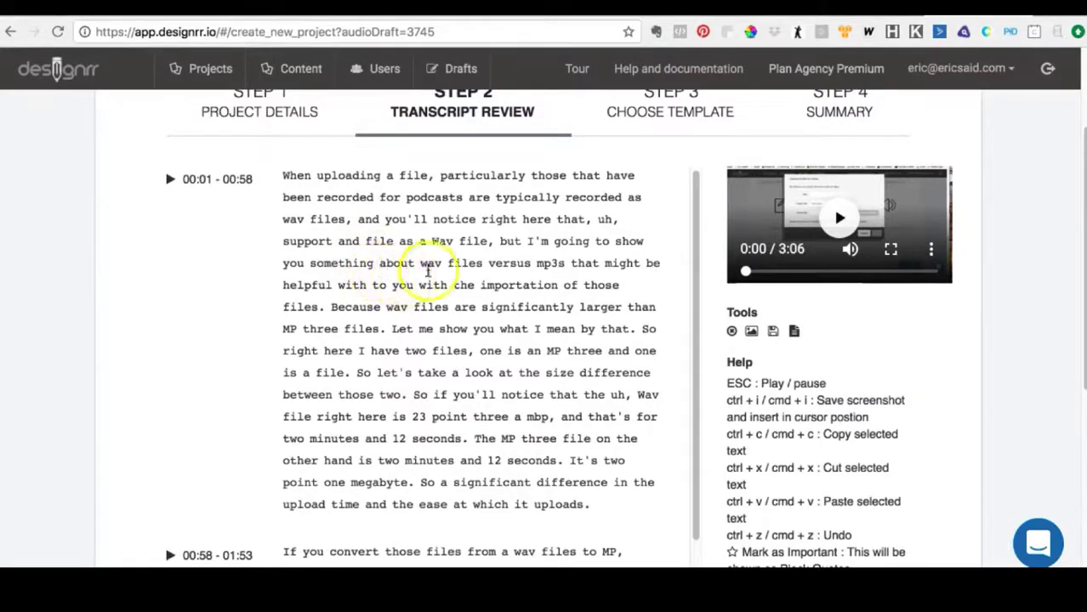
{"action": "left_click", "coordinate": [839, 220]}
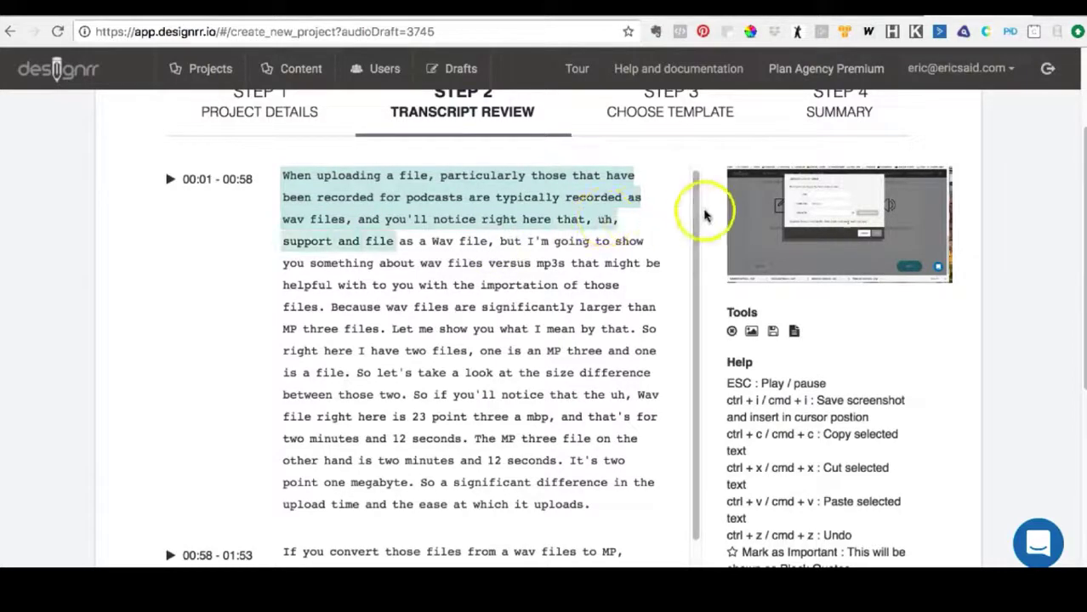
{"action": "mouse_move", "coordinate": [840, 216]}
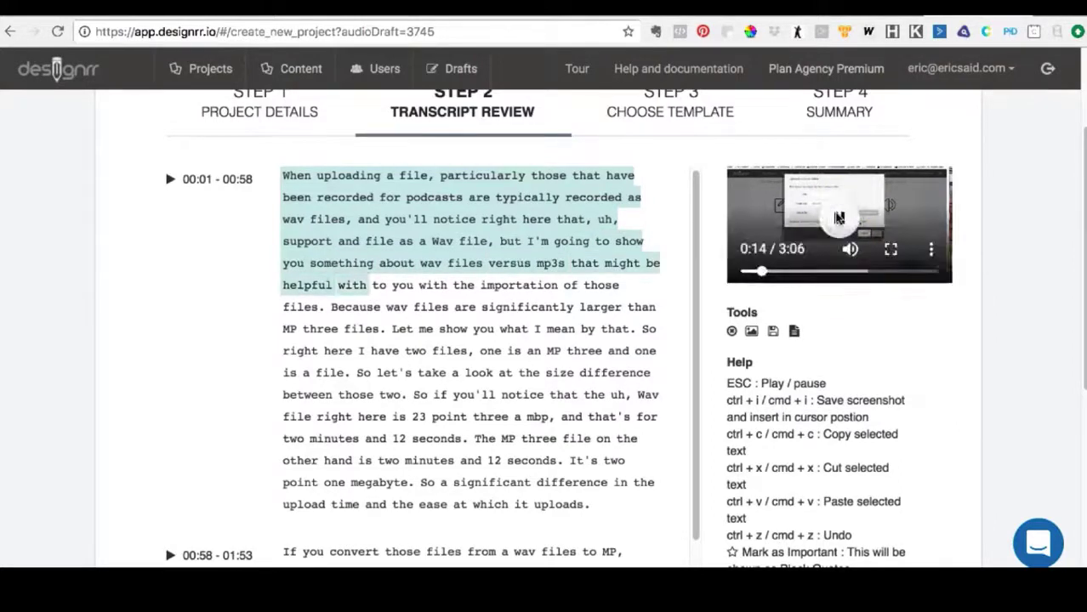
{"action": "left_click", "coordinate": [840, 217]}
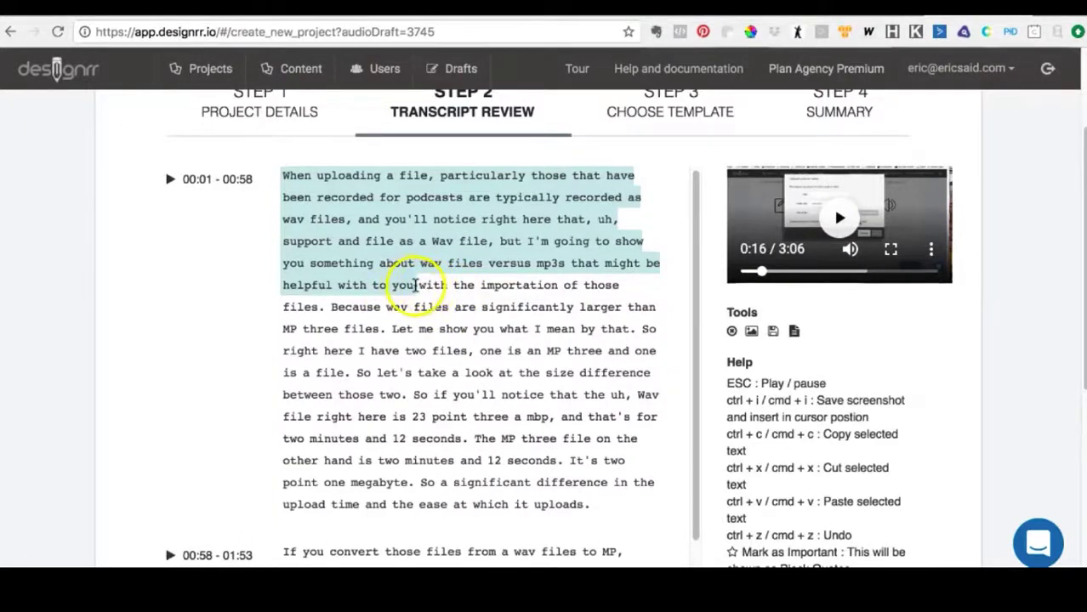
- Bring up the inline editing tools for the word "with" where playback was paused in the first section
{"action": "right_click", "coordinate": [415, 286]}
{"action": "left_click", "coordinate": [410, 287]}
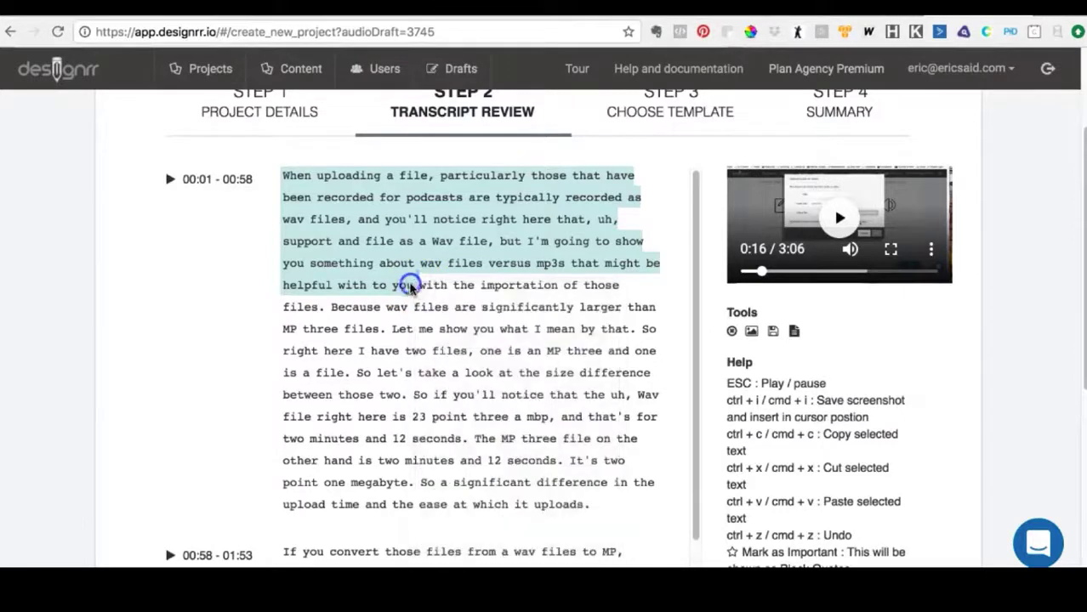
{"action": "left_click", "coordinate": [419, 284]}
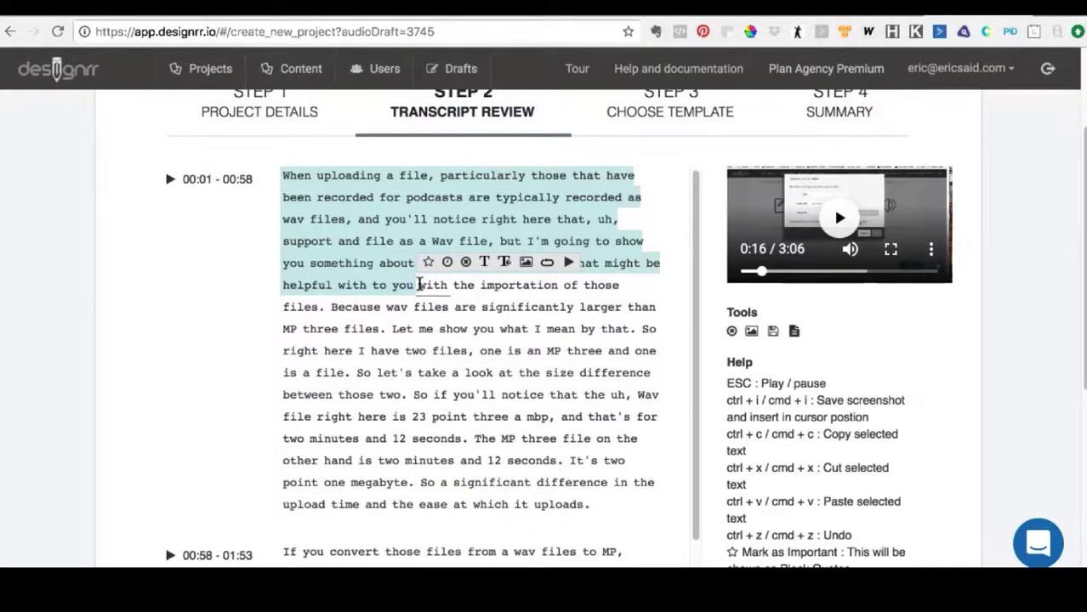
{"action": "left_click", "coordinate": [548, 267]}
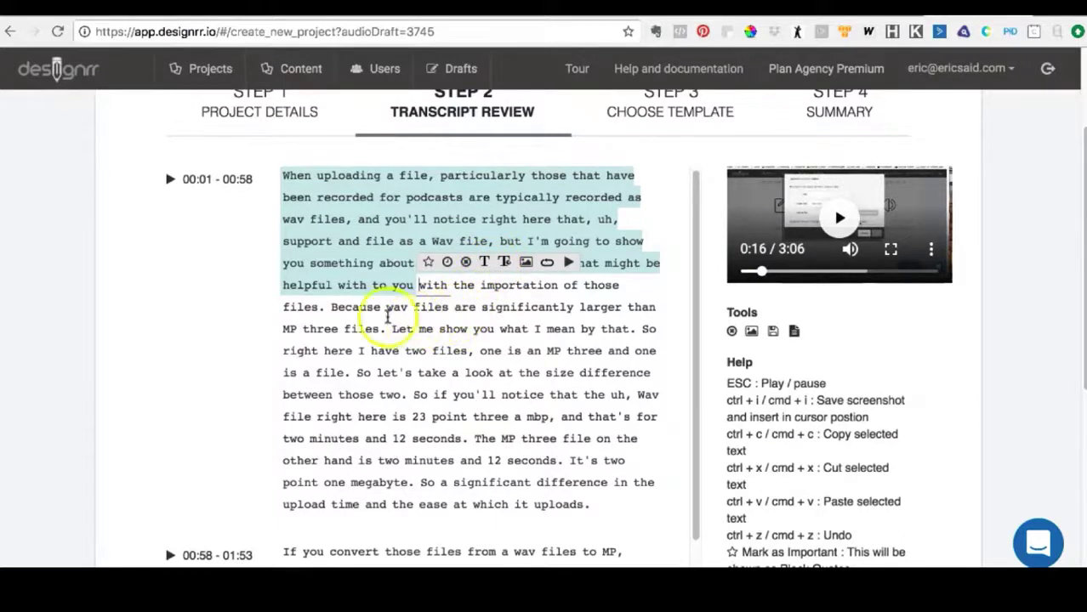
- Mark the phrase "Because wav files are significantly" in the first section as important
{"action": "left_click", "coordinate": [332, 307]}
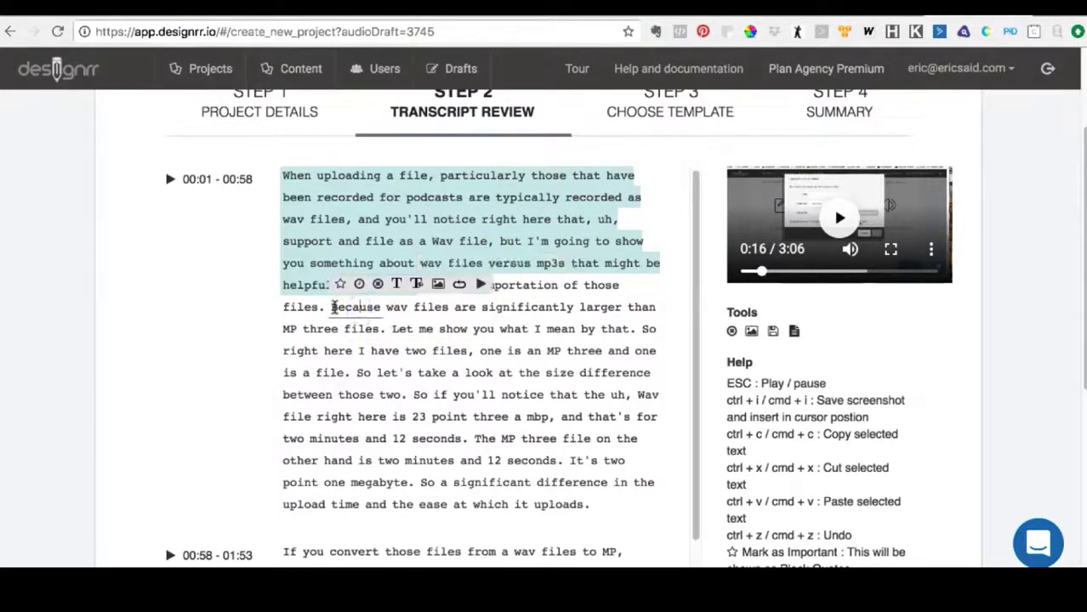
{"action": "left_click_drag", "start_coordinate": [332, 307], "coordinate": [573, 308]}
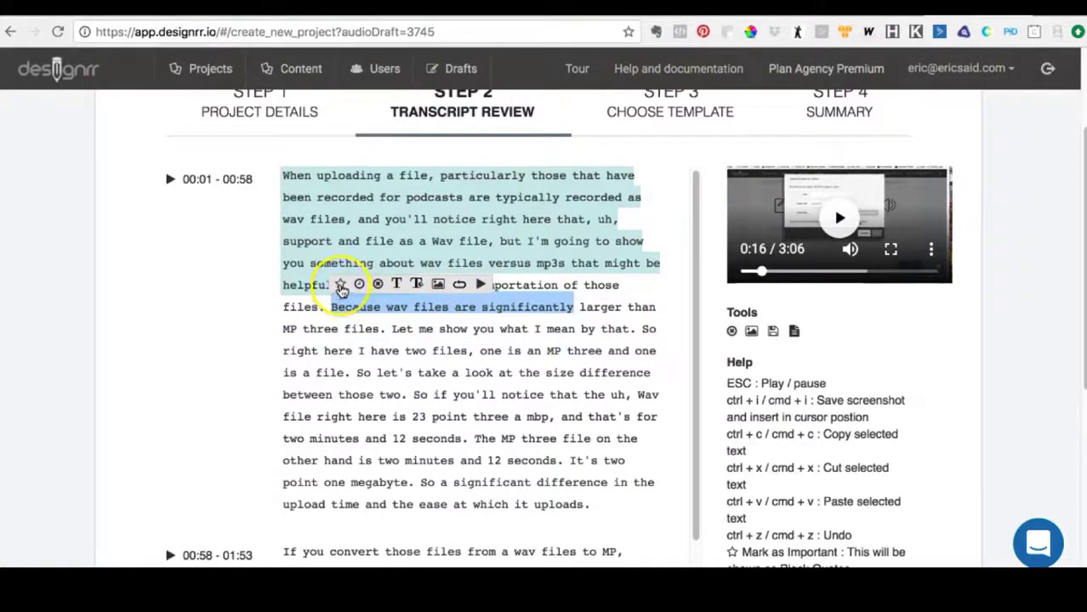
{"action": "left_click", "coordinate": [340, 286]}
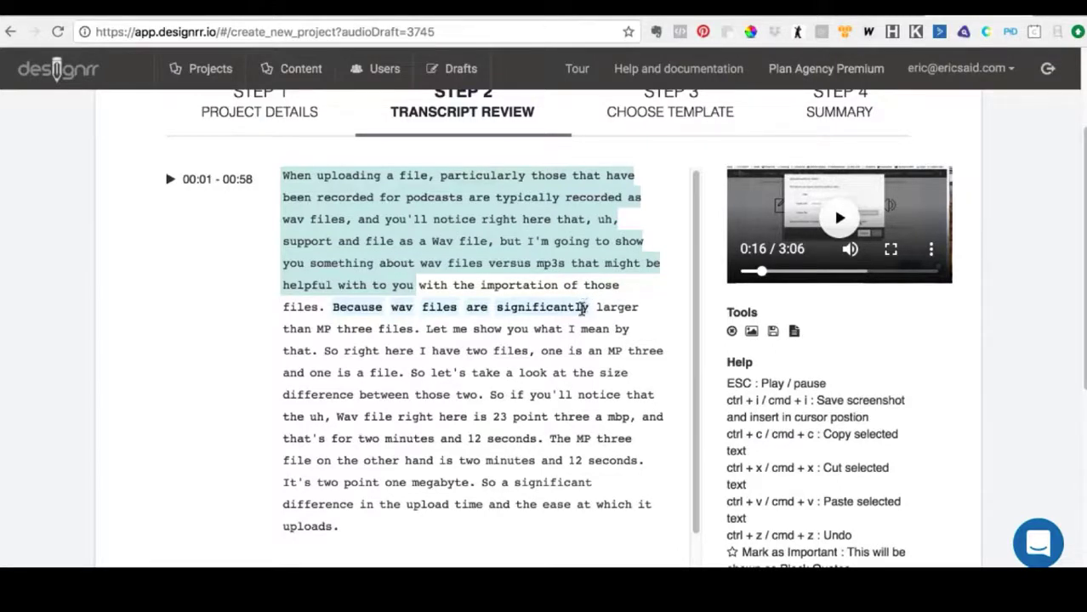
- Play the video from "Let me show you" in the first section and pause it at 0:27
{"action": "right_click", "coordinate": [425, 329]}
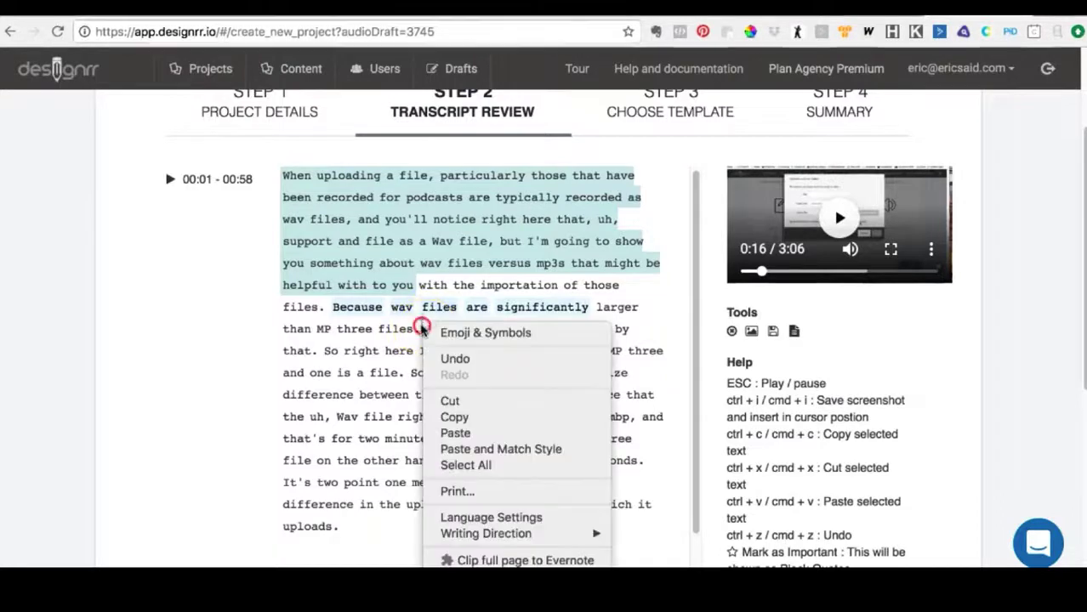
{"action": "left_click", "coordinate": [426, 332]}
{"action": "left_click", "coordinate": [426, 330]}
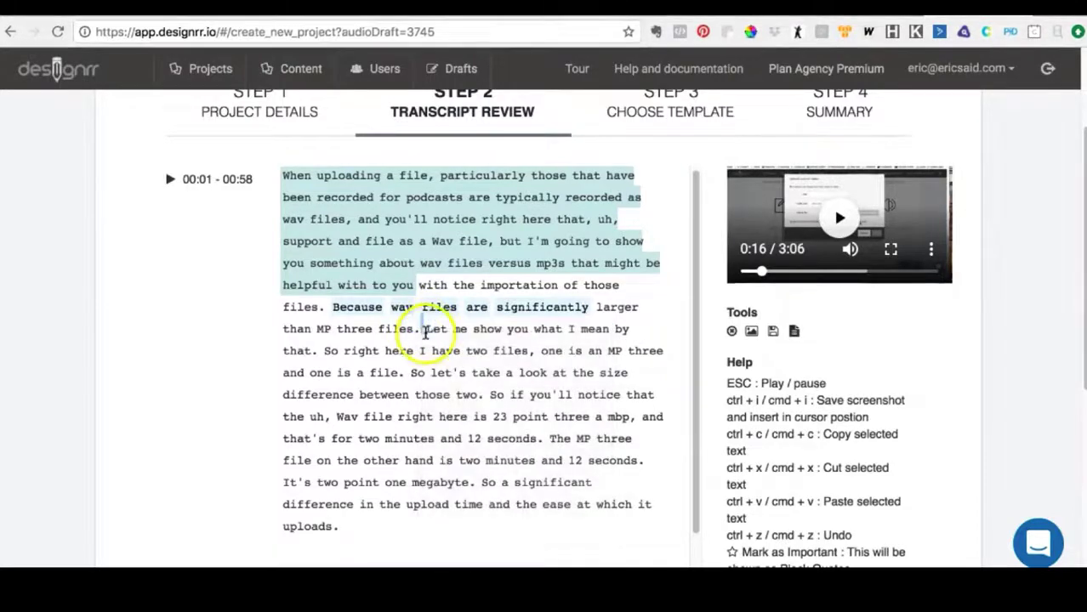
{"action": "left_click", "coordinate": [426, 329]}
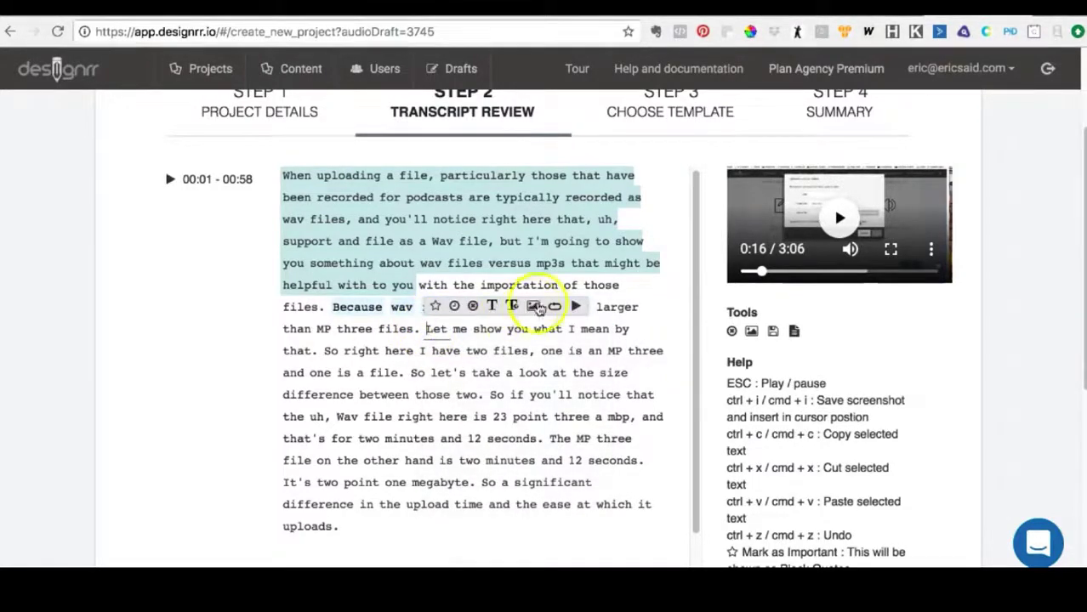
{"action": "left_click", "coordinate": [576, 308]}
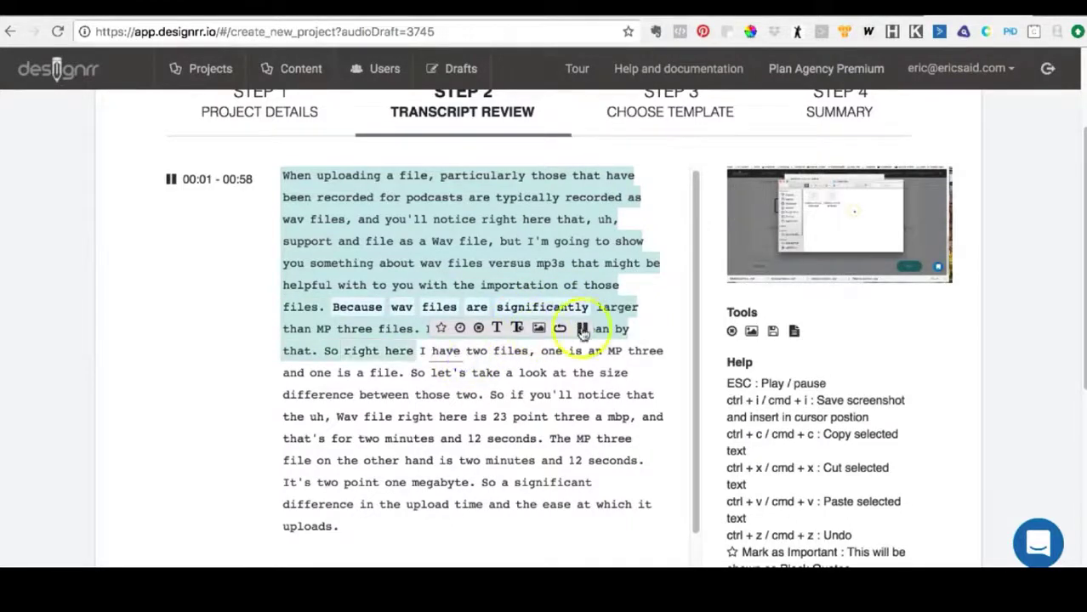
{"action": "left_click", "coordinate": [580, 325]}
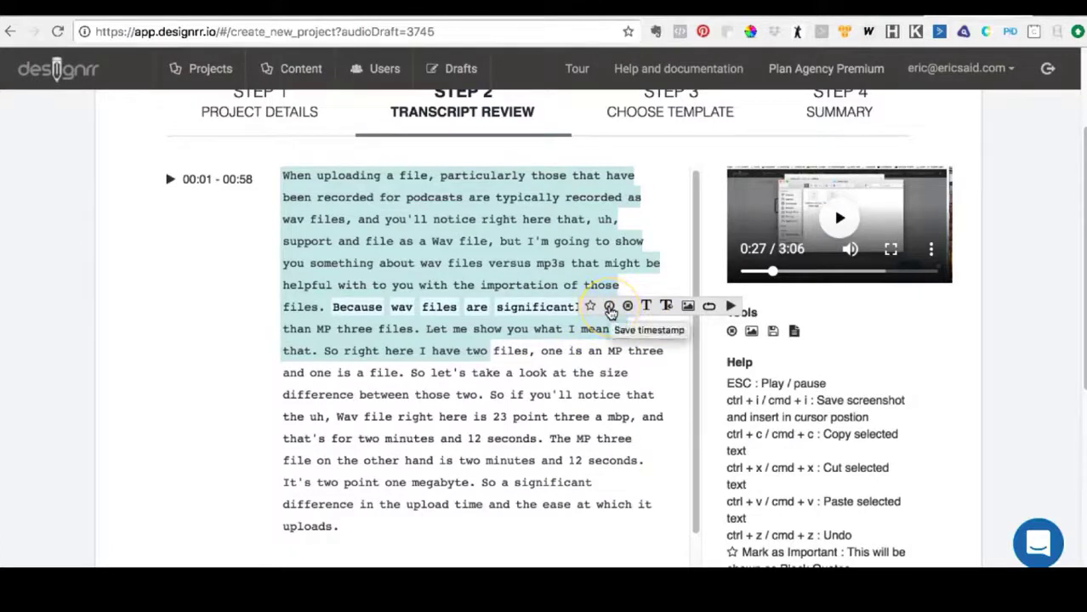
- Save a timestamp on the phrase "let's take a look at the size difference between those two"
{"action": "left_click", "coordinate": [541, 352]}
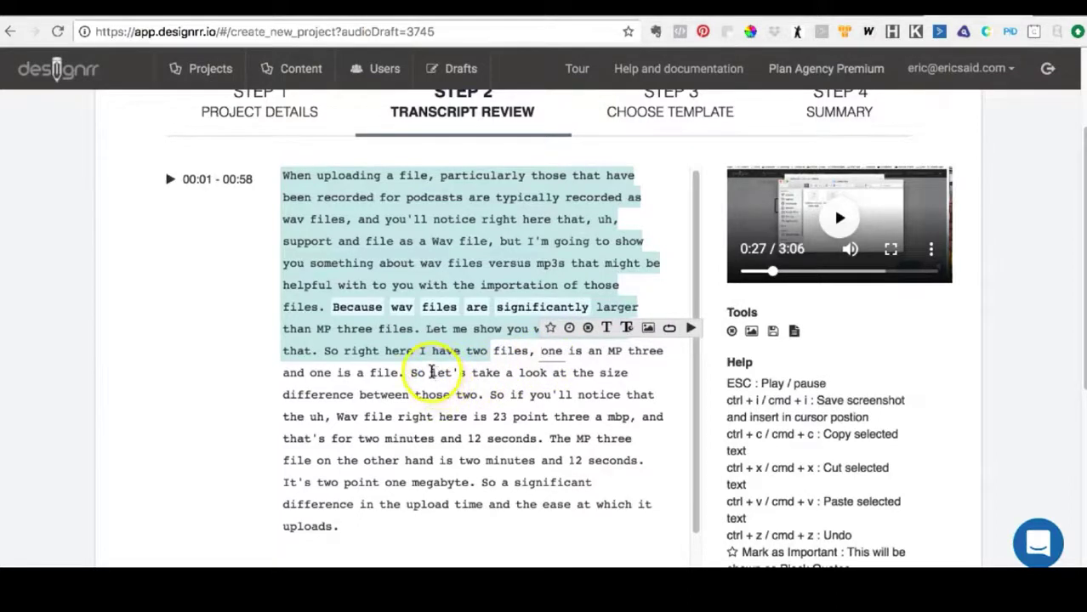
{"action": "left_click_drag", "start_coordinate": [432, 375], "coordinate": [470, 391]}
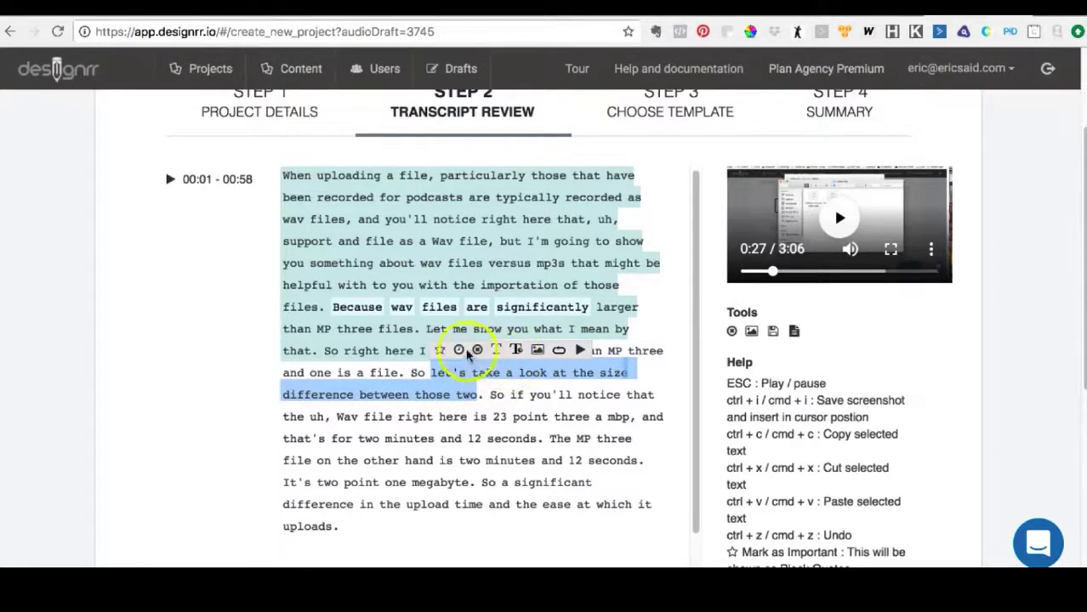
{"action": "left_click", "coordinate": [459, 352]}
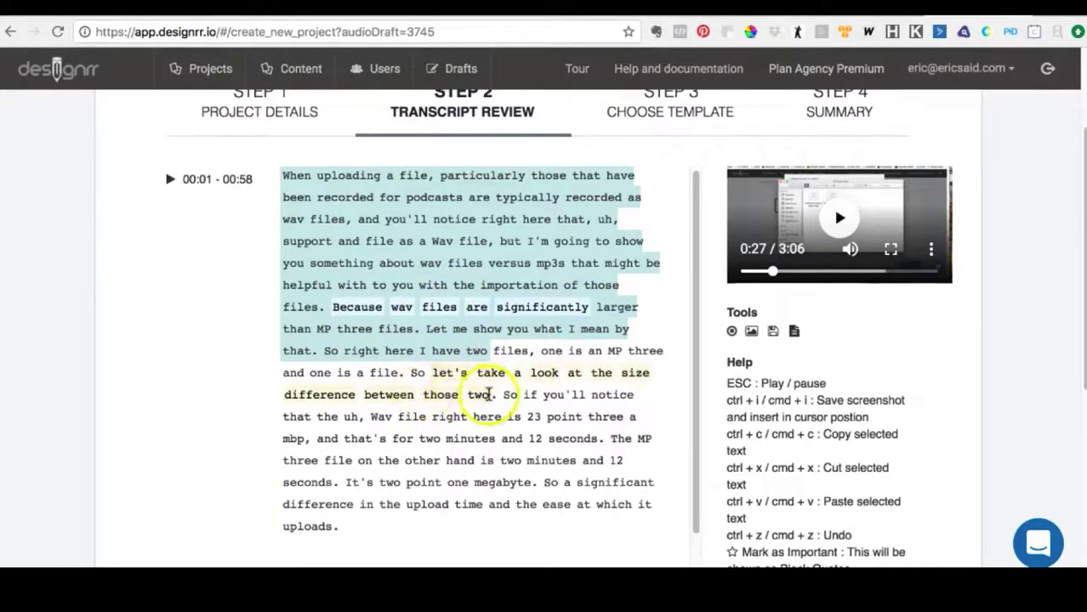
{"action": "left_click", "coordinate": [492, 381]}
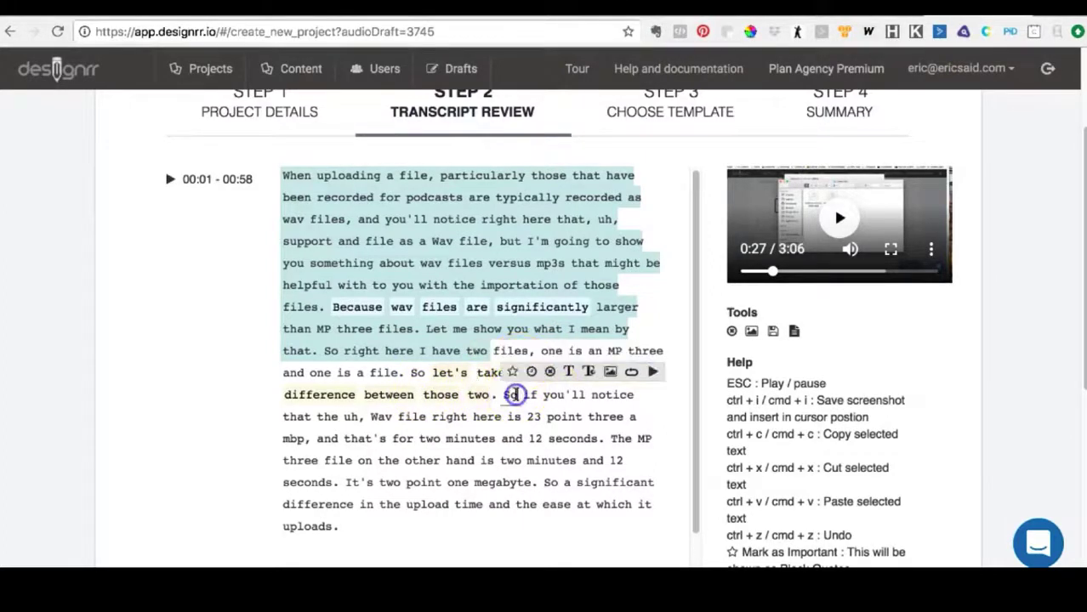
- Remove "So, uh," before "if you convert those files" in the 00:58 - 01:53 section and start the sentence with a capital "I"
{"action": "scroll", "coordinate": [514, 391], "scroll_direction": "down", "scroll_amount": 1}
{"action": "scroll", "coordinate": [515, 392], "scroll_direction": "down", "scroll_amount": 1}
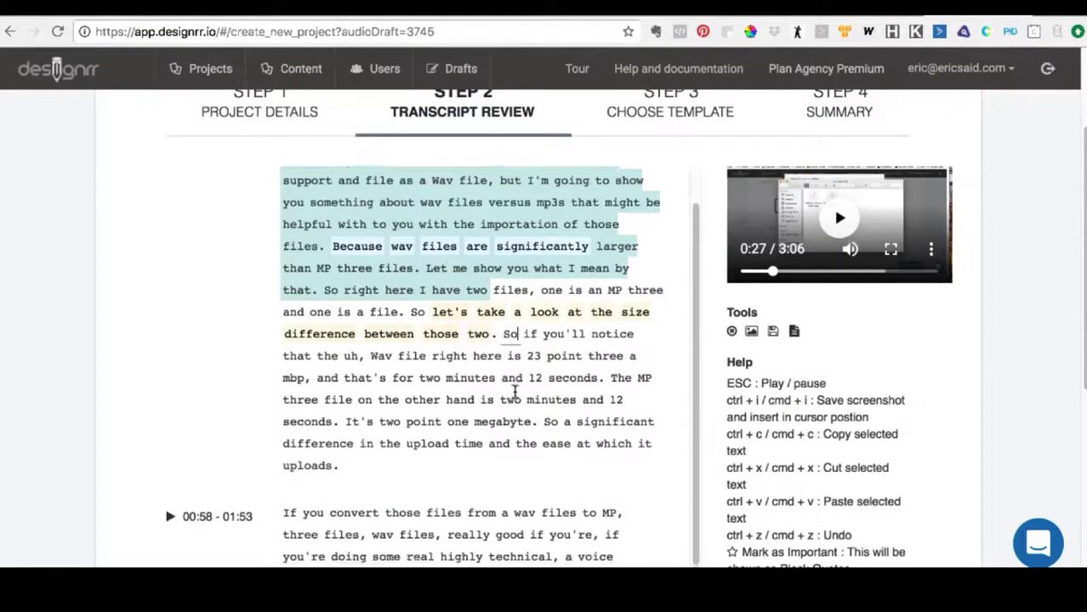
{"action": "scroll", "coordinate": [515, 391], "scroll_direction": "down", "scroll_amount": 2}
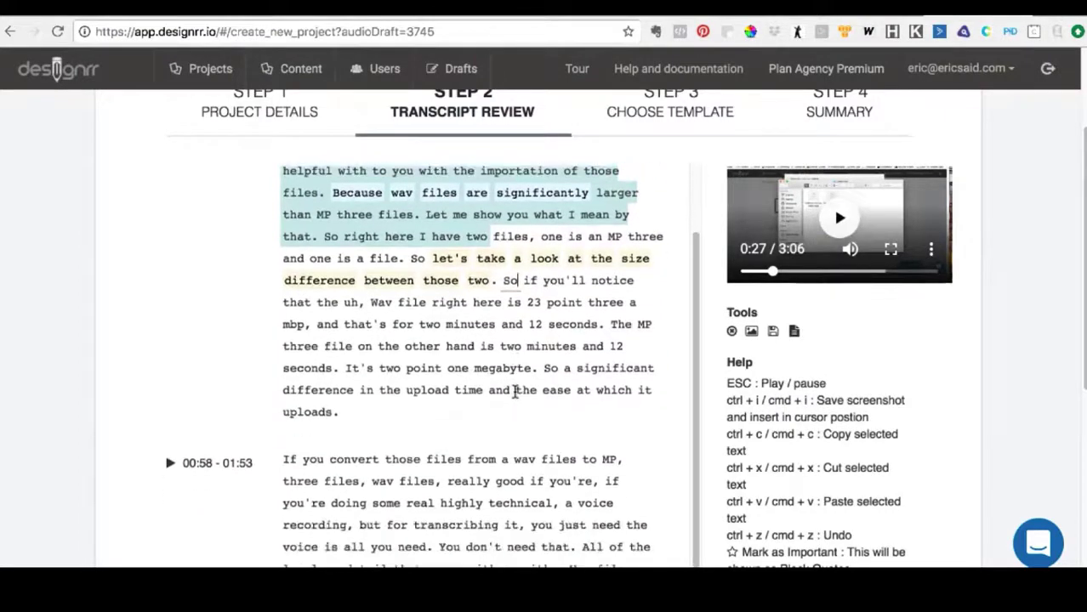
{"action": "scroll", "coordinate": [515, 391], "scroll_direction": "down", "scroll_amount": 1}
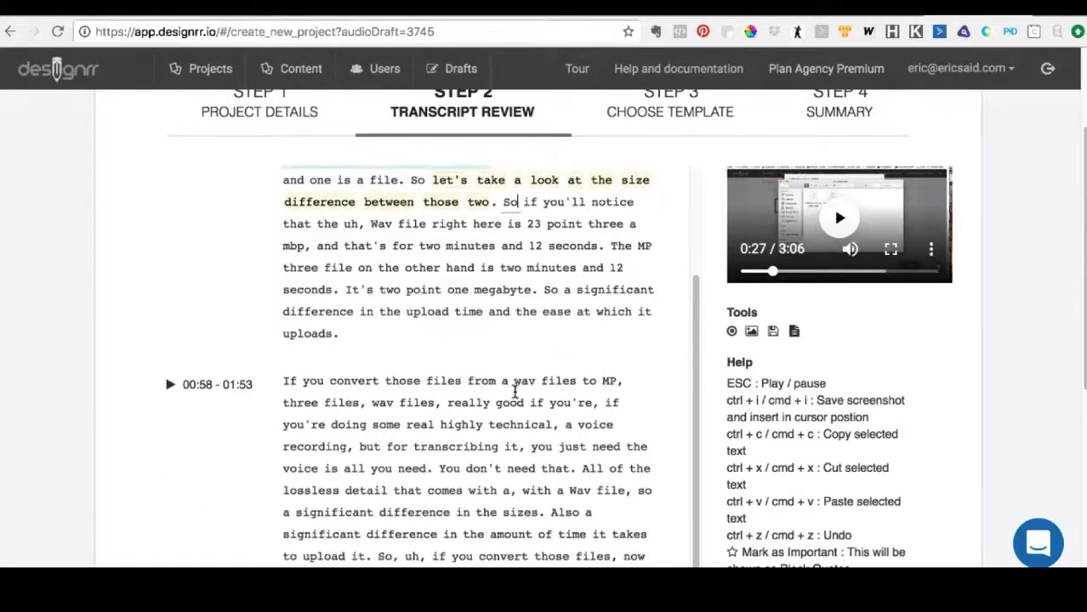
{"action": "scroll", "coordinate": [515, 392], "scroll_direction": "down", "scroll_amount": 2}
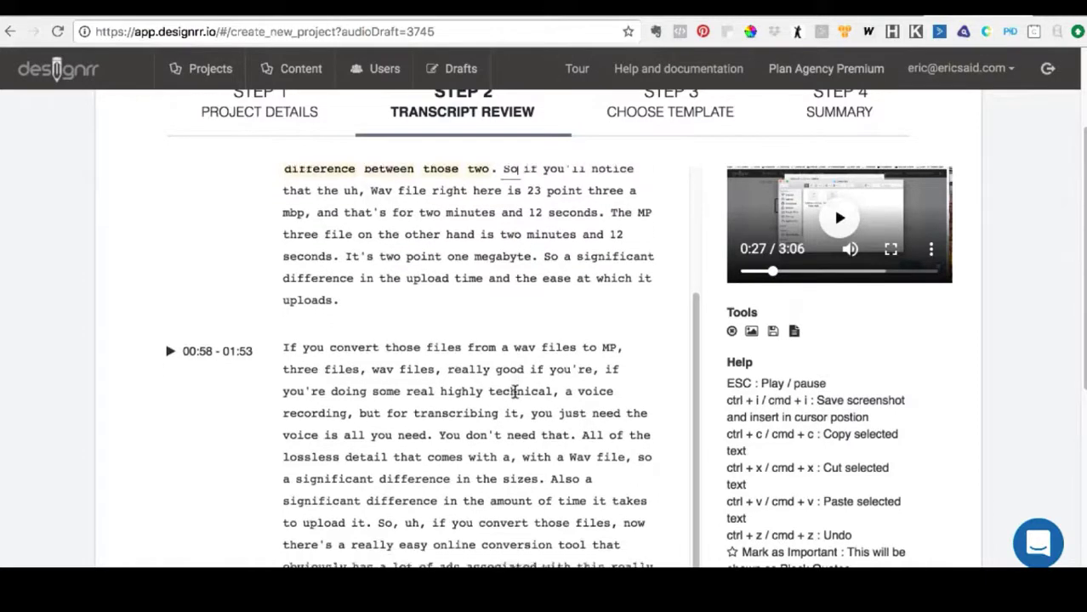
{"action": "scroll", "coordinate": [515, 391], "scroll_direction": "down", "scroll_amount": 2}
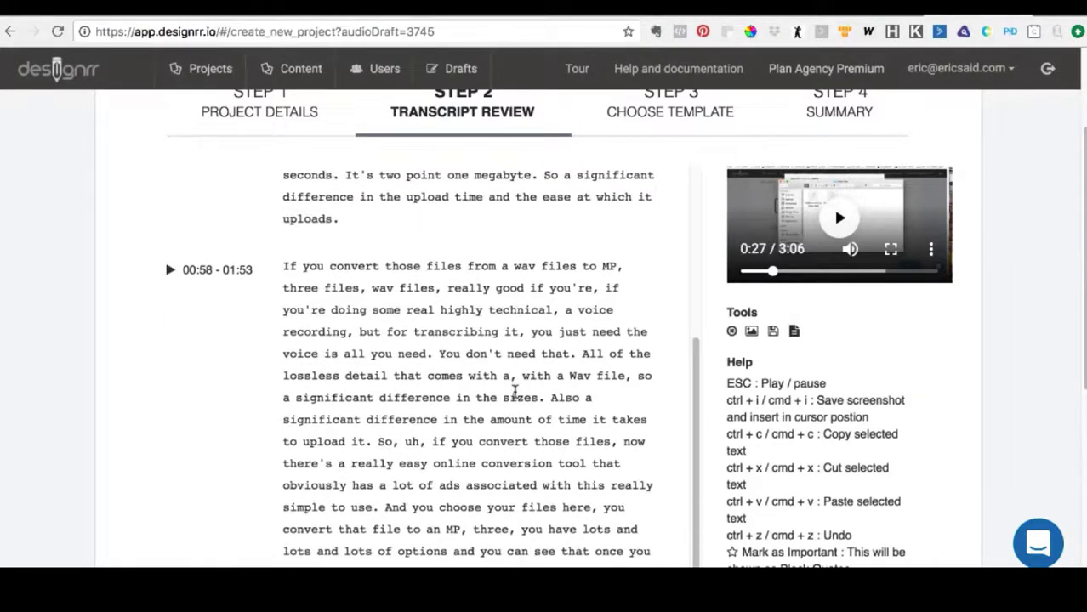
{"action": "scroll", "coordinate": [515, 391], "scroll_direction": "down", "scroll_amount": 1}
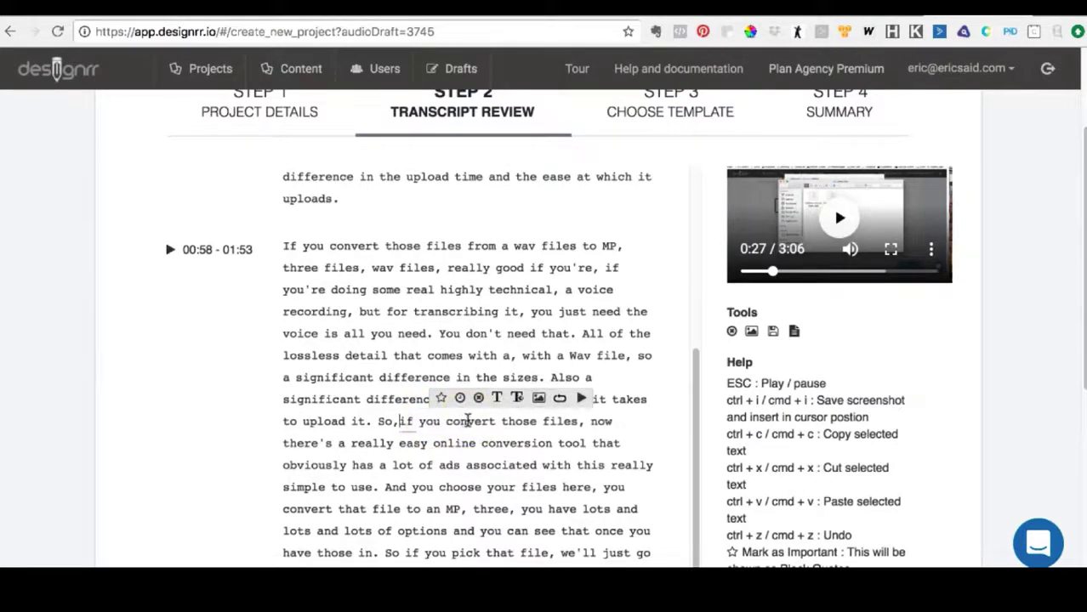
{"action": "key", "text": "BackSpace"}
{"action": "key", "text": "BackSpace"}
{"action": "key", "text": "BackSpace"}
{"action": "key", "text": "Delete"}
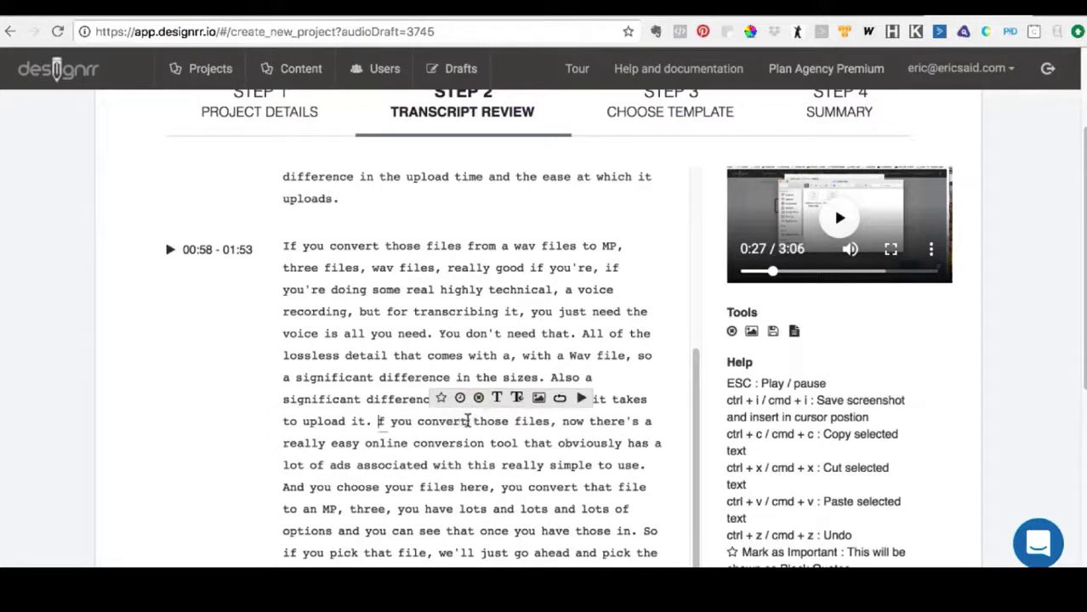
{"action": "type", "text": "I"}
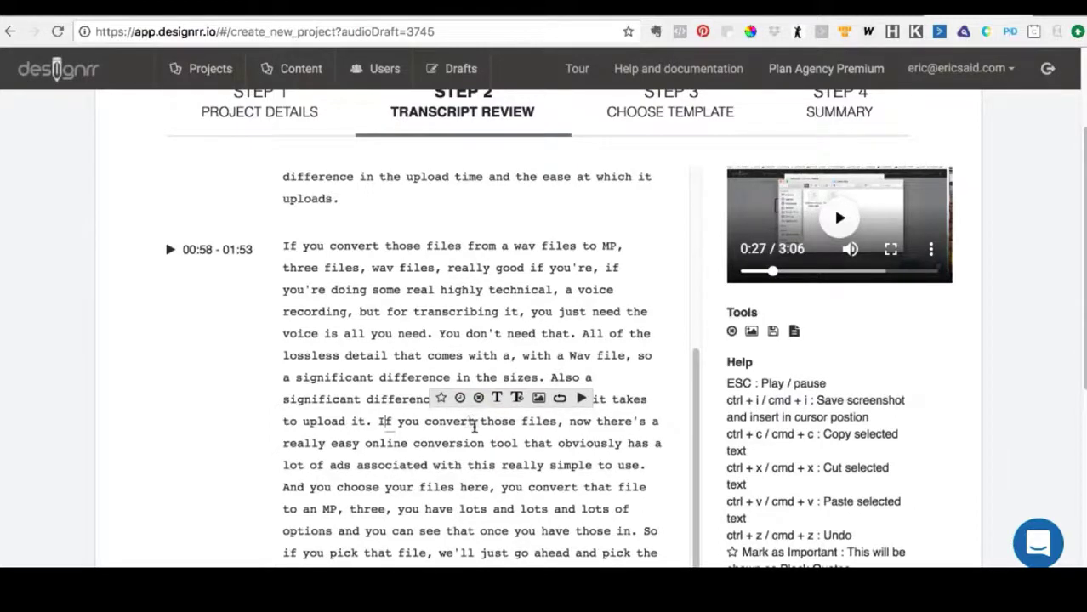
- Delete the stray space inside "If" at the start of "If you convert those files, now there's a really easy"
{"action": "left_click", "coordinate": [475, 426]}
{"action": "scroll", "coordinate": [474, 426], "scroll_direction": "down", "scroll_amount": 1}
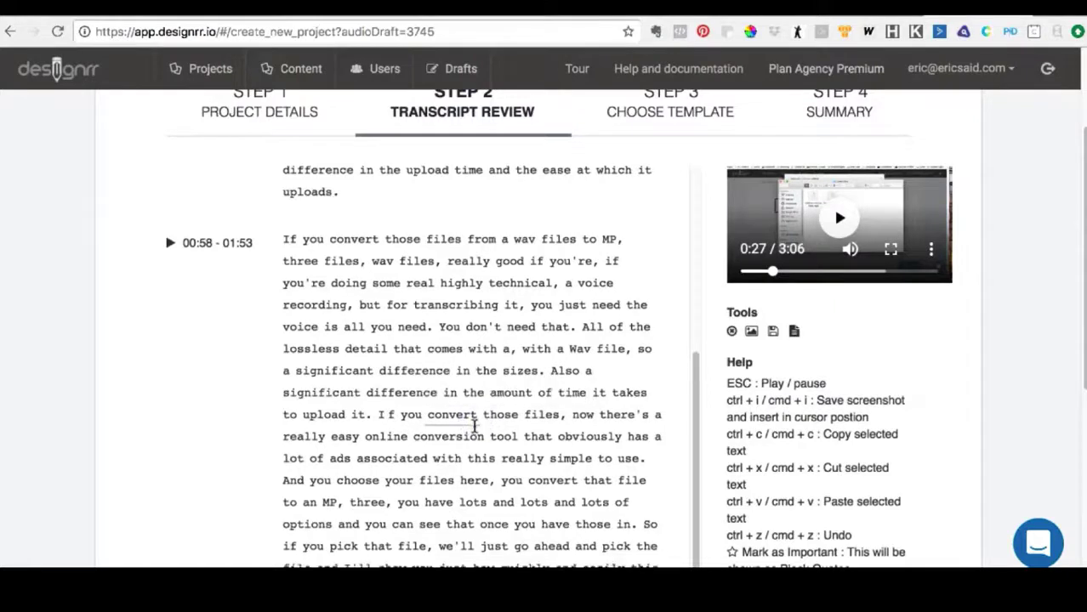
{"action": "left_click", "coordinate": [385, 408]}
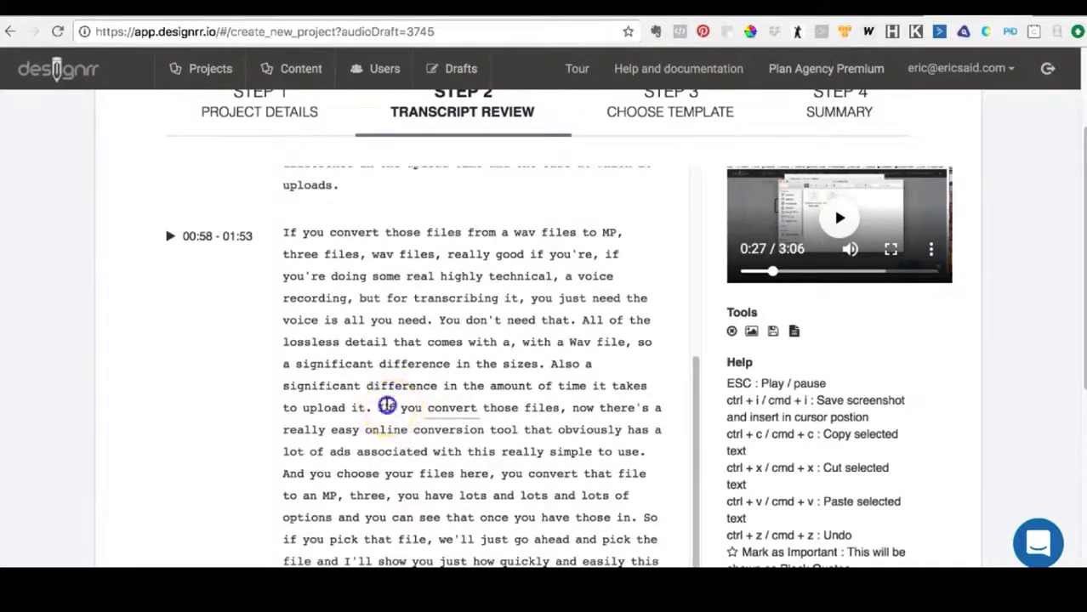
{"action": "key", "text": "BackSpace"}
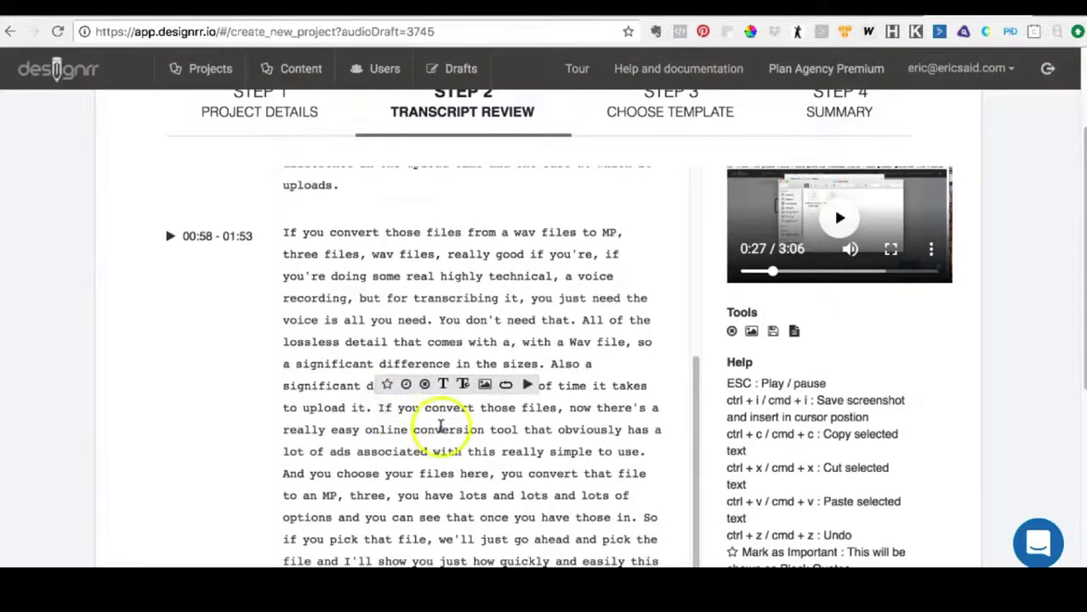
- Capitalize the word "conversion" in "online conversion tool" for this instance only, declining to change all instances
{"action": "scroll", "coordinate": [463, 431], "scroll_direction": "down", "scroll_amount": 1}
{"action": "scroll", "coordinate": [464, 431], "scroll_direction": "down", "scroll_amount": 1}
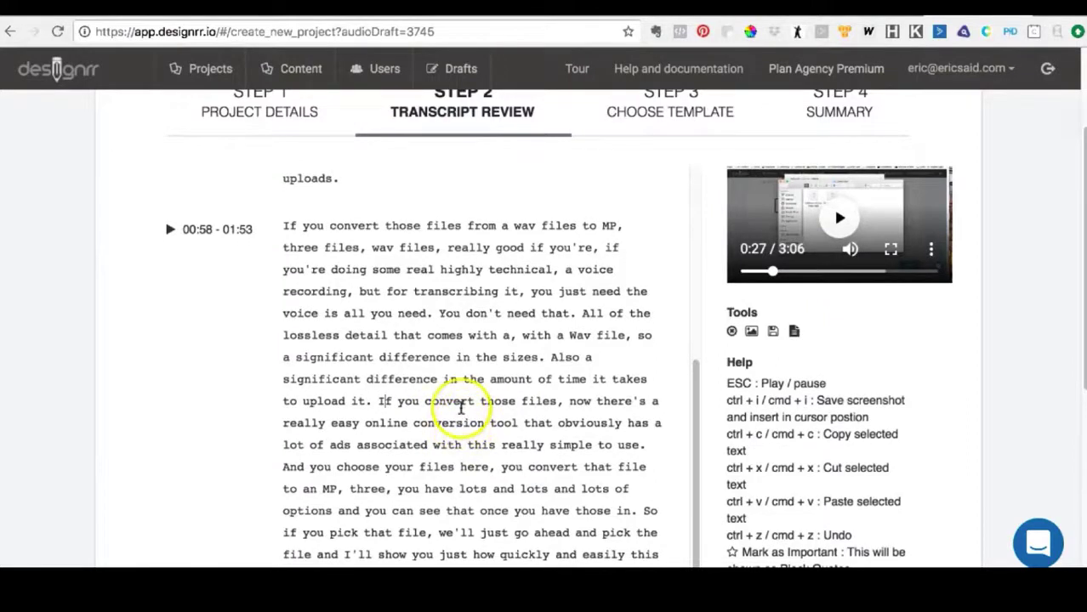
{"action": "scroll", "coordinate": [460, 408], "scroll_direction": "down", "scroll_amount": 4}
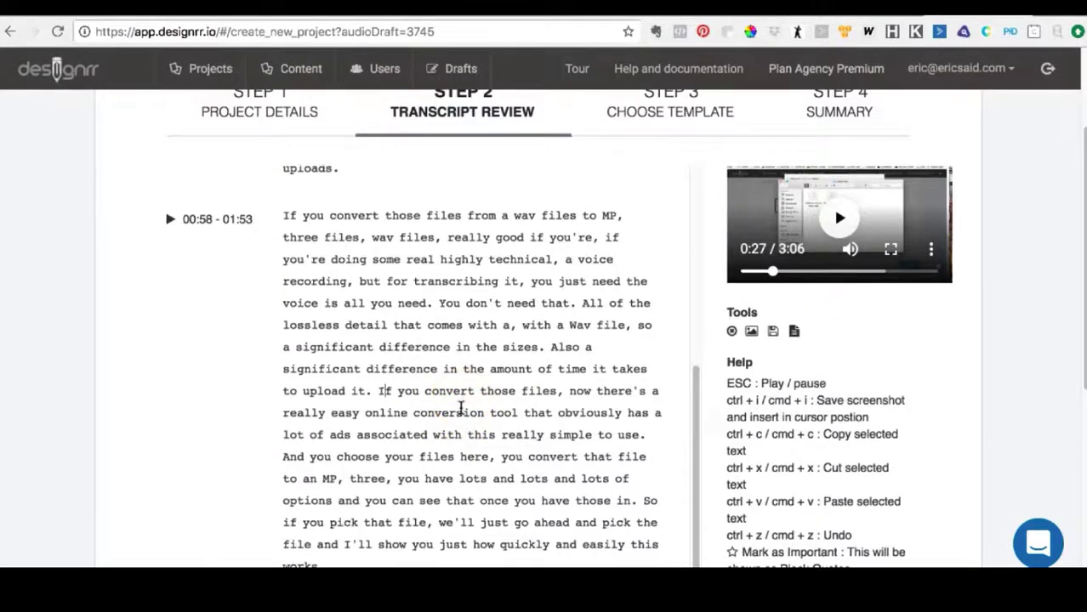
{"action": "left_click", "coordinate": [451, 410]}
{"action": "double_click", "coordinate": [451, 410]}
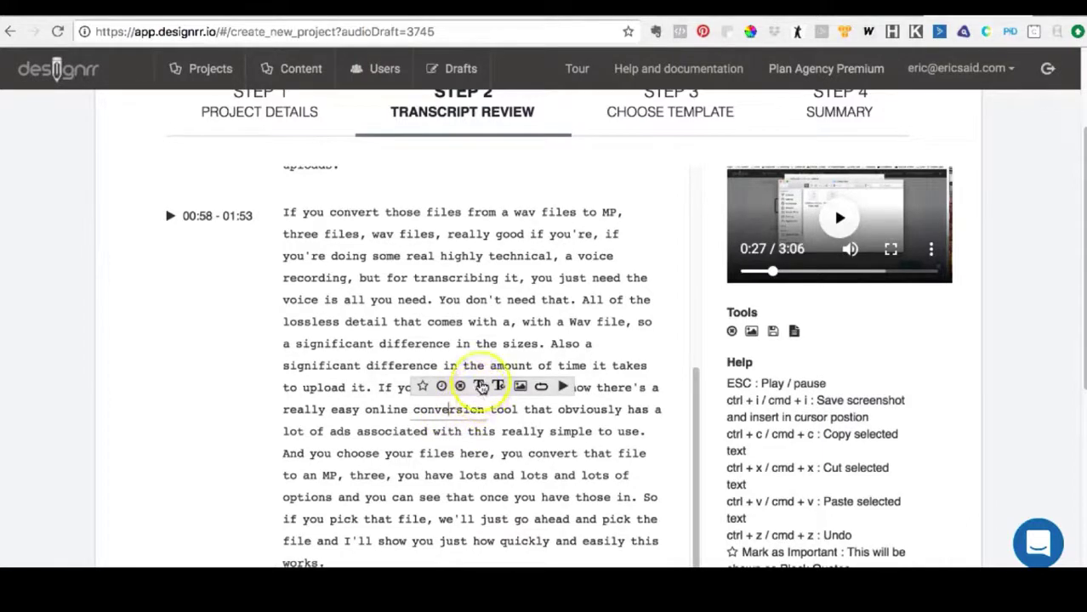
{"action": "left_click", "coordinate": [481, 387]}
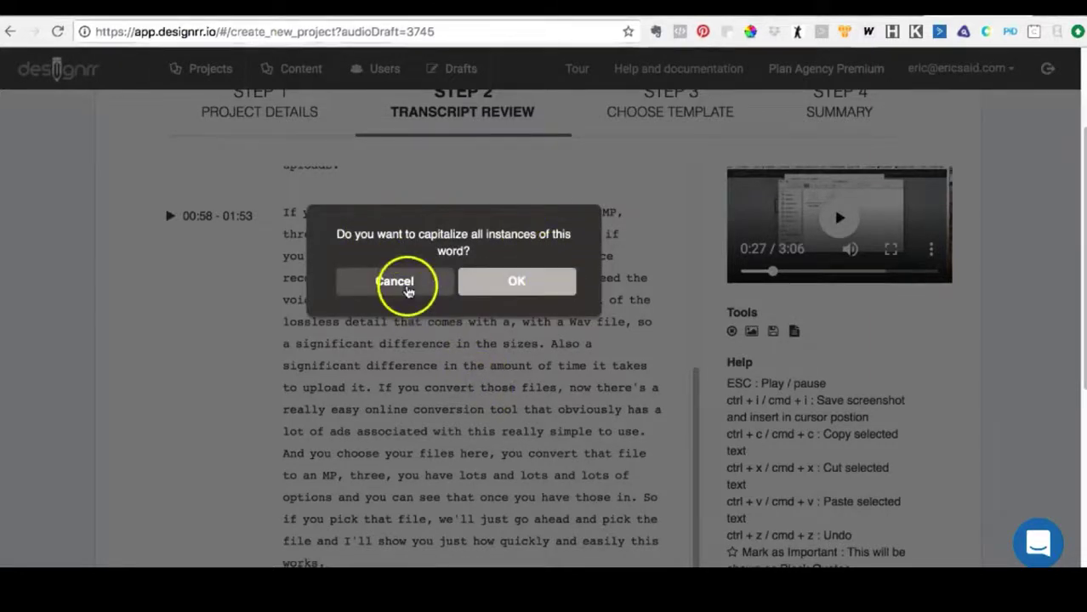
{"action": "left_click", "coordinate": [397, 280]}
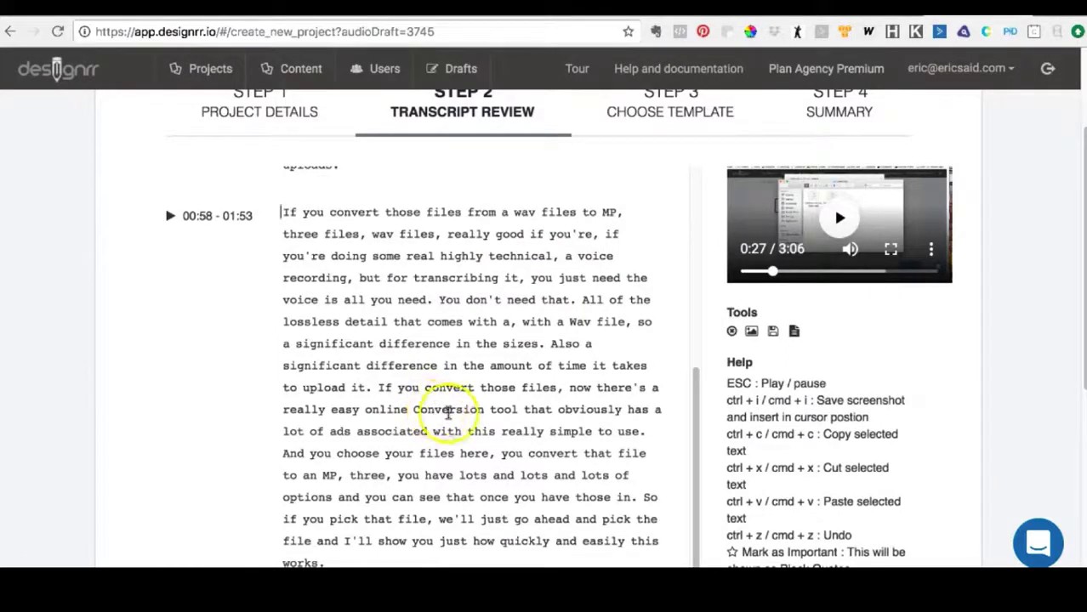
- Capitalize the word "tool" after "online Conversion" in the 00:58 - 01:53 section, applying the change to all instances
{"action": "double_click", "coordinate": [502, 409]}
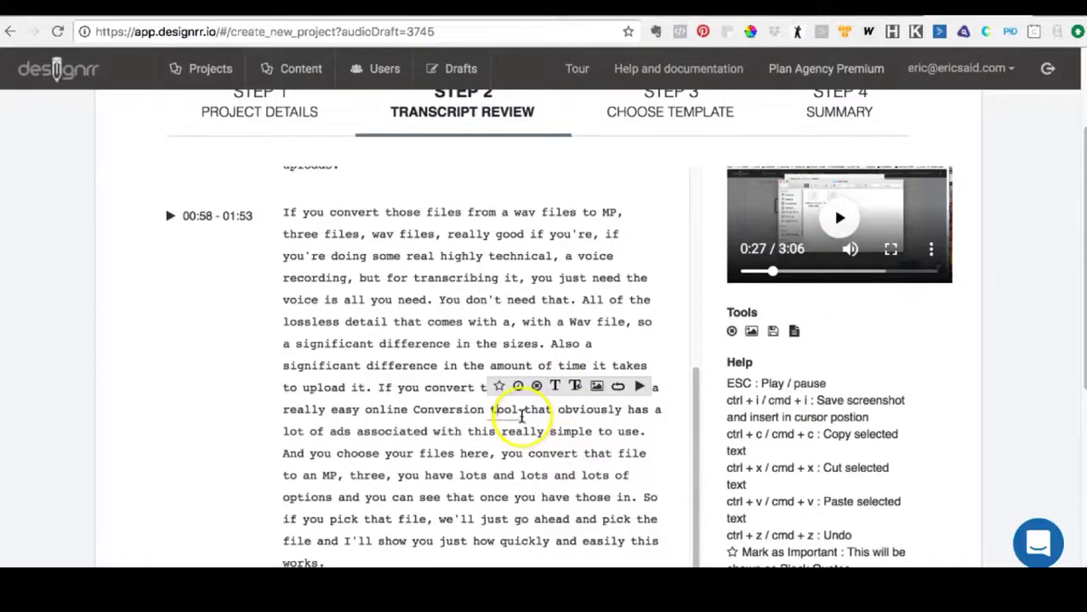
{"action": "scroll", "coordinate": [521, 415], "scroll_direction": "down", "scroll_amount": 1}
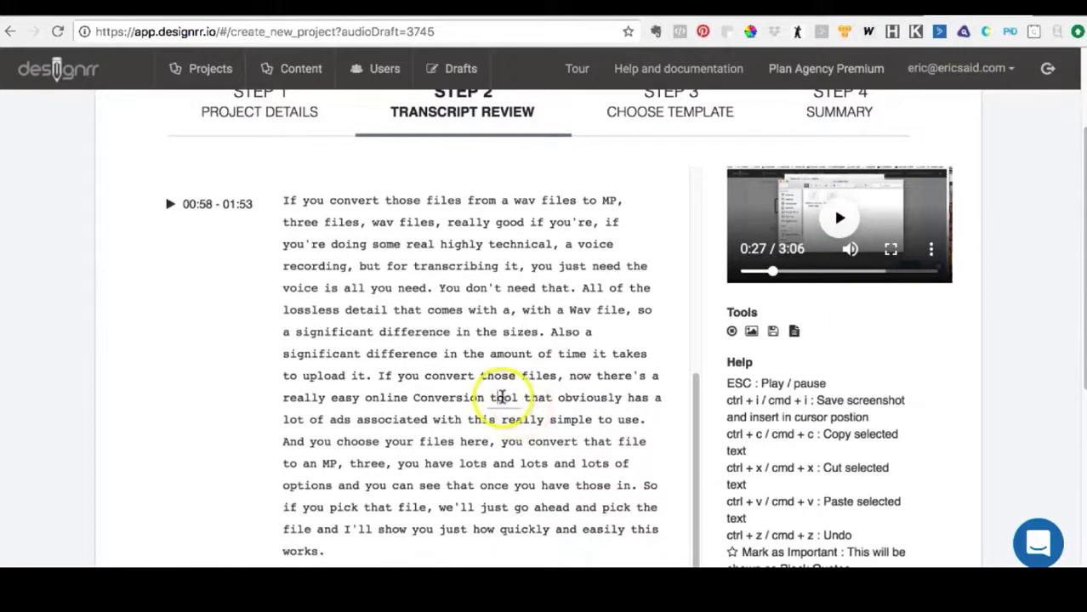
{"action": "double_click", "coordinate": [502, 397]}
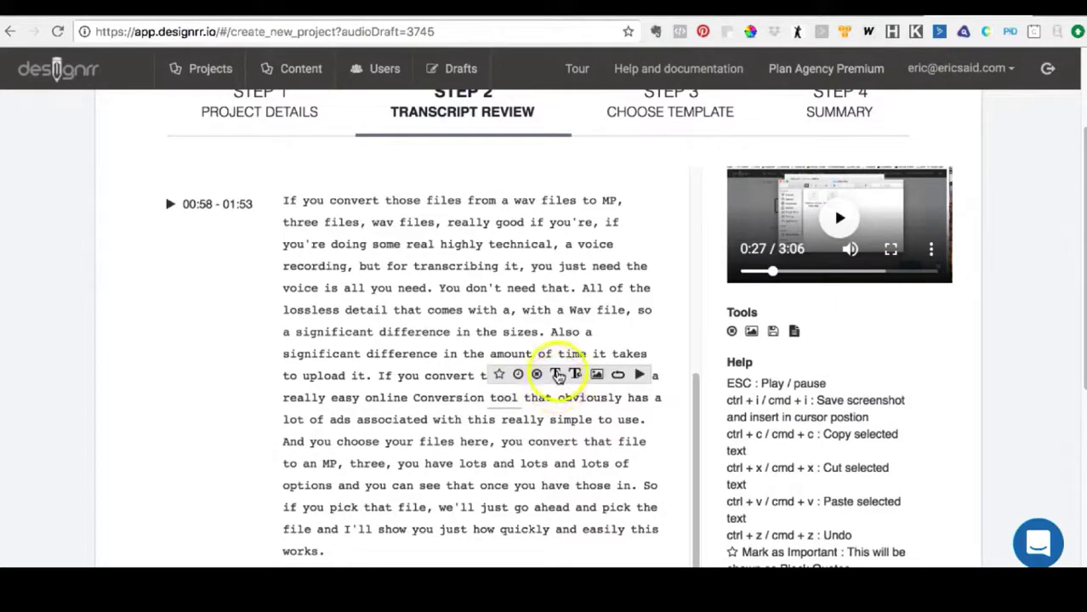
{"action": "left_click", "coordinate": [557, 375]}
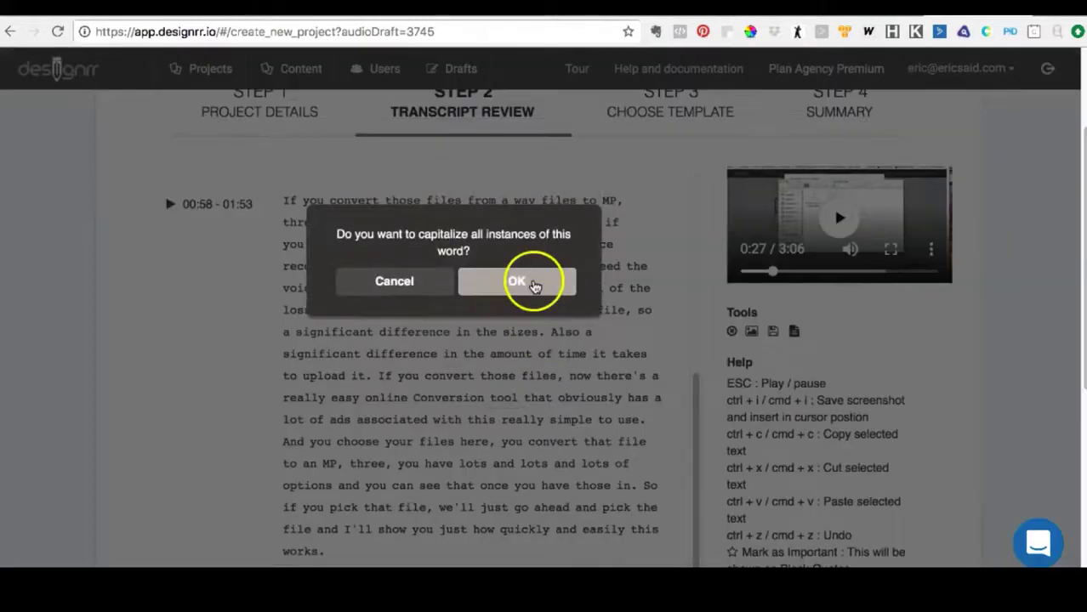
{"action": "left_click", "coordinate": [533, 285]}
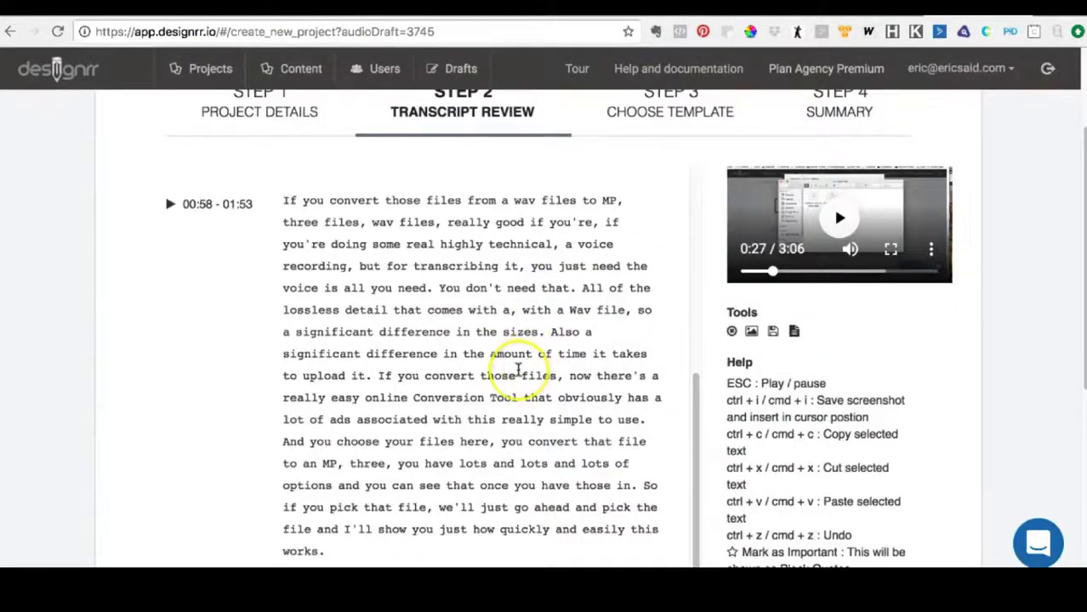
- Read through the rest of the 00:58 - 01:53 section and on into the 01:53 - 03:04 section
{"action": "scroll", "coordinate": [519, 370], "scroll_direction": "down", "scroll_amount": 1}
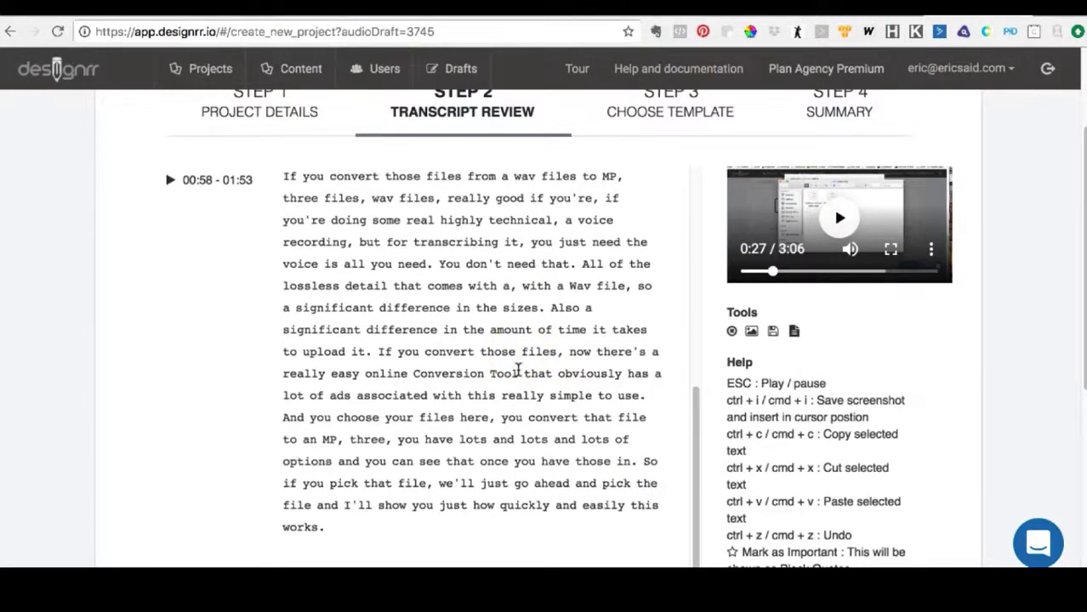
{"action": "scroll", "coordinate": [518, 370], "scroll_direction": "down", "scroll_amount": 1}
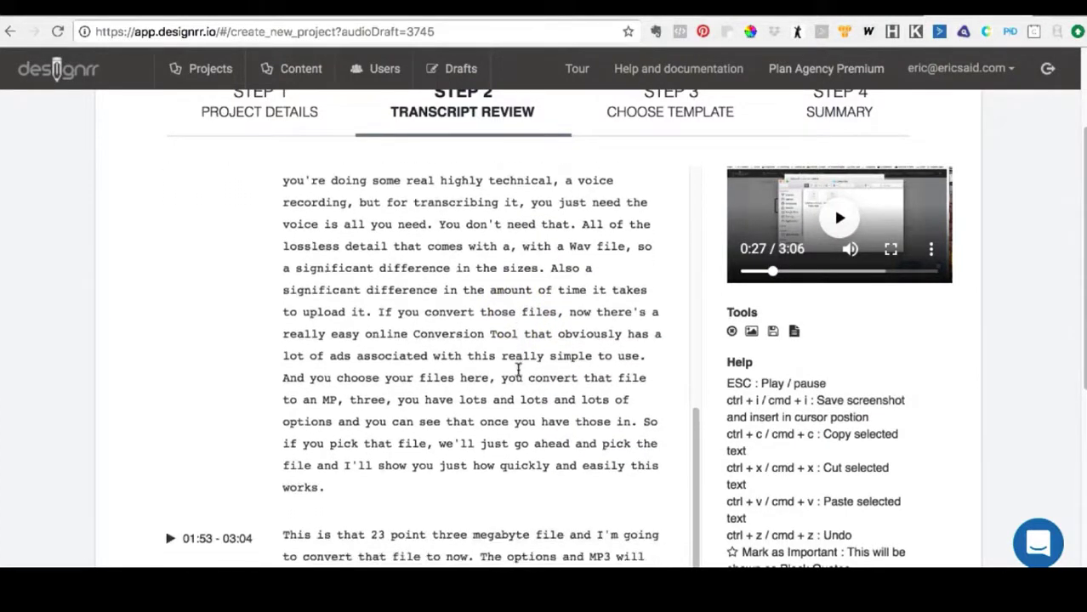
{"action": "scroll", "coordinate": [518, 370], "scroll_direction": "down", "scroll_amount": 1}
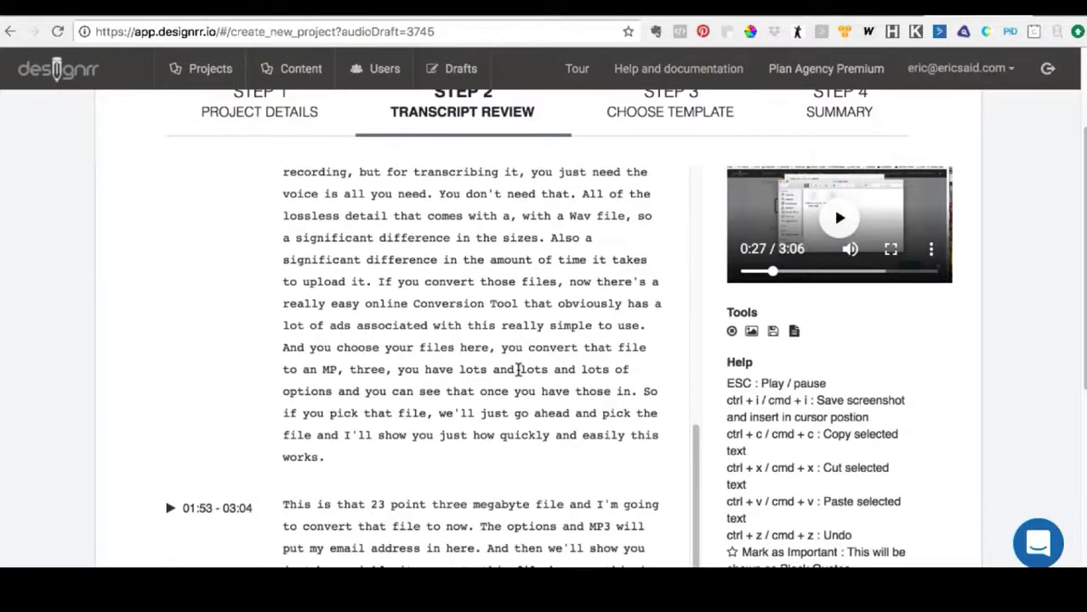
{"action": "scroll", "coordinate": [518, 370], "scroll_direction": "down", "scroll_amount": 2}
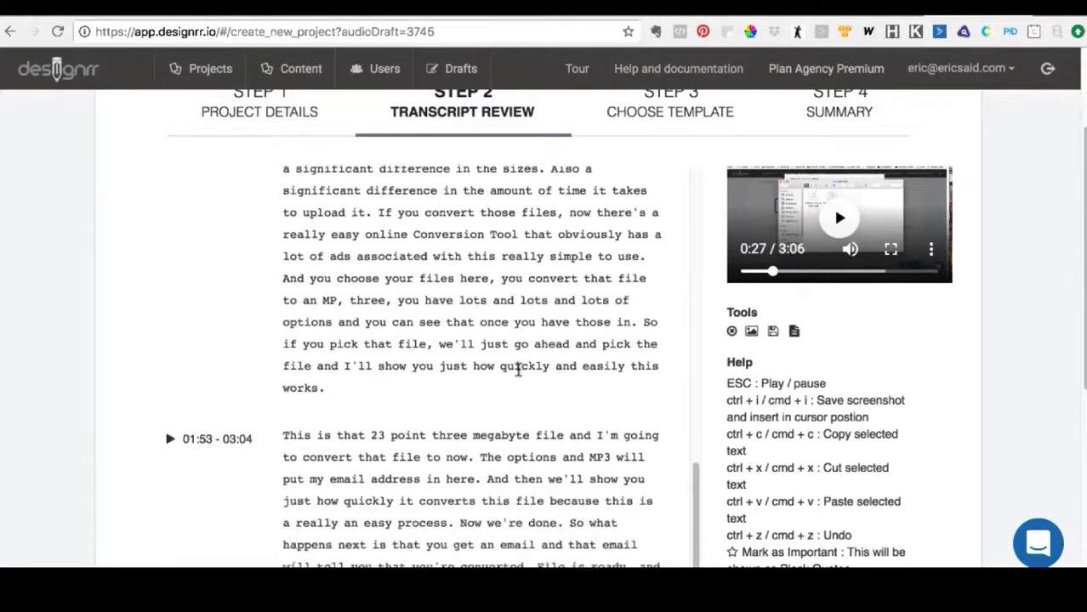
{"action": "scroll", "coordinate": [518, 370], "scroll_direction": "down", "scroll_amount": 3}
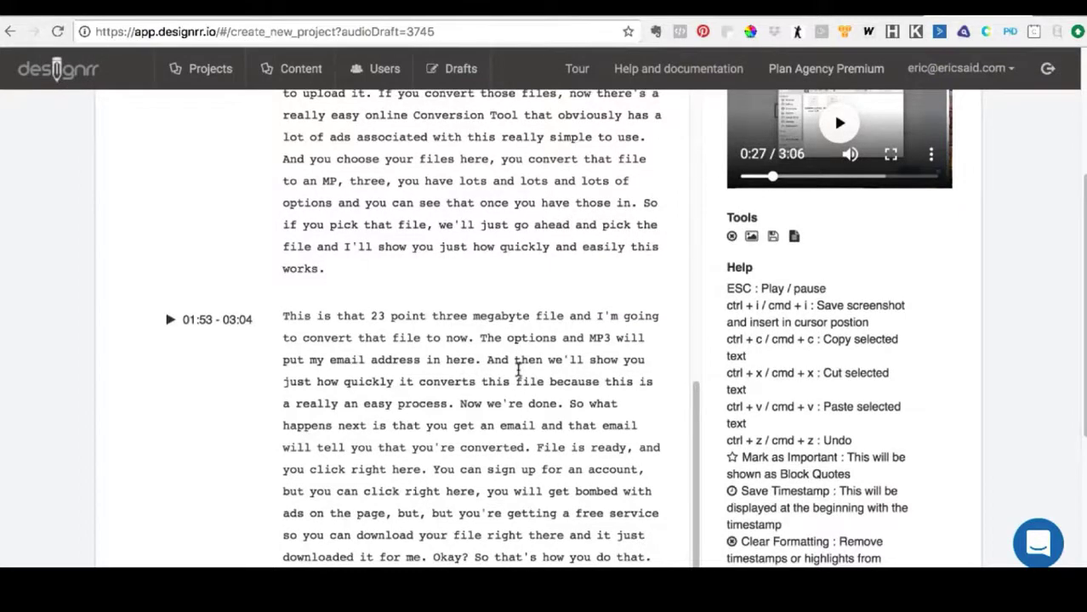
{"action": "scroll", "coordinate": [518, 370], "scroll_direction": "down", "scroll_amount": 1}
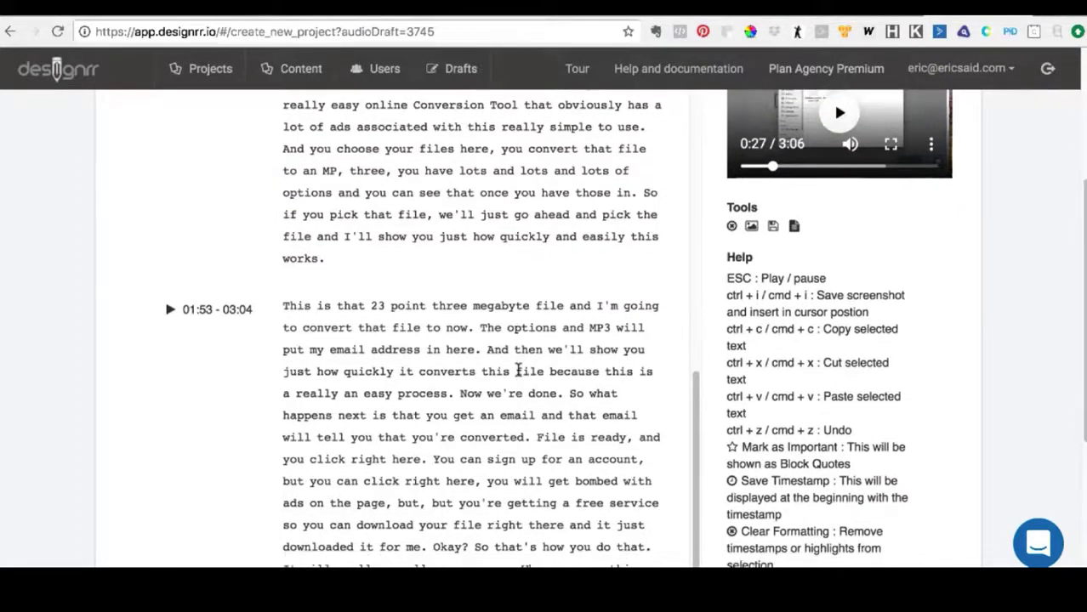
{"action": "scroll", "coordinate": [518, 370], "scroll_direction": "down", "scroll_amount": 1}
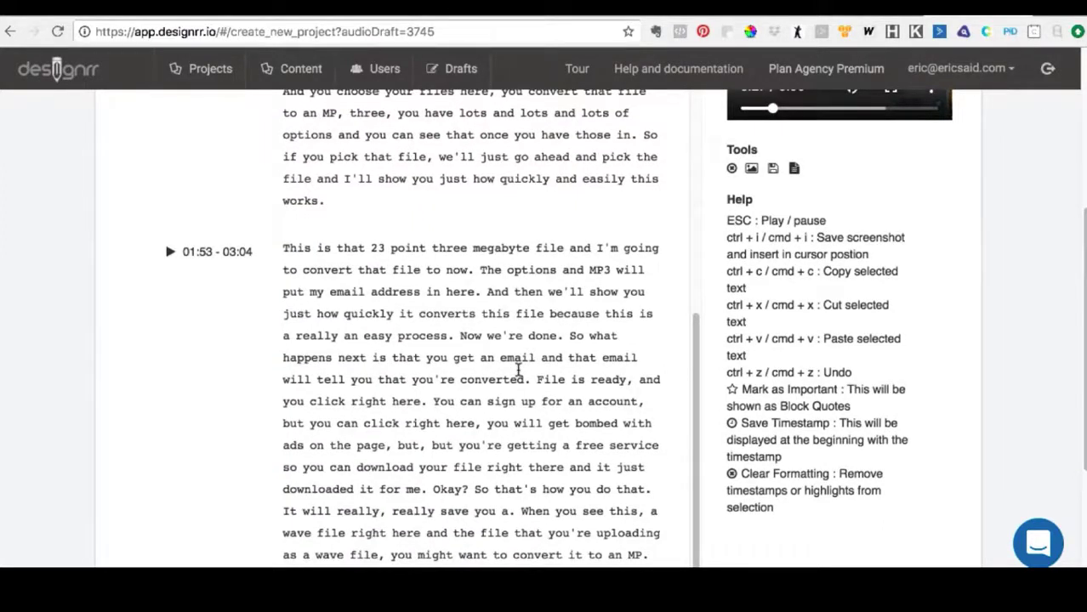
{"action": "scroll", "coordinate": [518, 370], "scroll_direction": "down", "scroll_amount": 1}
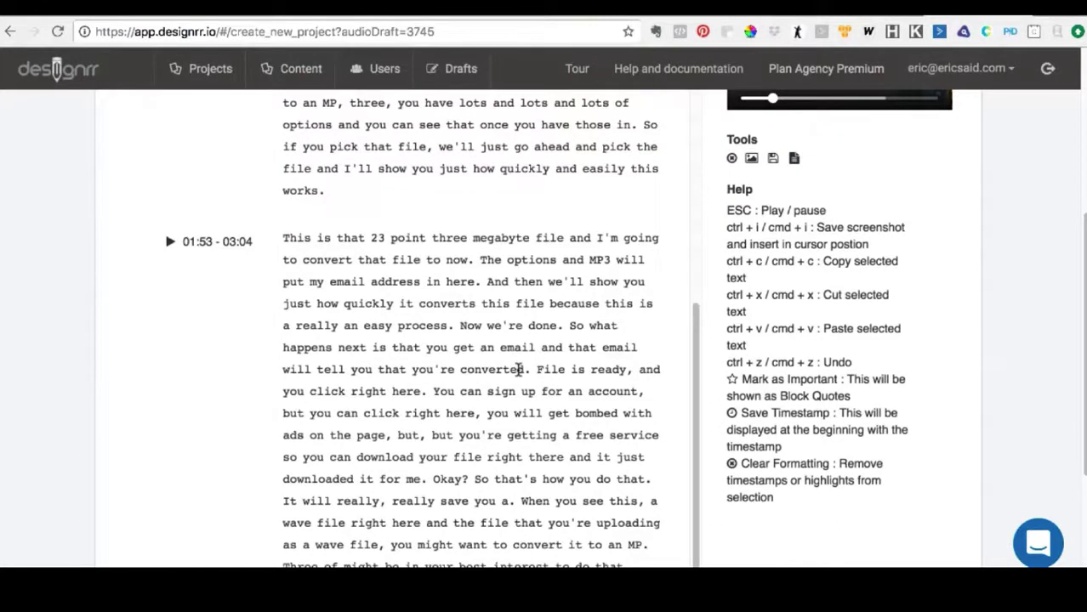
- Play the recording from the word "get" in "you get an email" for a few words and pause it
{"action": "double_click", "coordinate": [477, 344]}
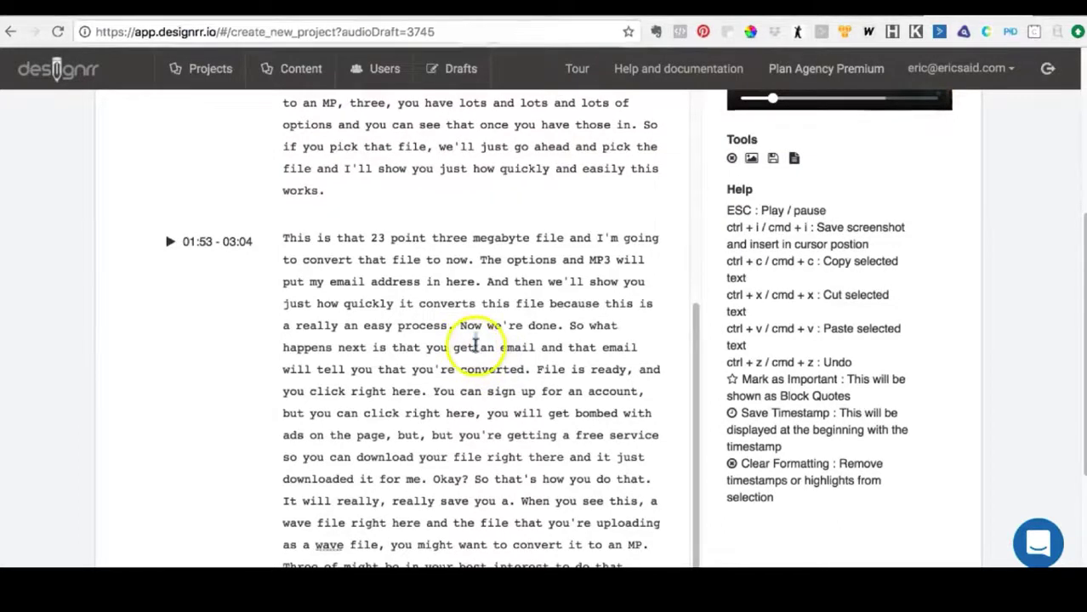
{"action": "double_click", "coordinate": [476, 344]}
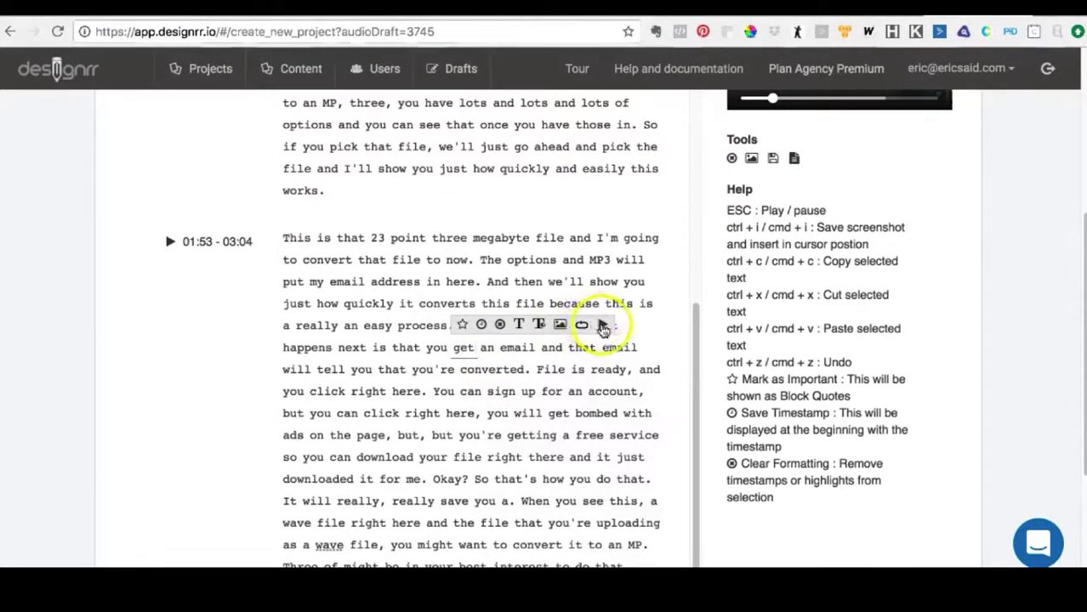
{"action": "left_click", "coordinate": [603, 327]}
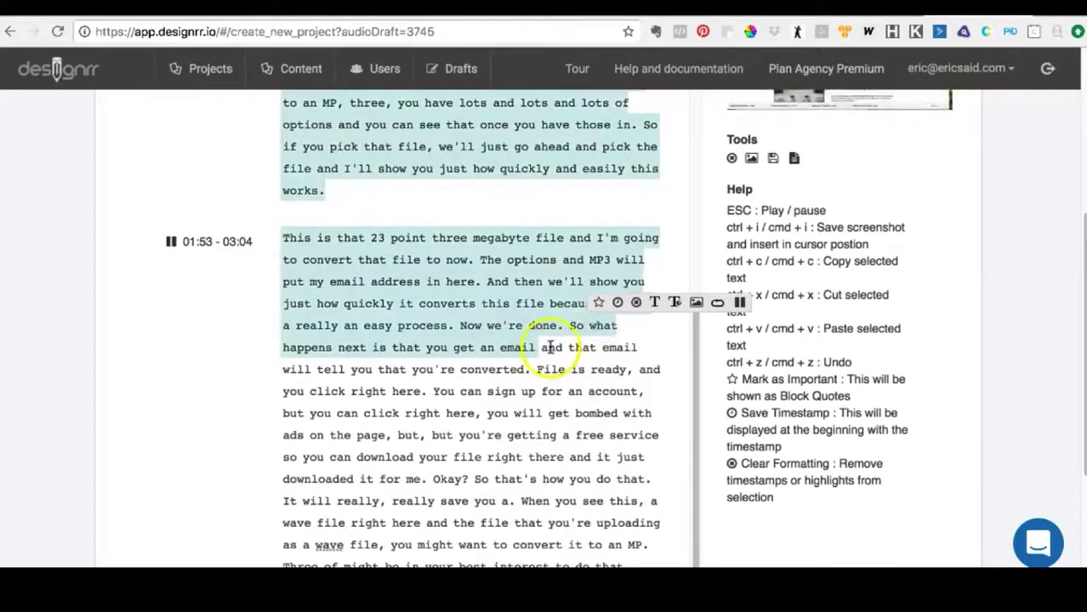
{"action": "left_click", "coordinate": [739, 301]}
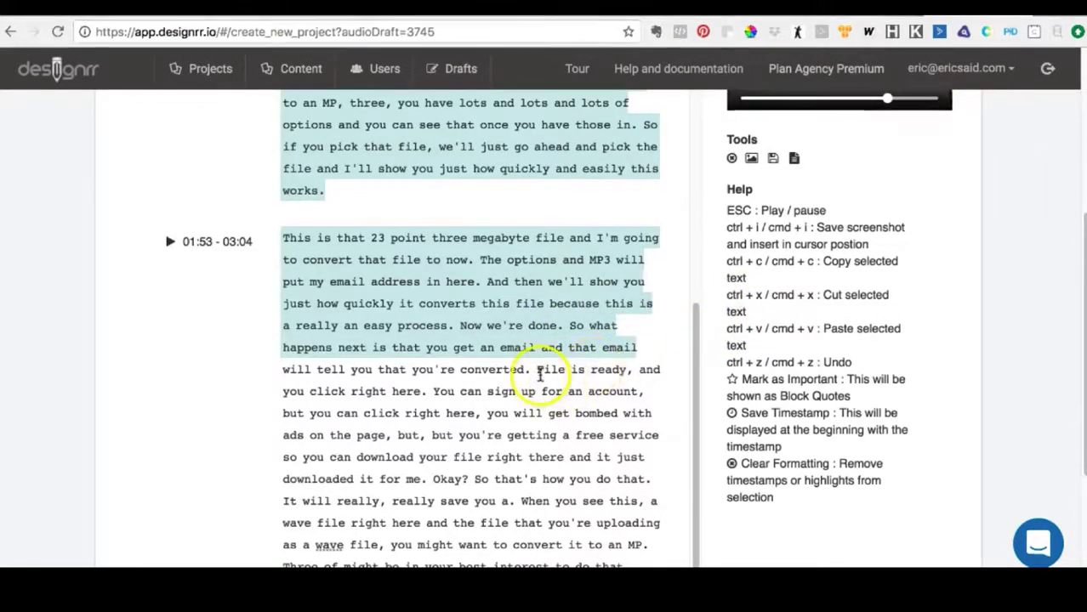
- Loop the playback of the passage from "File is ready" to "downloaded it for me." and lower the volume
{"action": "left_click", "coordinate": [538, 371]}
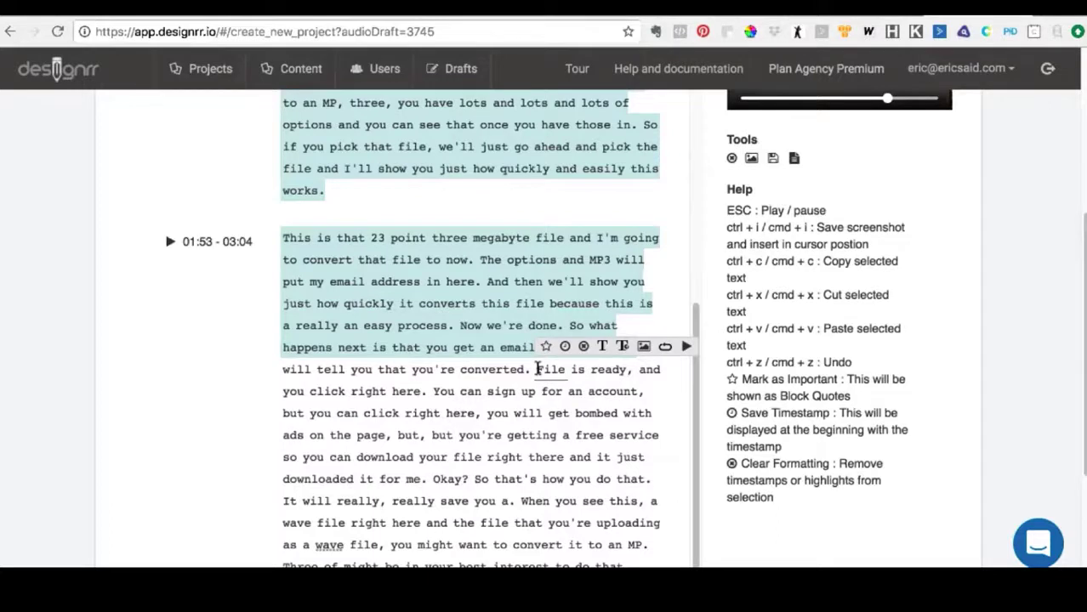
{"action": "left_click_drag", "start_coordinate": [538, 369], "coordinate": [427, 478]}
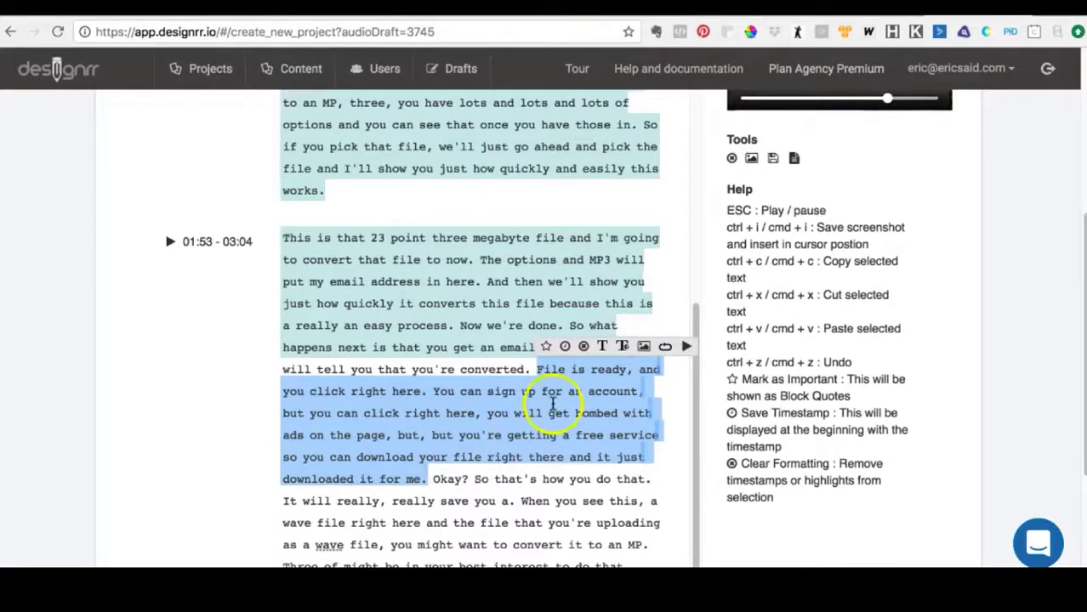
{"action": "left_click", "coordinate": [667, 348]}
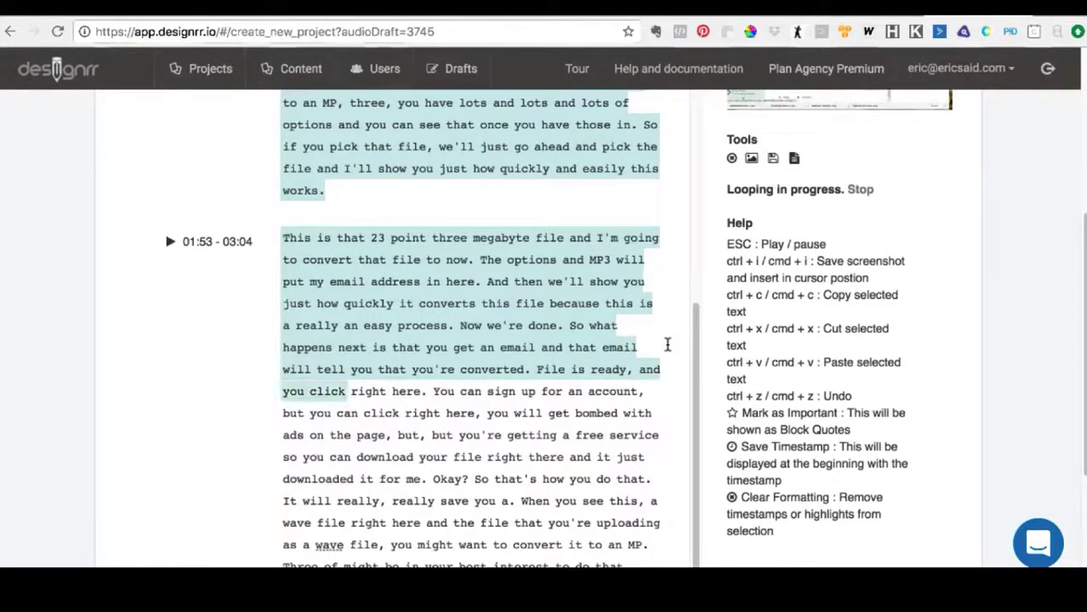
{"action": "key", "text": "XF86AudioLowerVolume"}
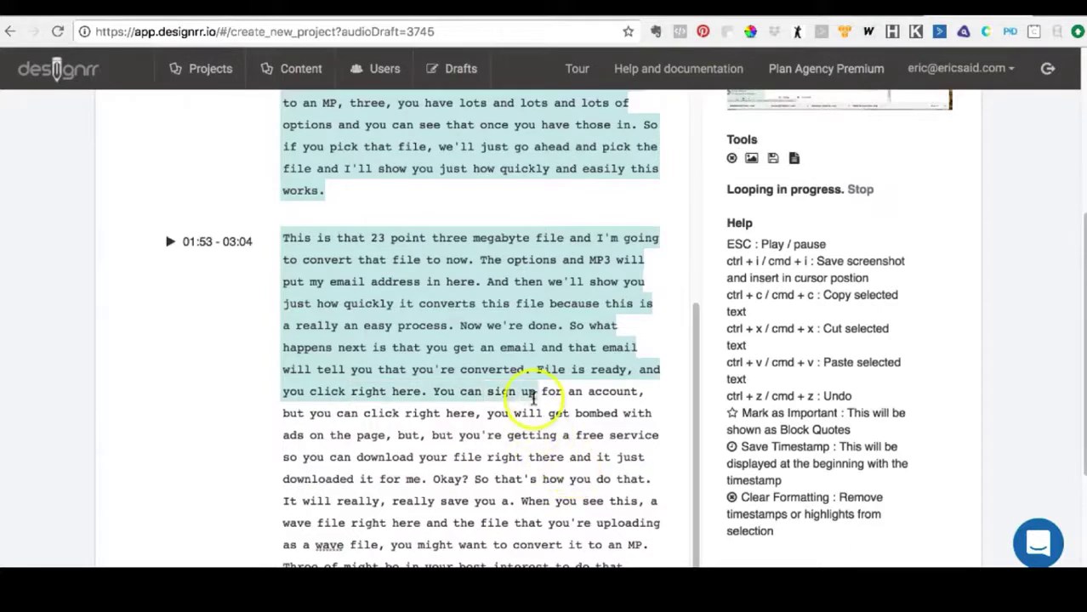
- Stop the looped playback of the passage in the 01:53 - 03:04 section
{"action": "left_click", "coordinate": [431, 479]}
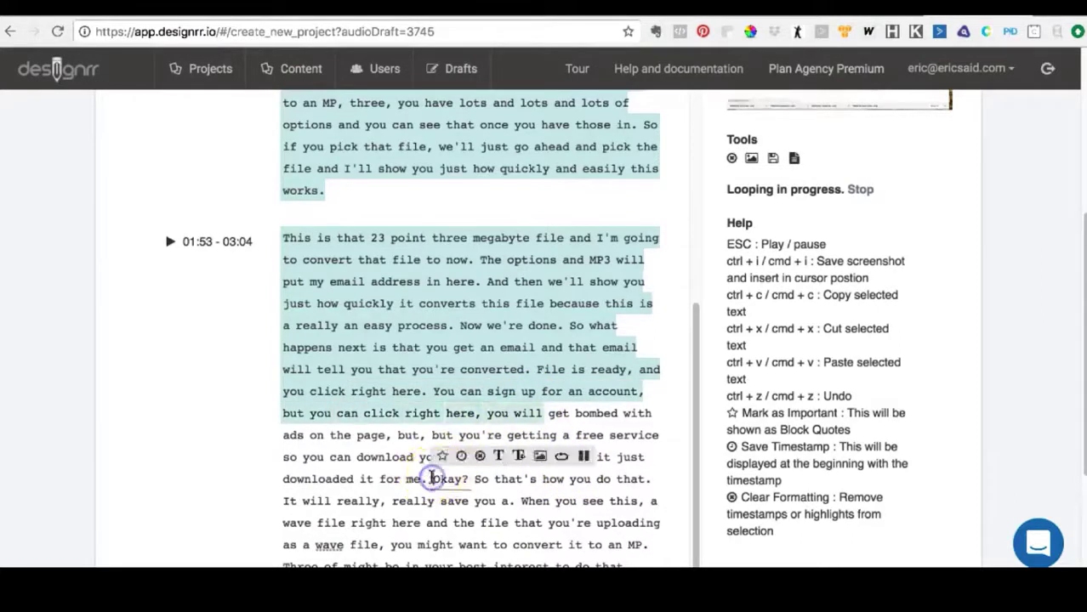
{"action": "left_click", "coordinate": [587, 457]}
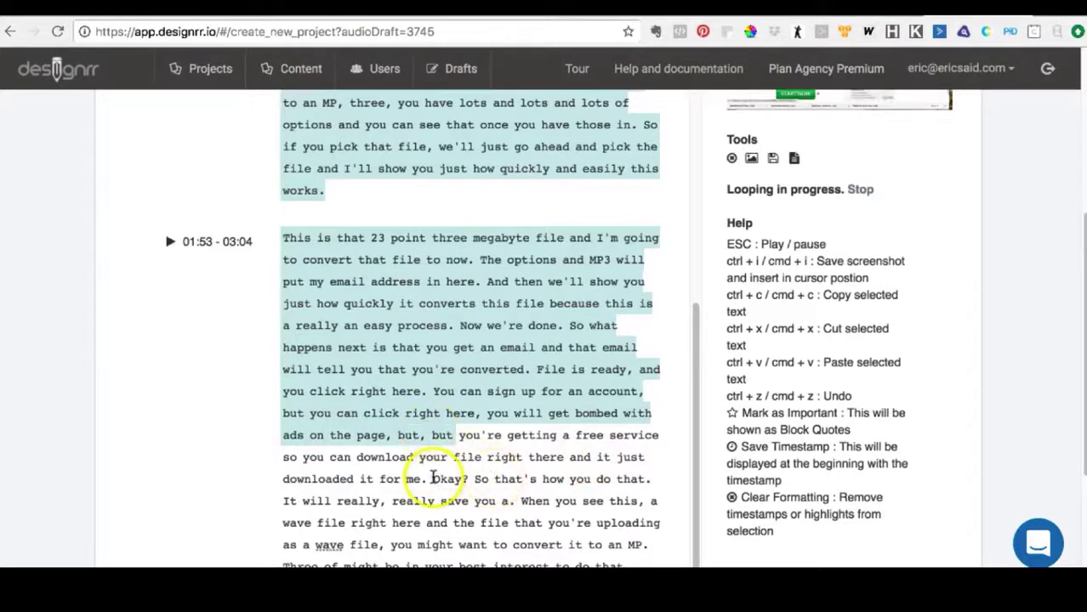
{"action": "left_click", "coordinate": [433, 479]}
{"action": "left_click", "coordinate": [584, 457]}
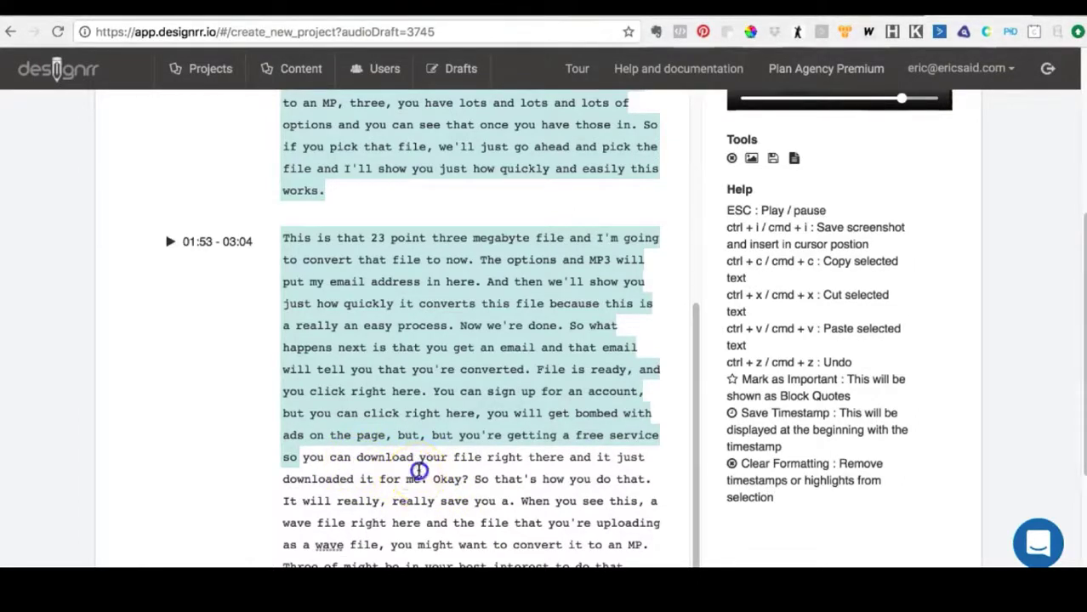
- Play the recording from "me." in "downloaded it for me." and pause it during the "So that's how you do that" sentence
{"action": "double_click", "coordinate": [415, 477]}
{"action": "left_click", "coordinate": [553, 458]}
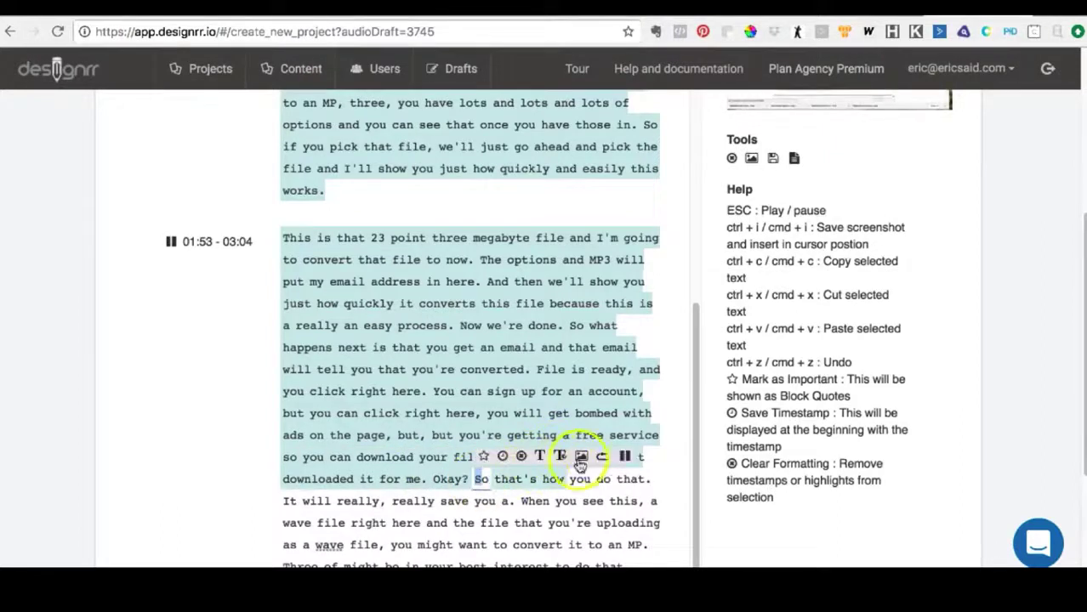
{"action": "left_click", "coordinate": [625, 457]}
- Insert a screenshot of the paused video frame just before "Okay?" in the 01:53 - 03:04 section
{"action": "left_click", "coordinate": [431, 478]}
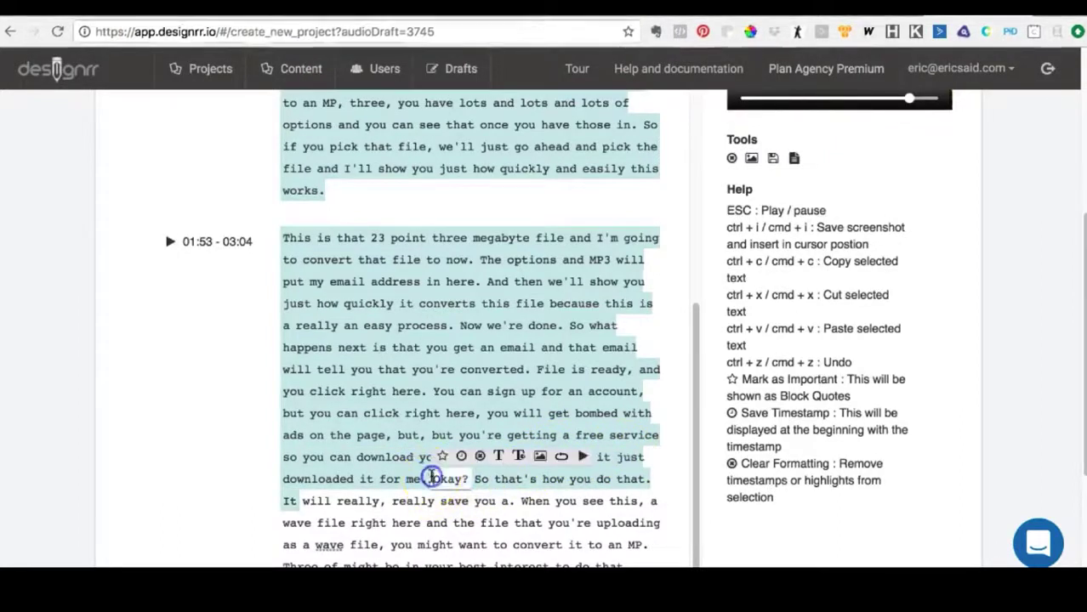
{"action": "scroll", "coordinate": [953, 245], "scroll_direction": "up", "scroll_amount": 2}
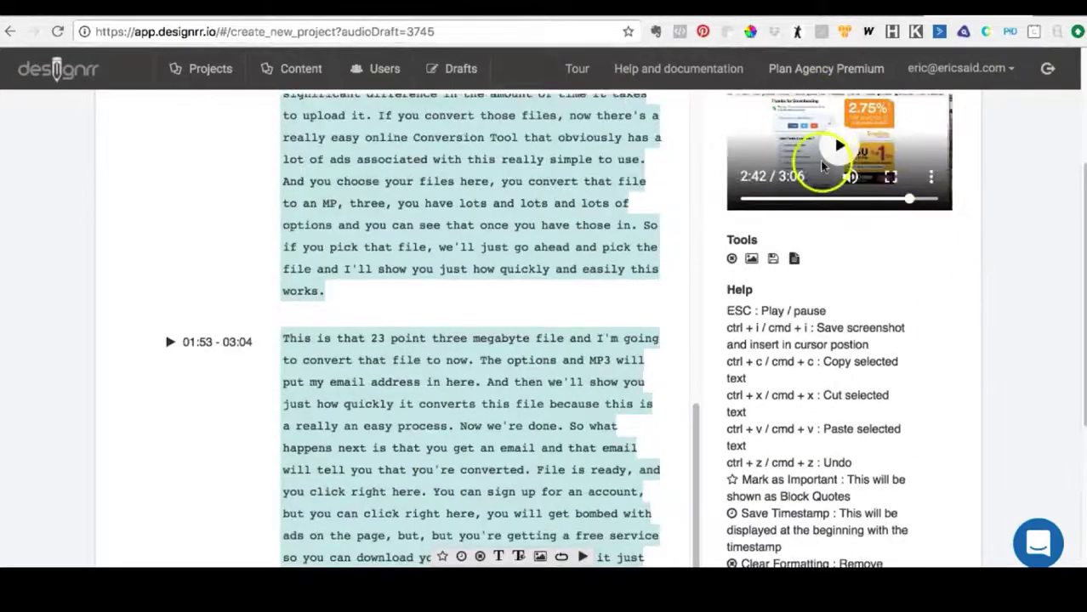
{"action": "scroll", "coordinate": [468, 483], "scroll_direction": "down", "scroll_amount": 1}
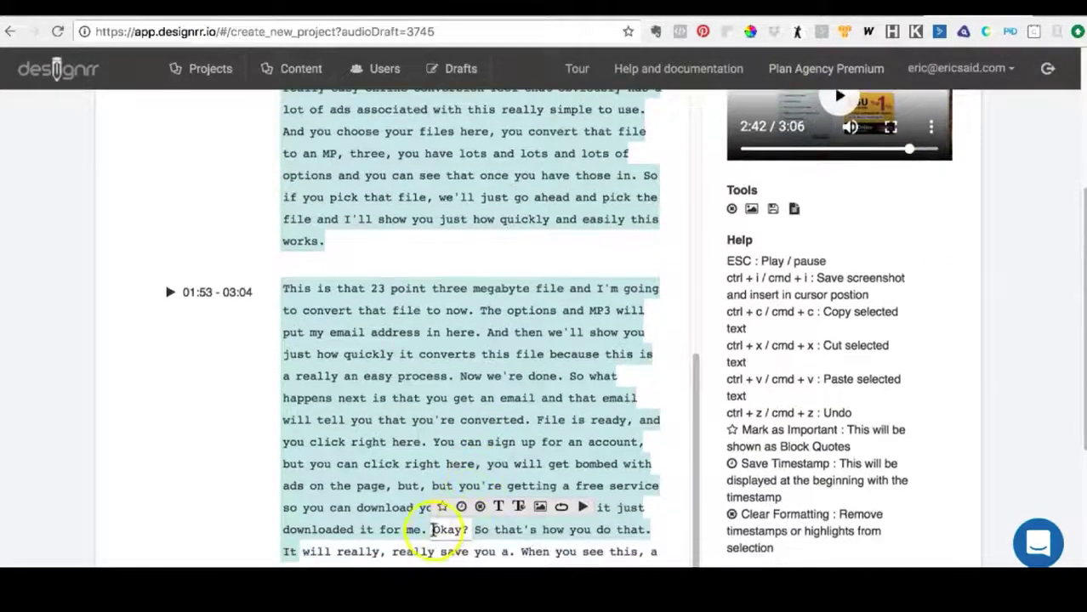
{"action": "scroll", "coordinate": [431, 529], "scroll_direction": "down", "scroll_amount": 1}
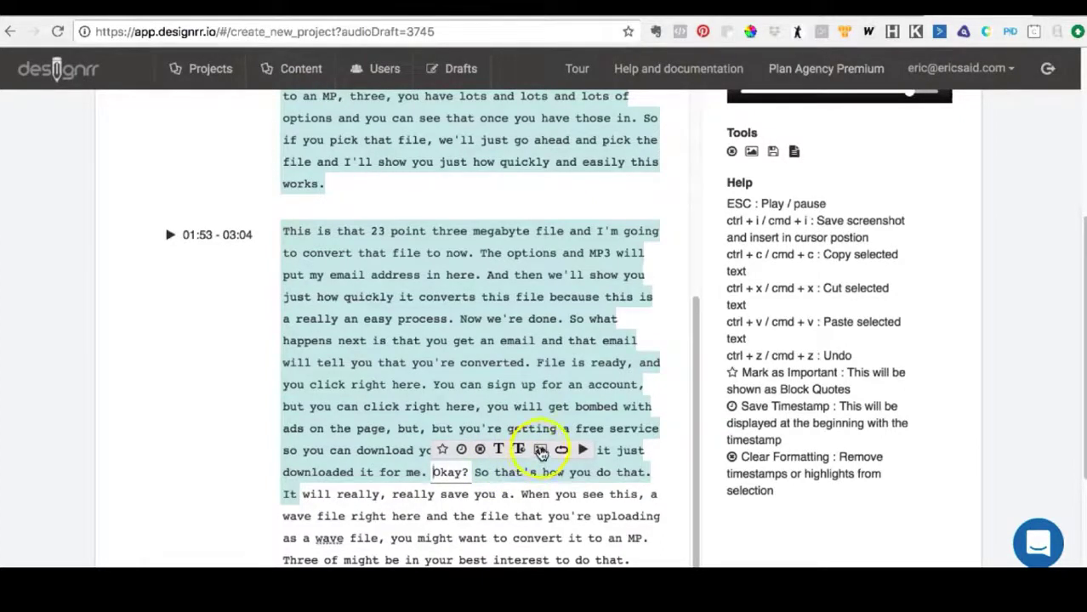
{"action": "left_click", "coordinate": [540, 450]}
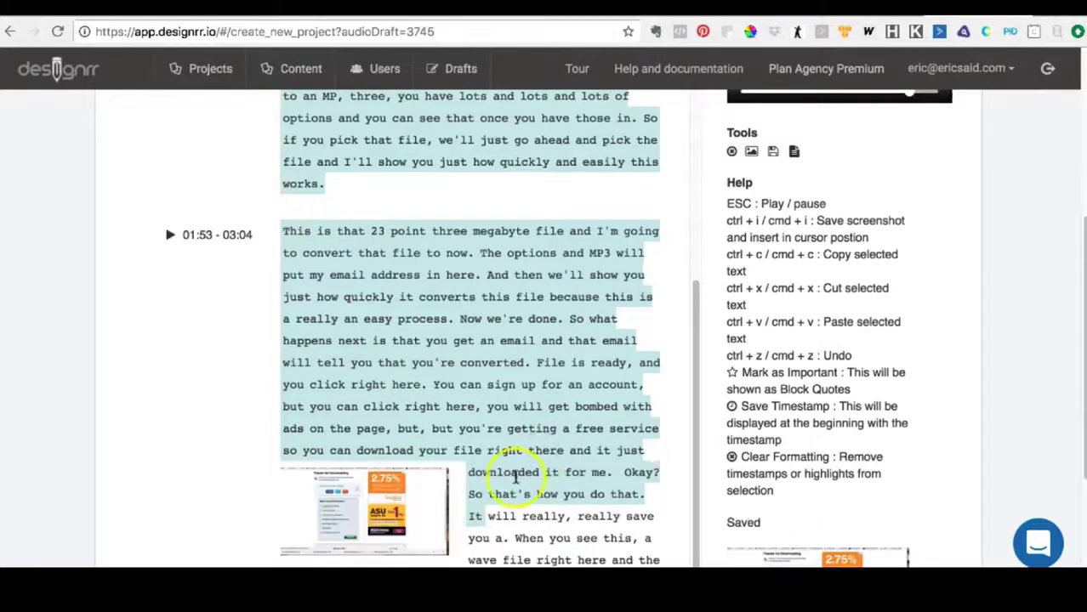
- Review the end of the 01:53 - 03:04 section and place the cursor after "wave" in "uploading as a wave file"
{"action": "scroll", "coordinate": [515, 479], "scroll_direction": "down", "scroll_amount": 2}
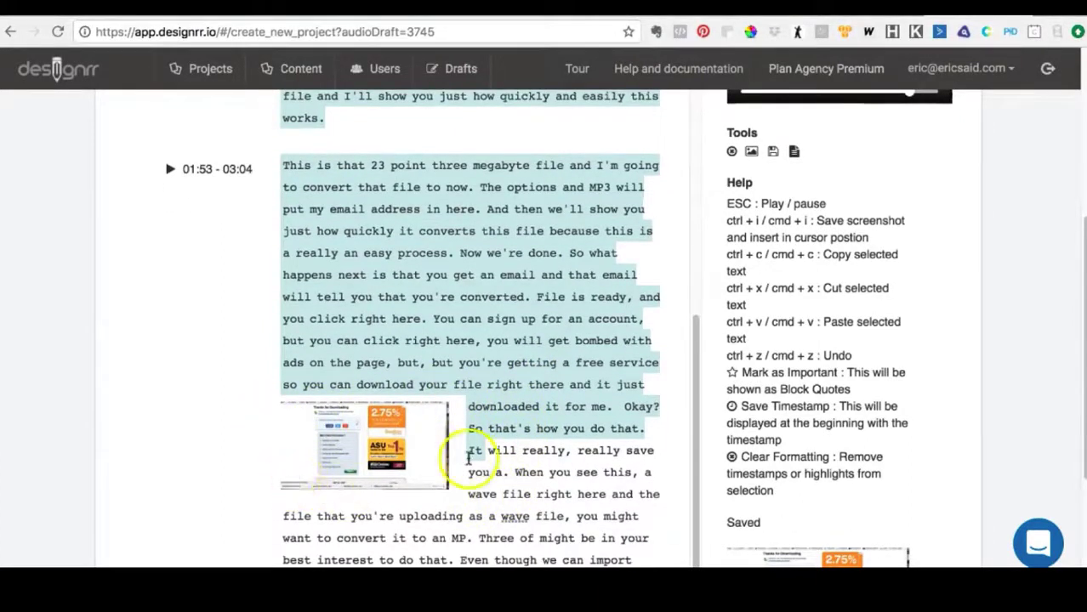
{"action": "scroll", "coordinate": [510, 451], "scroll_direction": "down", "scroll_amount": 5}
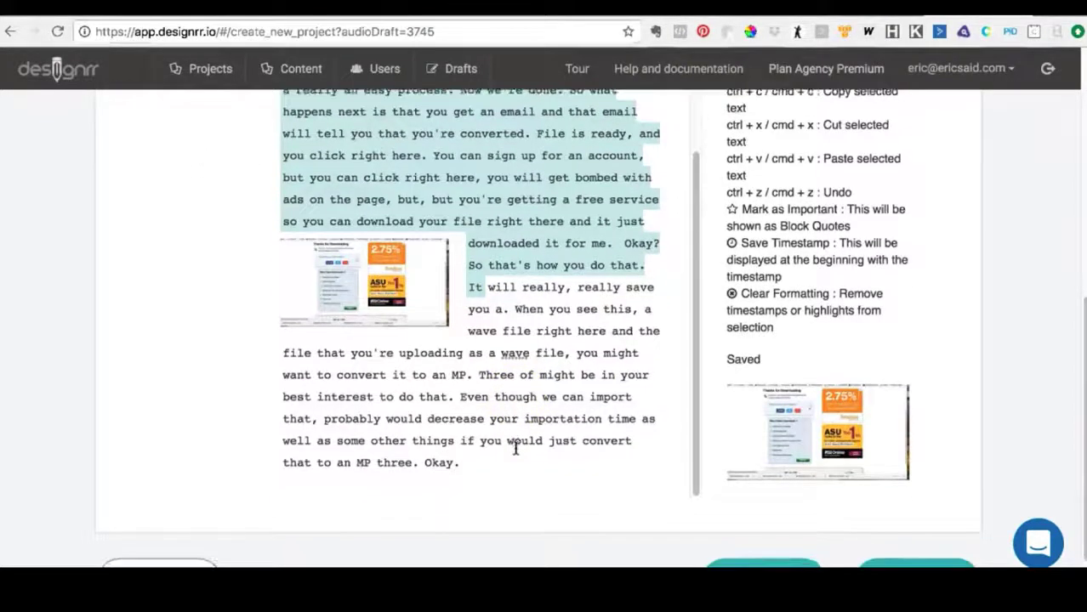
{"action": "scroll", "coordinate": [515, 449], "scroll_direction": "down", "scroll_amount": 1}
{"action": "left_click", "coordinate": [527, 310]}
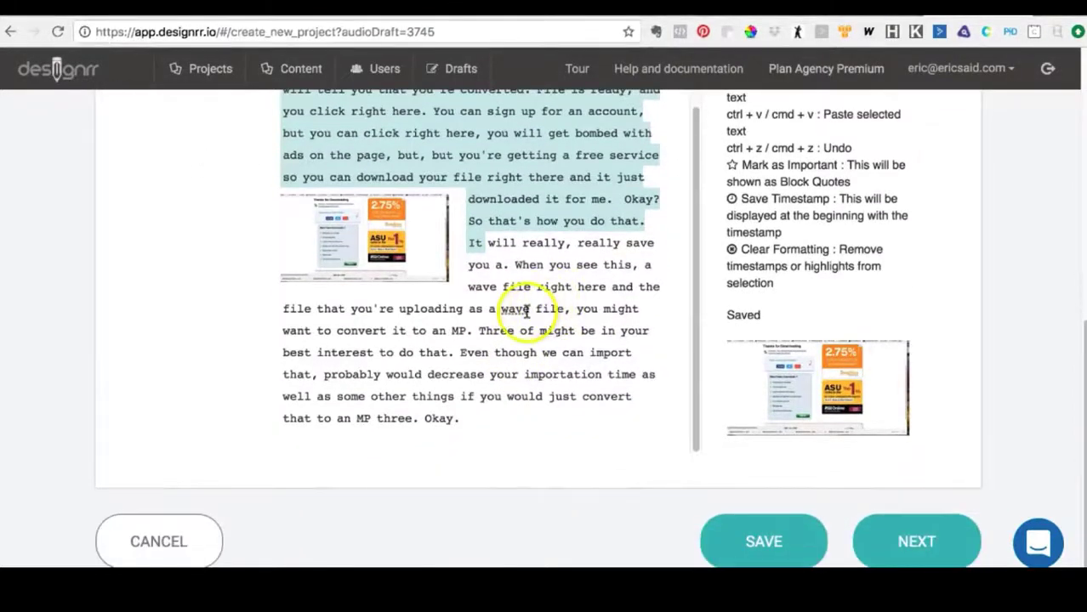
{"action": "left_click_drag", "start_coordinate": [527, 308], "coordinate": [531, 308]}
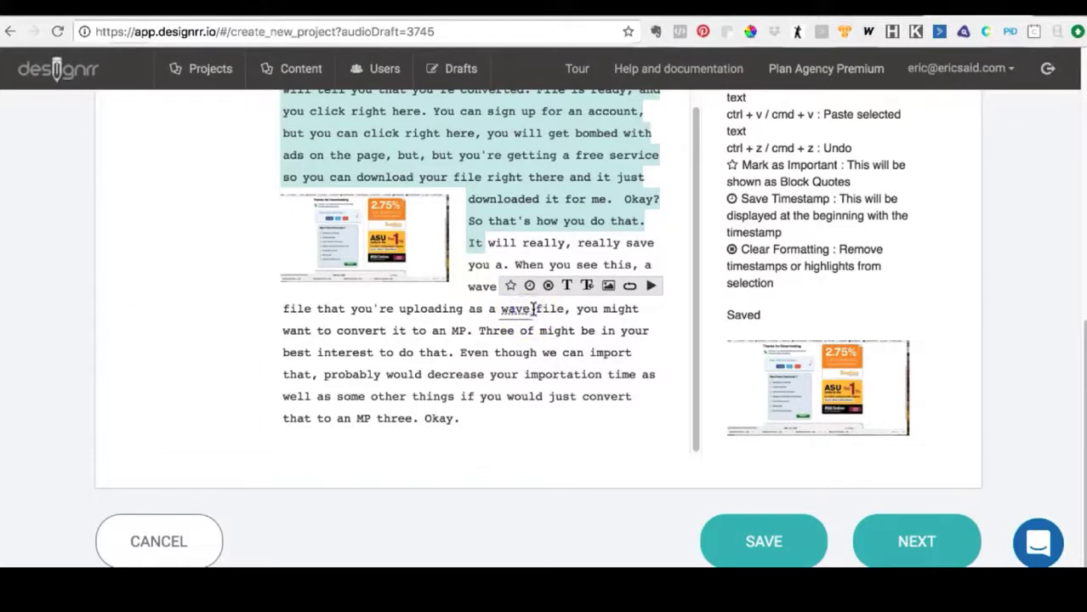
{"action": "left_click", "coordinate": [553, 351]}
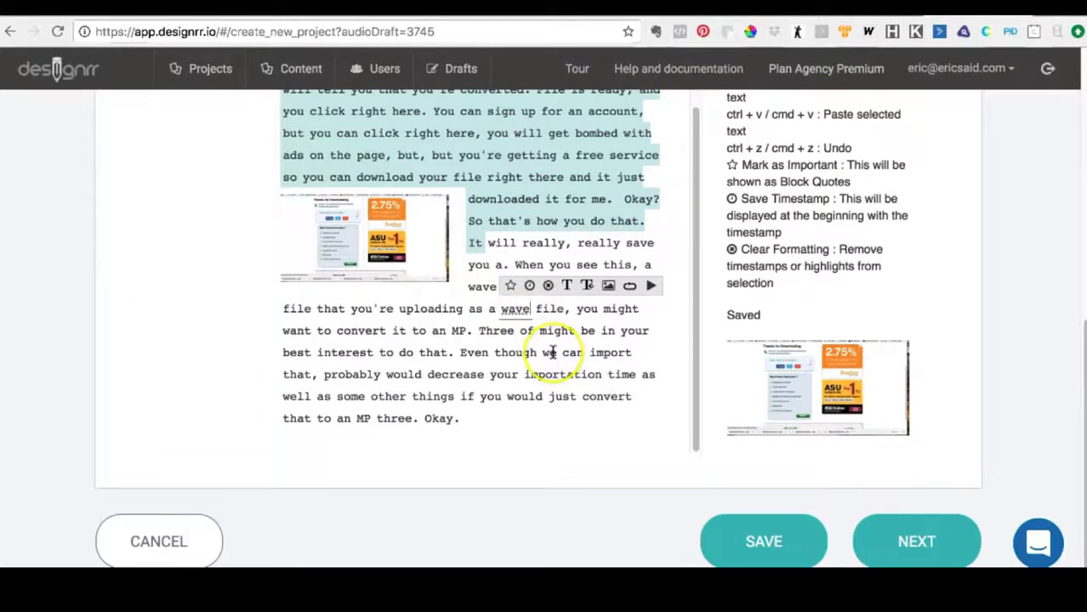
- Correct "wave" to "WAV" in "uploading as a wave file" and "MP." to "MP3." in the 01:53 - 03:04 section
{"action": "key", "text": "BackSpace"}
{"action": "key", "text": "BackSpace"}
{"action": "key", "text": "BackSpace"}
{"action": "key", "text": "BackSpace"}
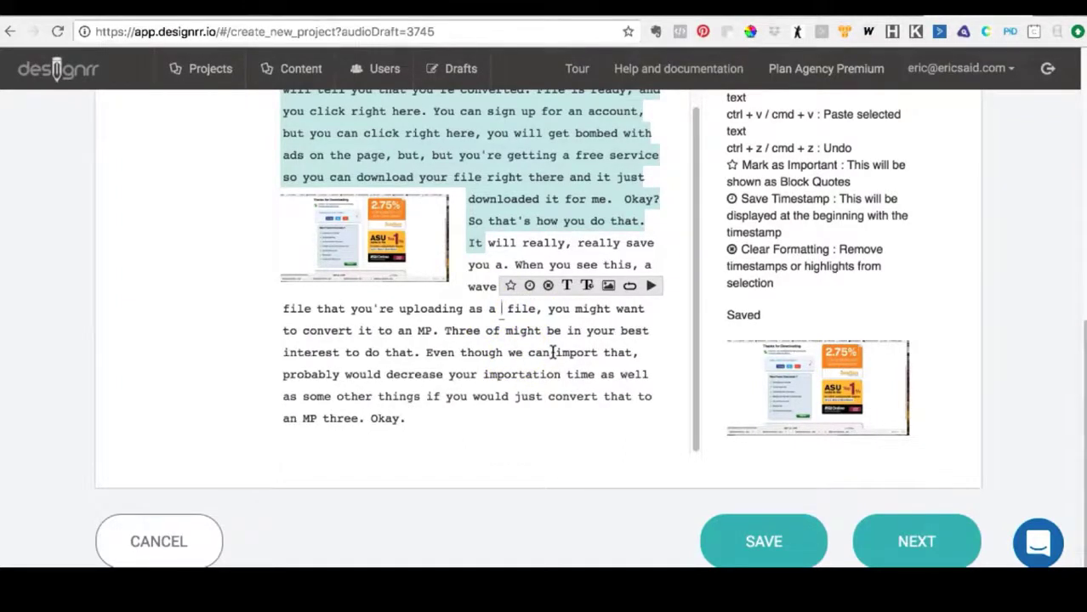
{"action": "type", "text": "W"}
{"action": "key", "text": "BackSpace"}
{"action": "type", "text": "WAV"}
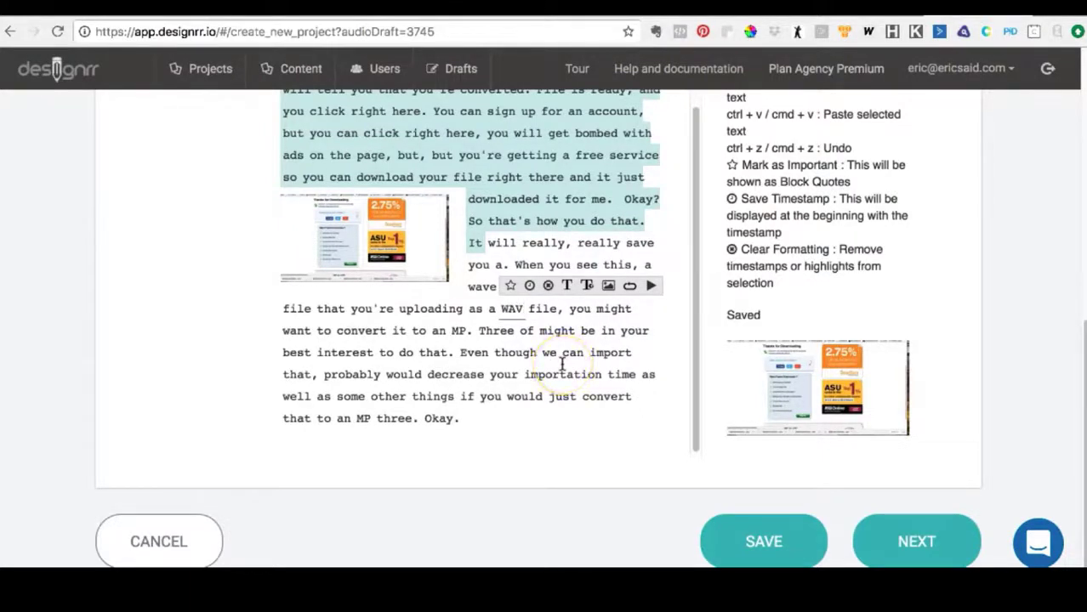
{"action": "left_click", "coordinate": [461, 331]}
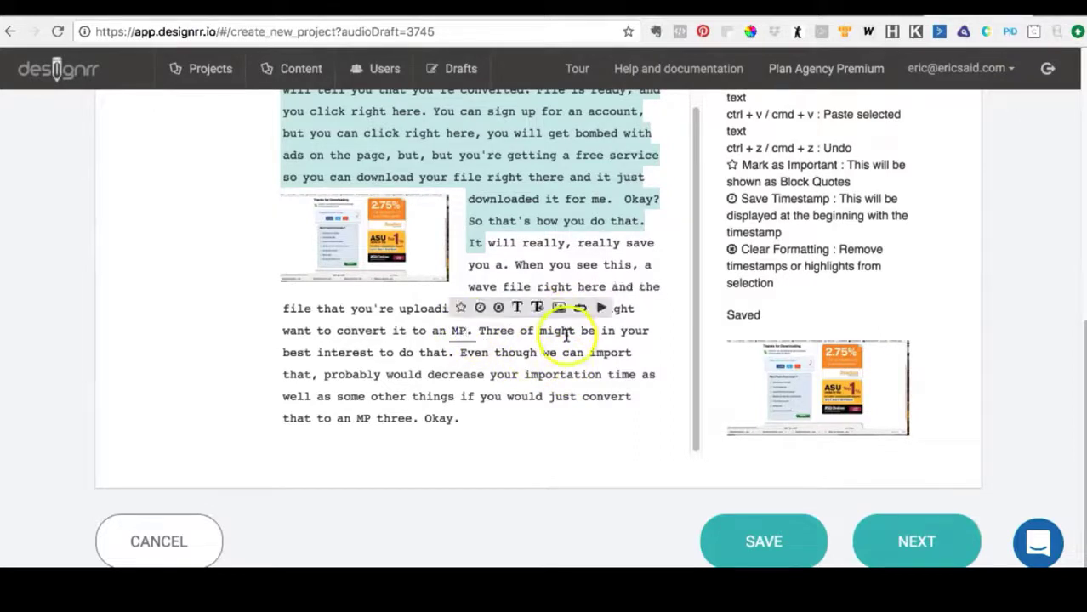
{"action": "type", "text": "3"}
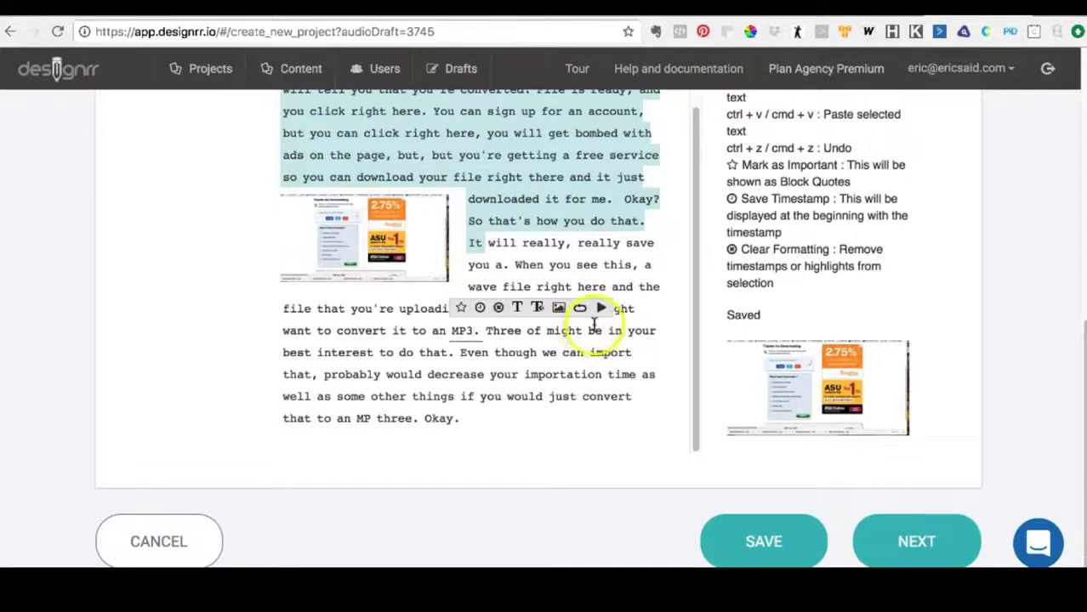
- Try a screenshot of the current video frame before "Wav file right here" in the 00:01 - 00:58 section, and delete it
{"action": "scroll", "coordinate": [576, 332], "scroll_direction": "up", "scroll_amount": 5}
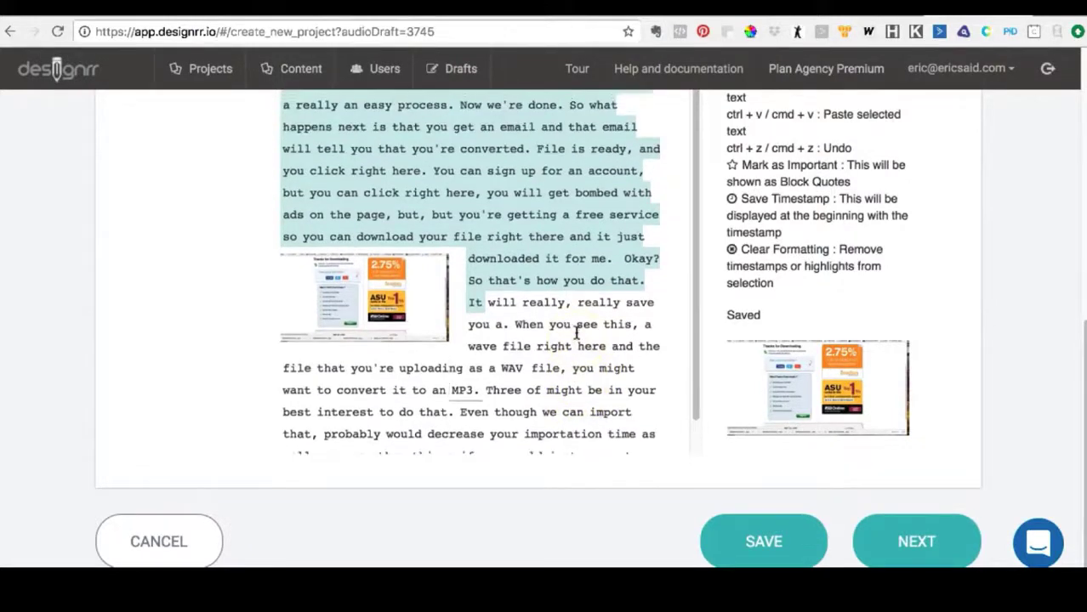
{"action": "scroll", "coordinate": [576, 331], "scroll_direction": "up", "scroll_amount": 2}
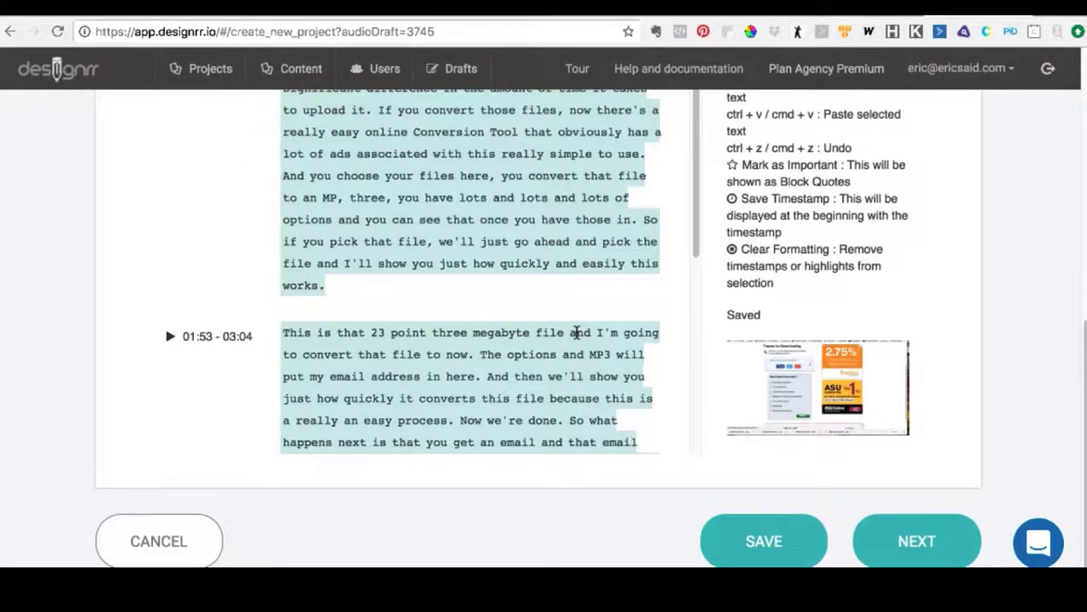
{"action": "scroll", "coordinate": [576, 331], "scroll_direction": "down", "scroll_amount": 3}
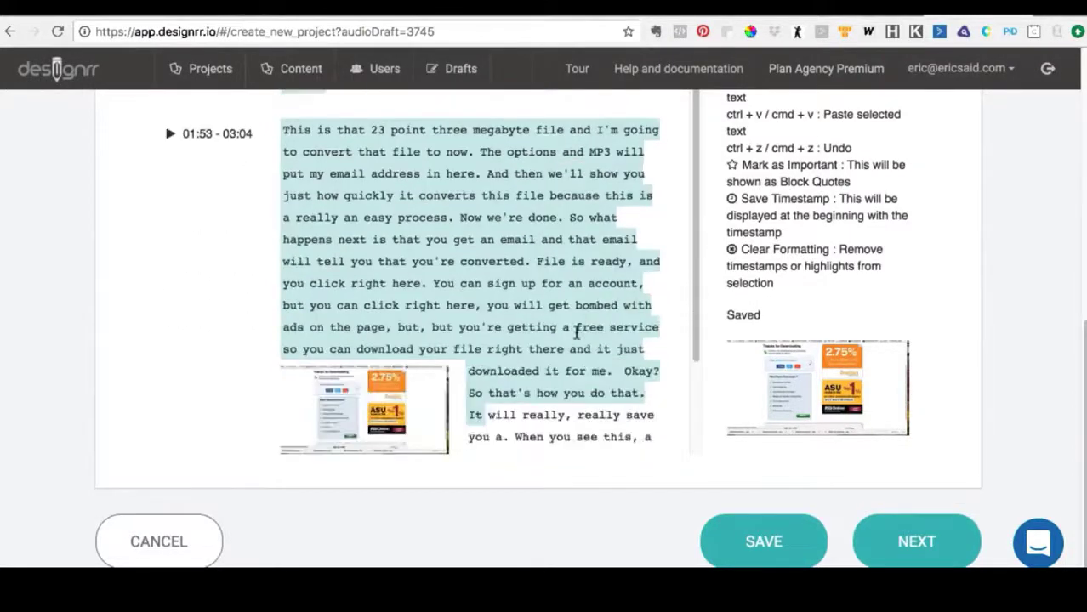
{"action": "scroll", "coordinate": [576, 332], "scroll_direction": "up", "scroll_amount": 10}
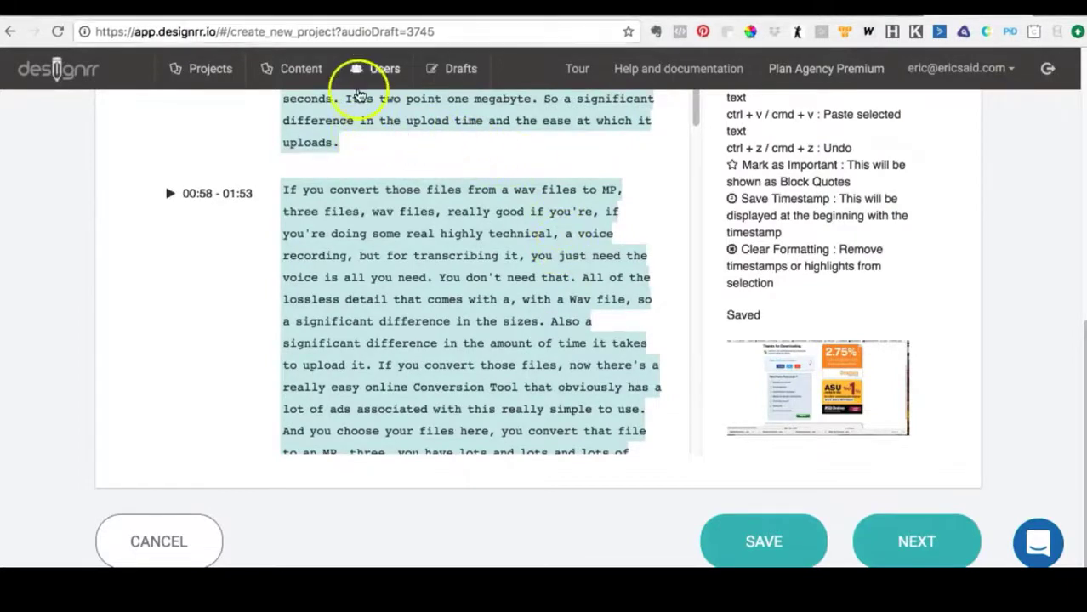
{"action": "scroll", "coordinate": [366, 128], "scroll_direction": "up", "scroll_amount": 6}
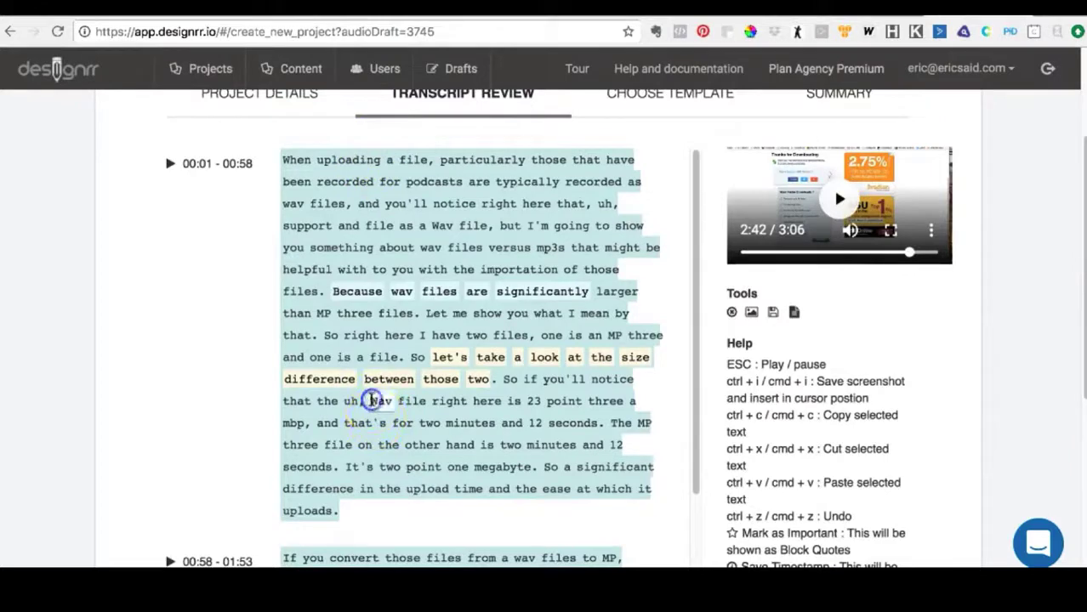
{"action": "left_click", "coordinate": [372, 401]}
{"action": "right_click", "coordinate": [371, 400]}
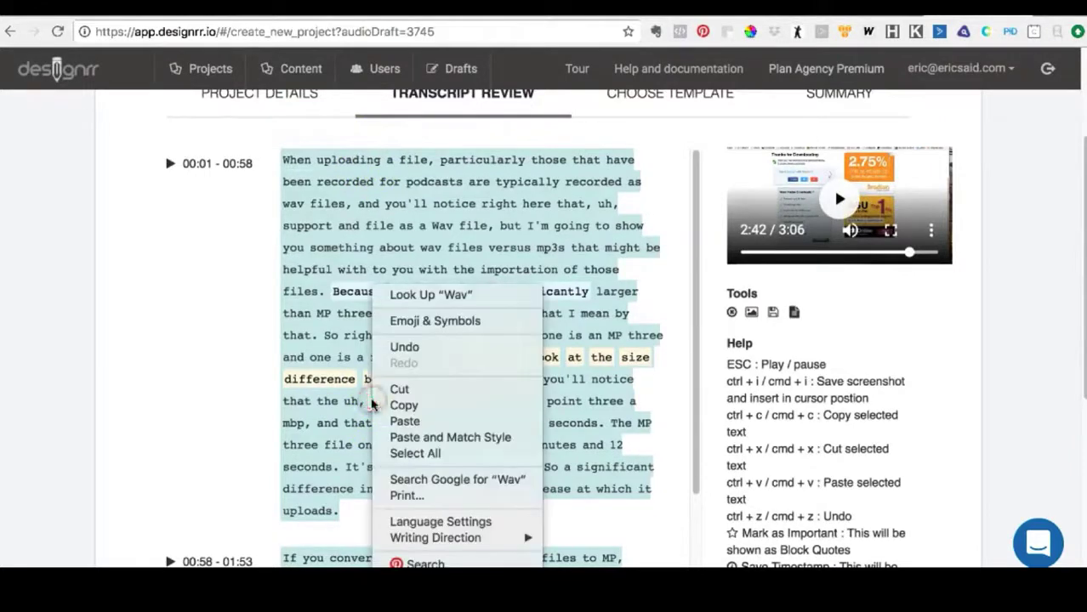
{"action": "left_click", "coordinate": [369, 404]}
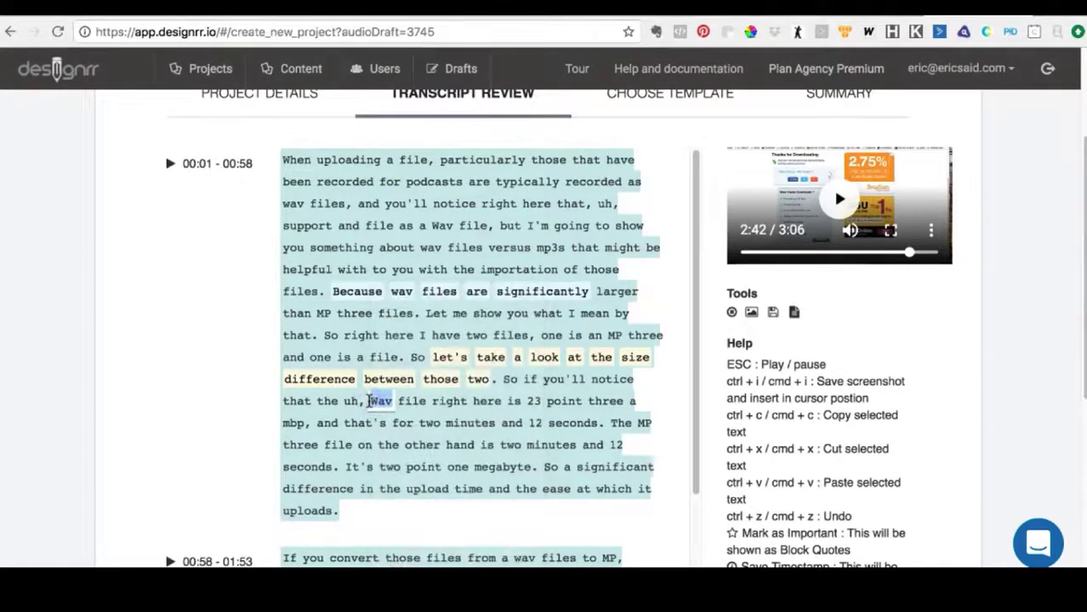
{"action": "left_click", "coordinate": [369, 401]}
{"action": "left_click", "coordinate": [478, 381]}
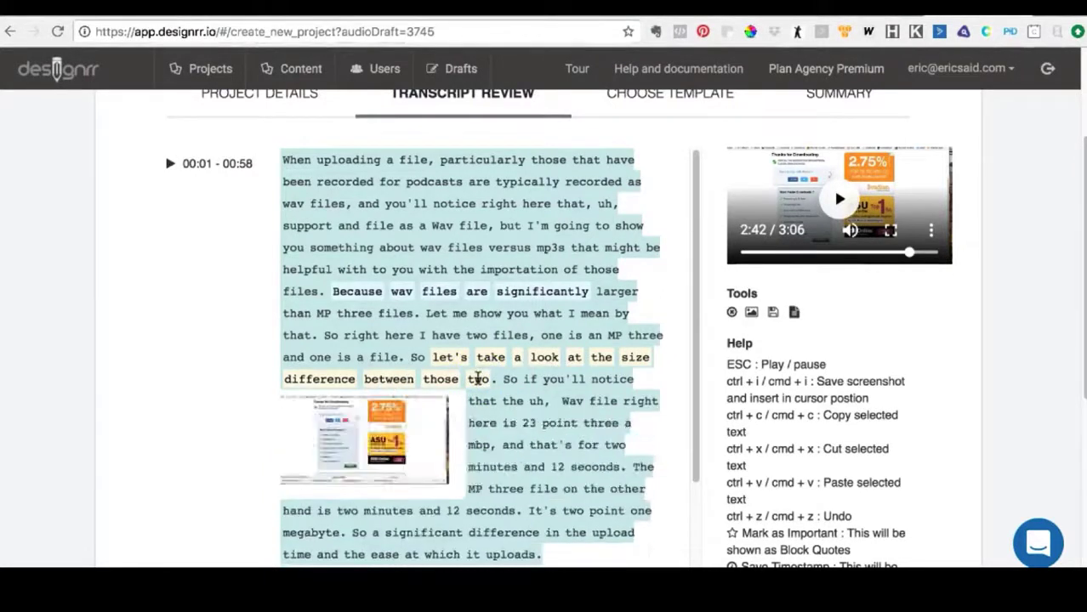
{"action": "left_click", "coordinate": [448, 443]}
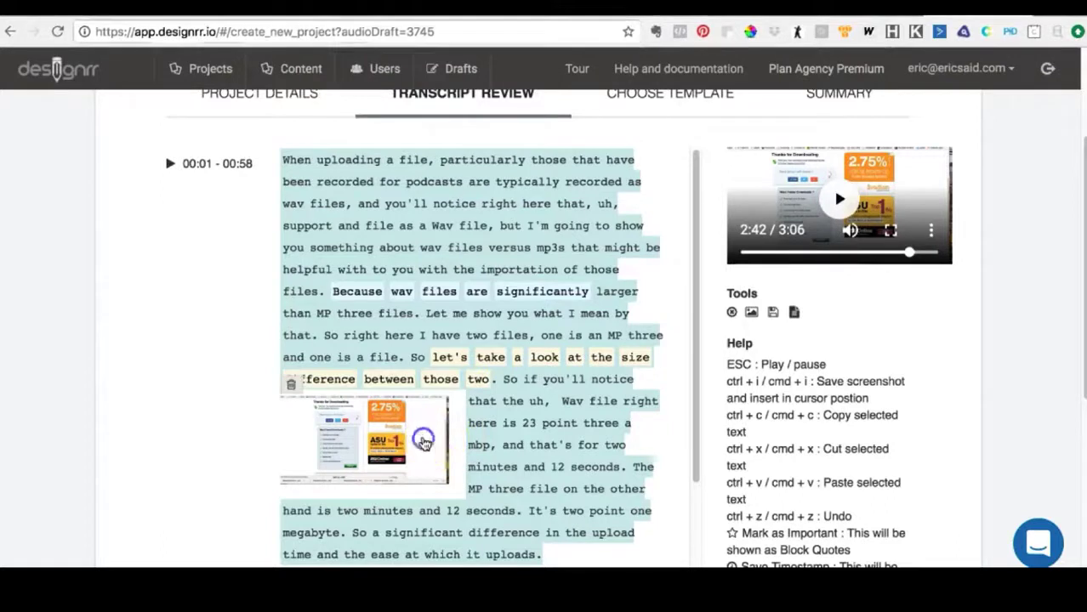
{"action": "left_click", "coordinate": [290, 386]}
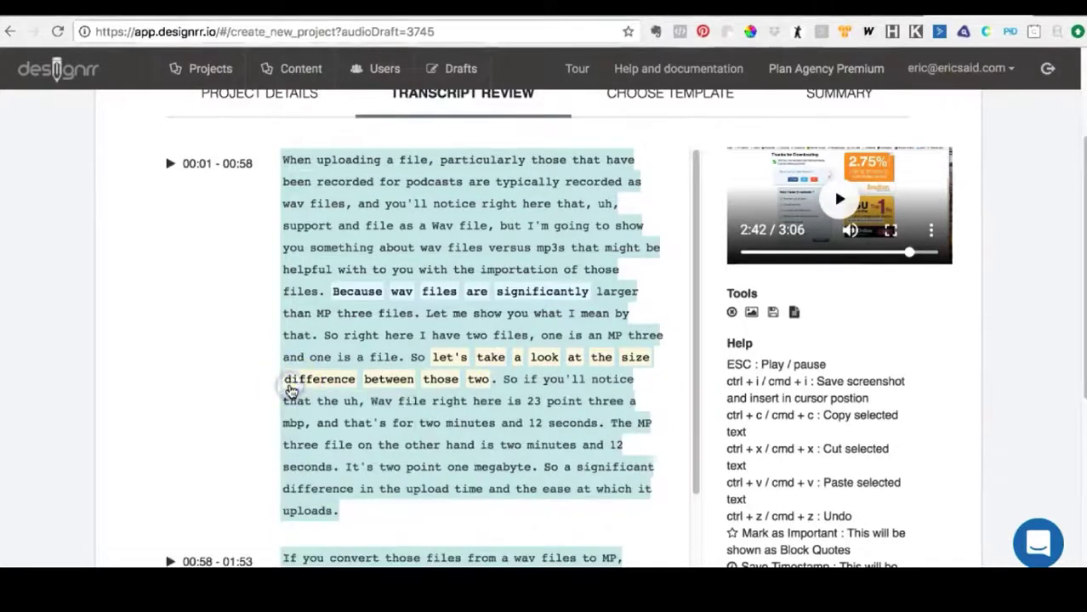
- Play the recording from "Wav file right here", pause it at 0:40, and insert a screenshot of that frame before "Wav"
{"action": "left_click", "coordinate": [363, 397]}
{"action": "right_click", "coordinate": [366, 402]}
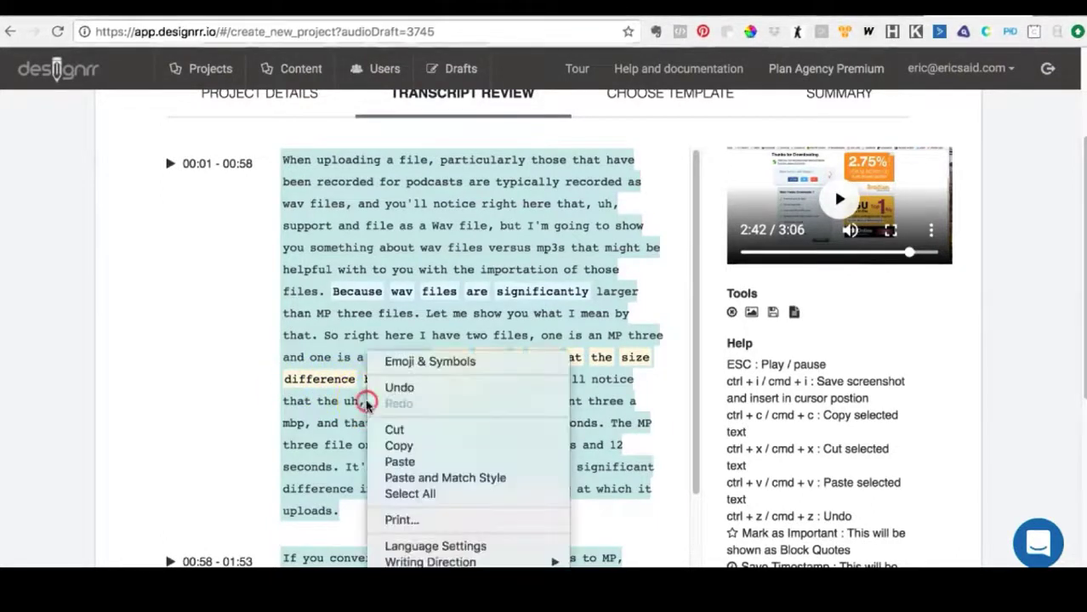
{"action": "left_click", "coordinate": [375, 400]}
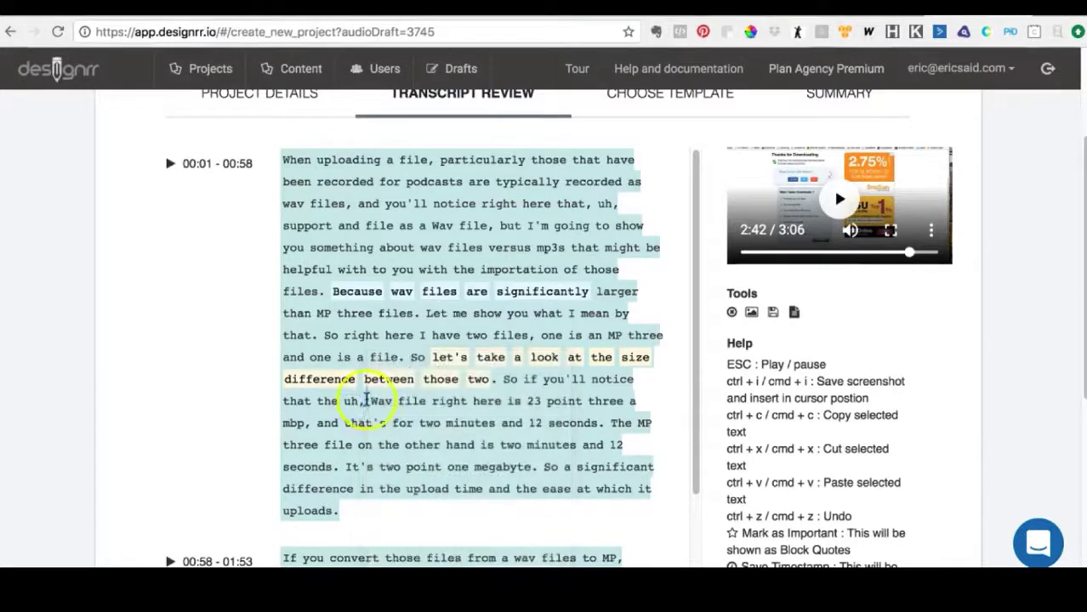
{"action": "left_click", "coordinate": [492, 377]}
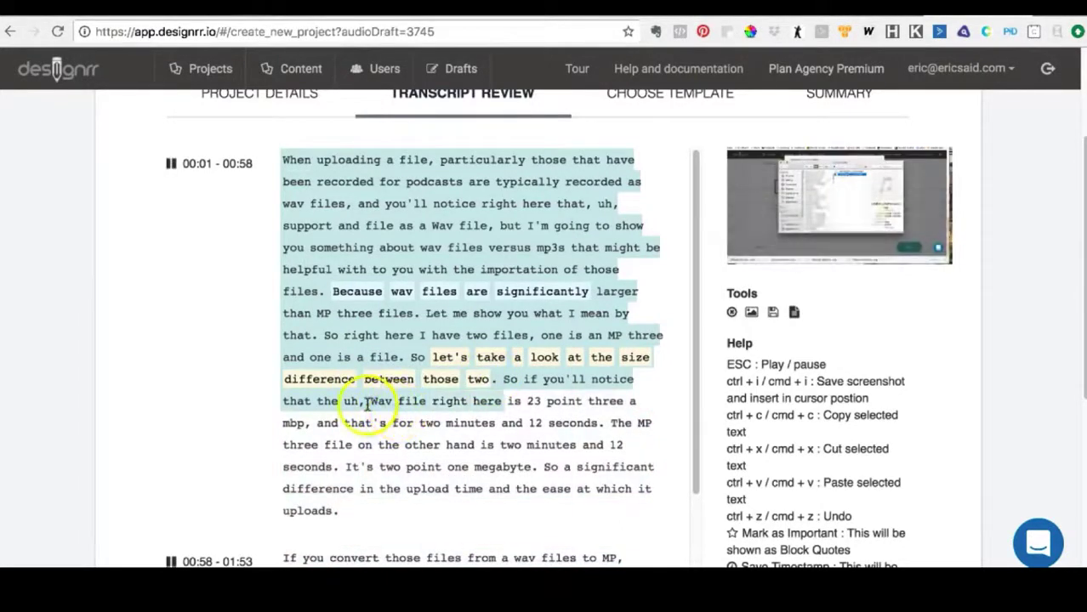
{"action": "left_click", "coordinate": [367, 404]}
{"action": "left_click", "coordinate": [494, 377]}
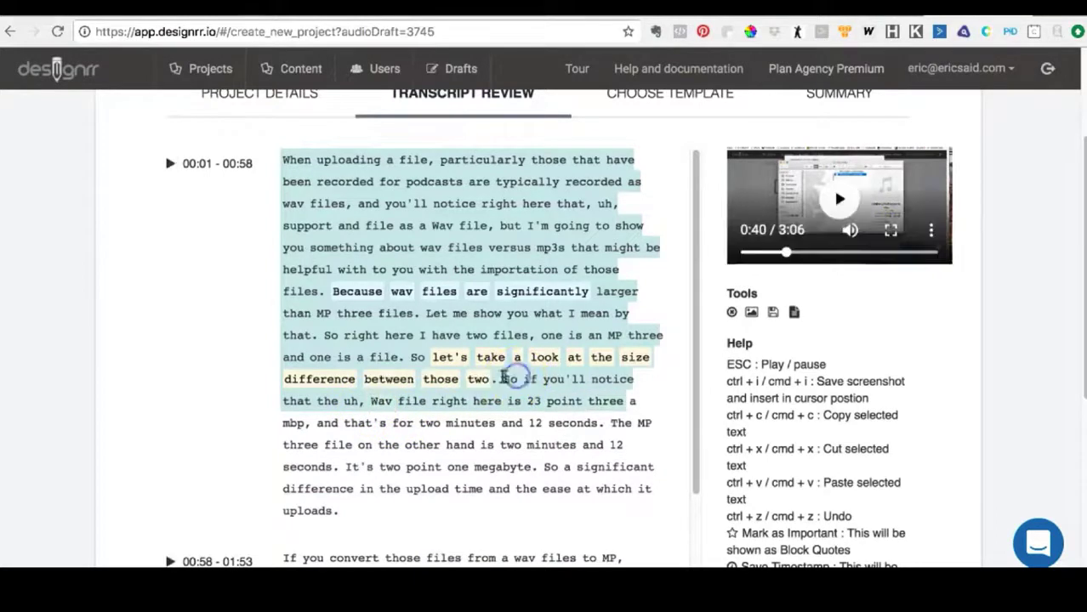
{"action": "left_click", "coordinate": [371, 403]}
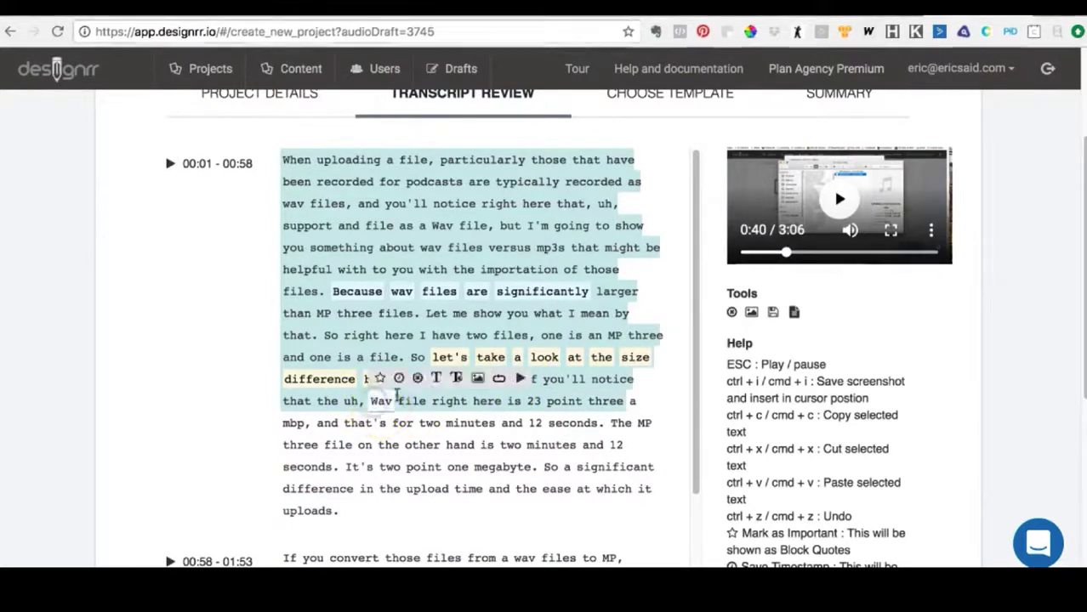
{"action": "left_click", "coordinate": [479, 379]}
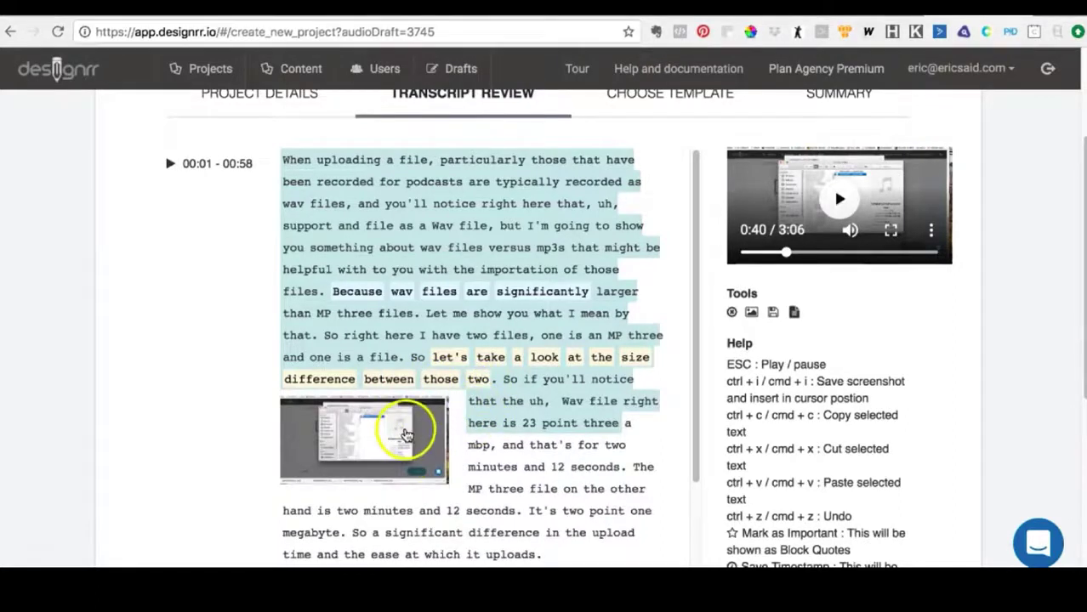
- Capitalize "transcribing" in "but for transcribing it" in the 00:58 - 01:53 section
{"action": "scroll", "coordinate": [519, 415], "scroll_direction": "down", "scroll_amount": 1}
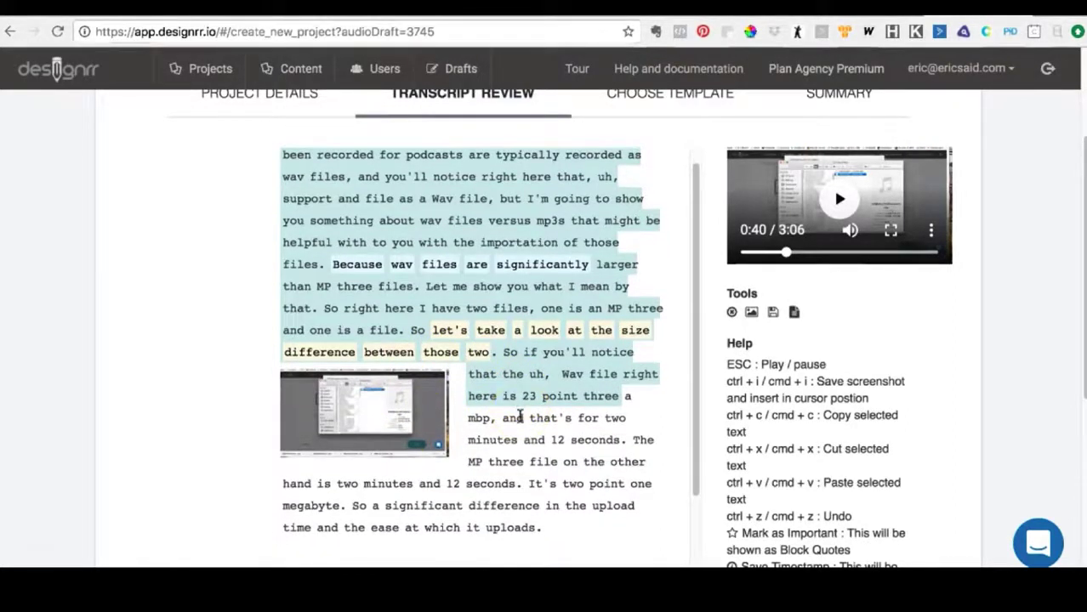
{"action": "scroll", "coordinate": [520, 415], "scroll_direction": "down", "scroll_amount": 3}
{"action": "scroll", "coordinate": [519, 415], "scroll_direction": "down", "scroll_amount": 8}
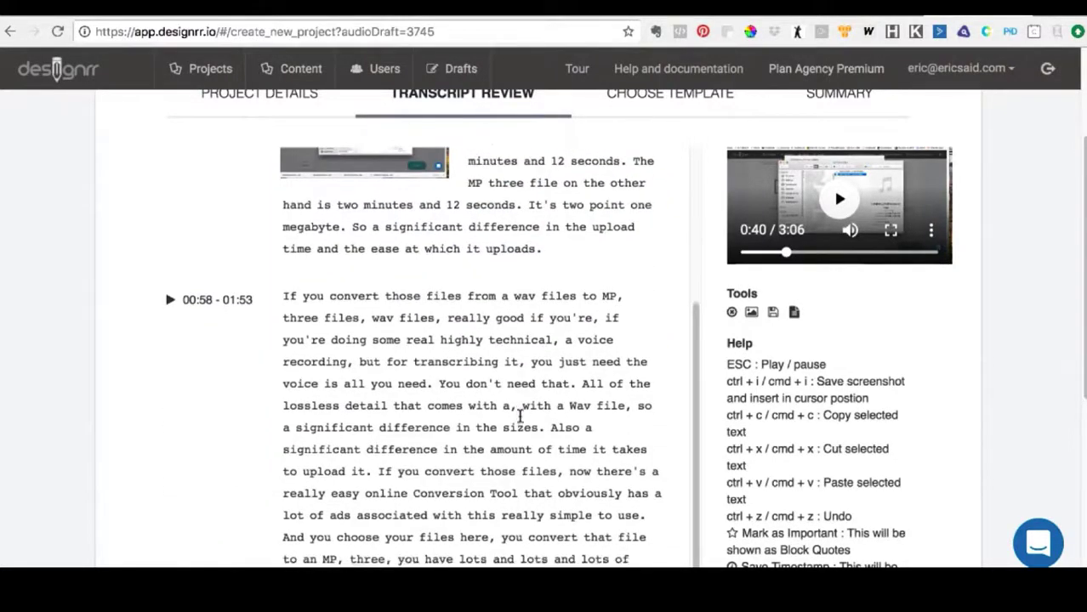
{"action": "scroll", "coordinate": [520, 415], "scroll_direction": "down", "scroll_amount": 1}
{"action": "left_click", "coordinate": [445, 343]}
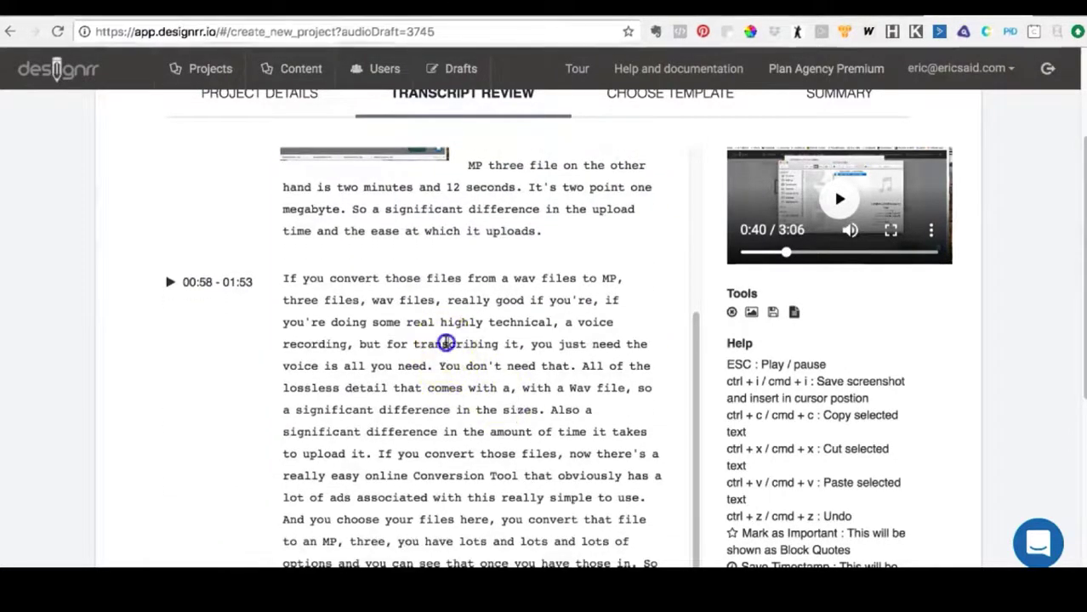
{"action": "left_click", "coordinate": [500, 322]}
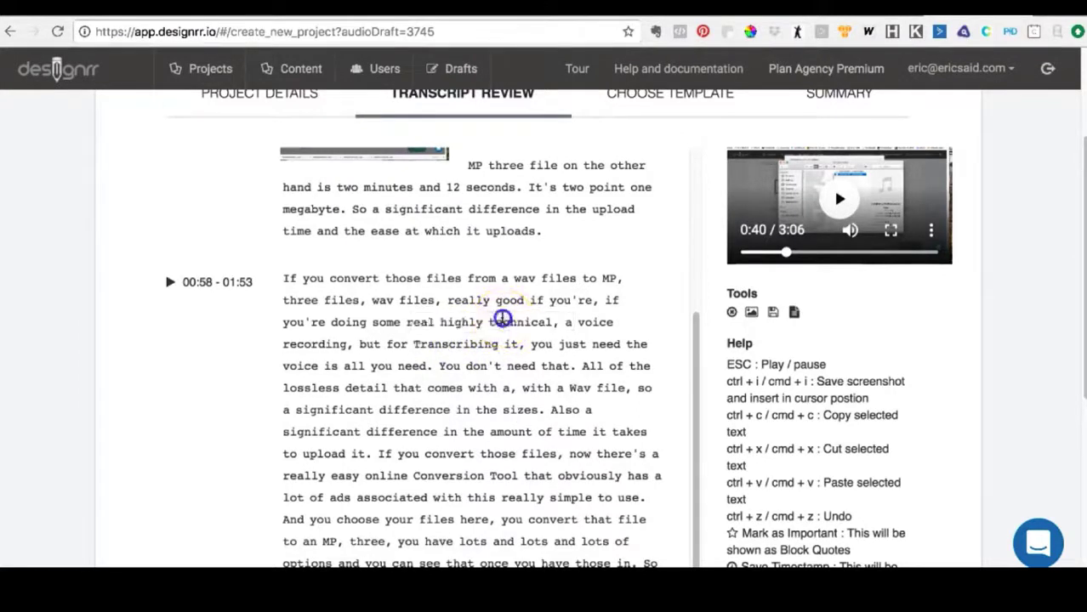
{"action": "left_click", "coordinate": [454, 388]}
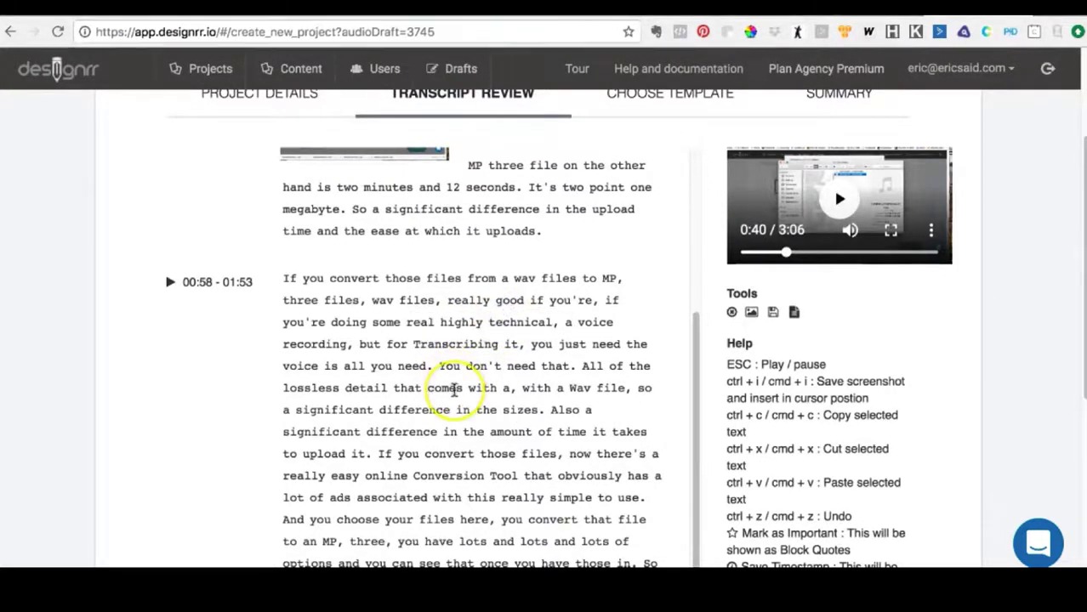
- Save the audio draft with its corrected transcript and inserted screenshots
{"action": "scroll", "coordinate": [455, 390], "scroll_direction": "down", "scroll_amount": 1}
{"action": "scroll", "coordinate": [454, 389], "scroll_direction": "down", "scroll_amount": 1}
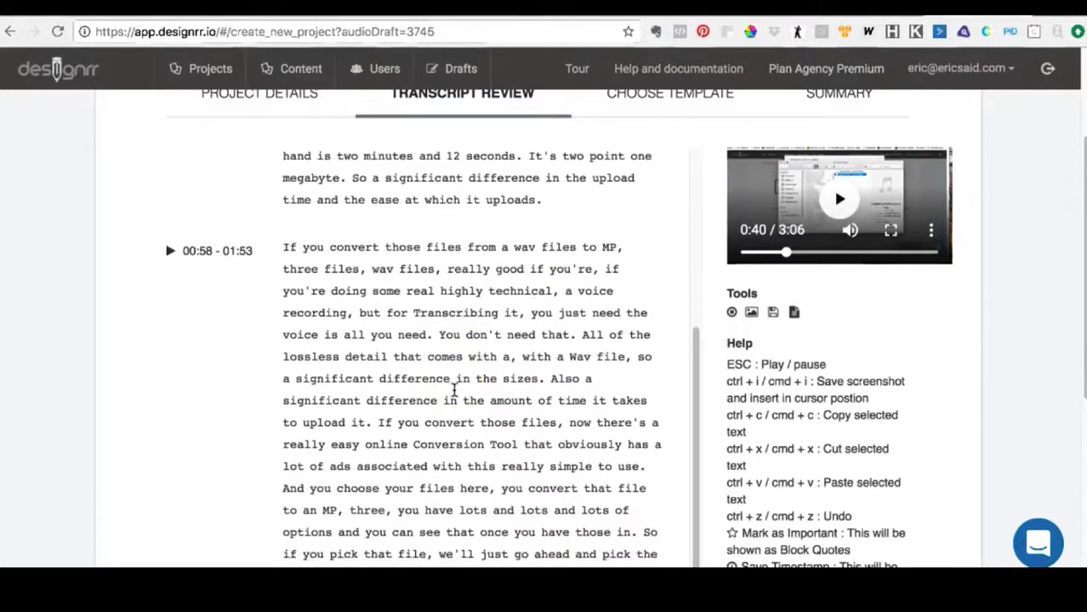
{"action": "scroll", "coordinate": [455, 389], "scroll_direction": "down", "scroll_amount": 3}
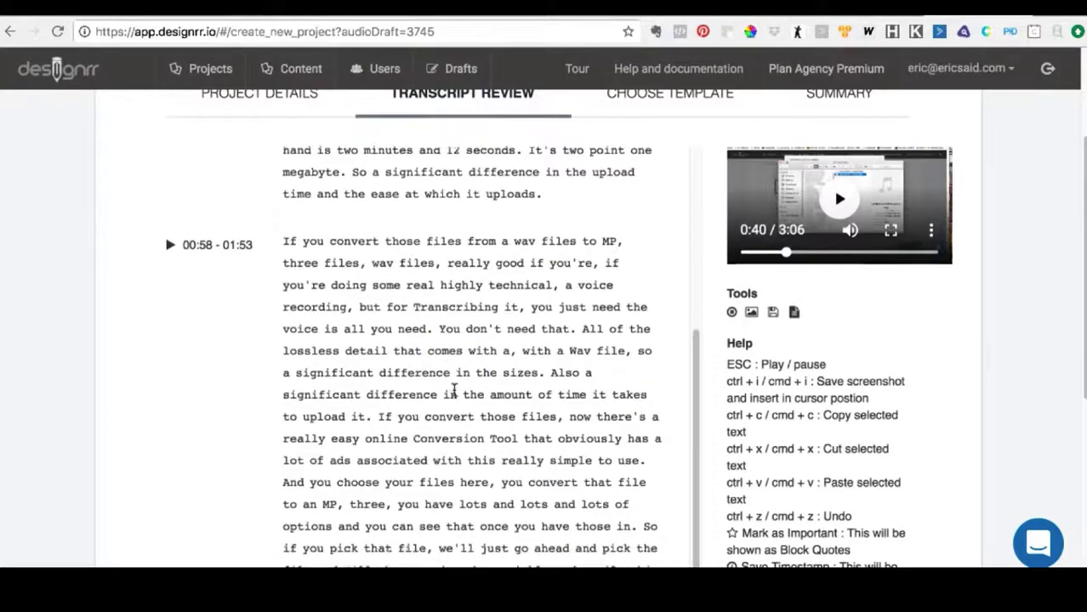
{"action": "scroll", "coordinate": [454, 389], "scroll_direction": "down", "scroll_amount": 5}
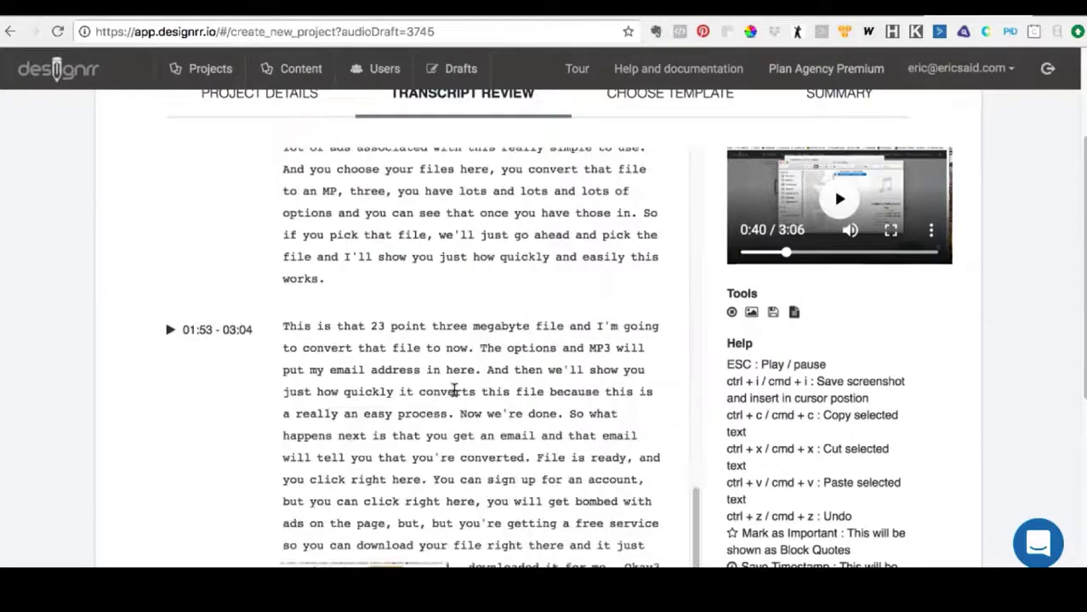
{"action": "scroll", "coordinate": [681, 376], "scroll_direction": "down", "scroll_amount": 5}
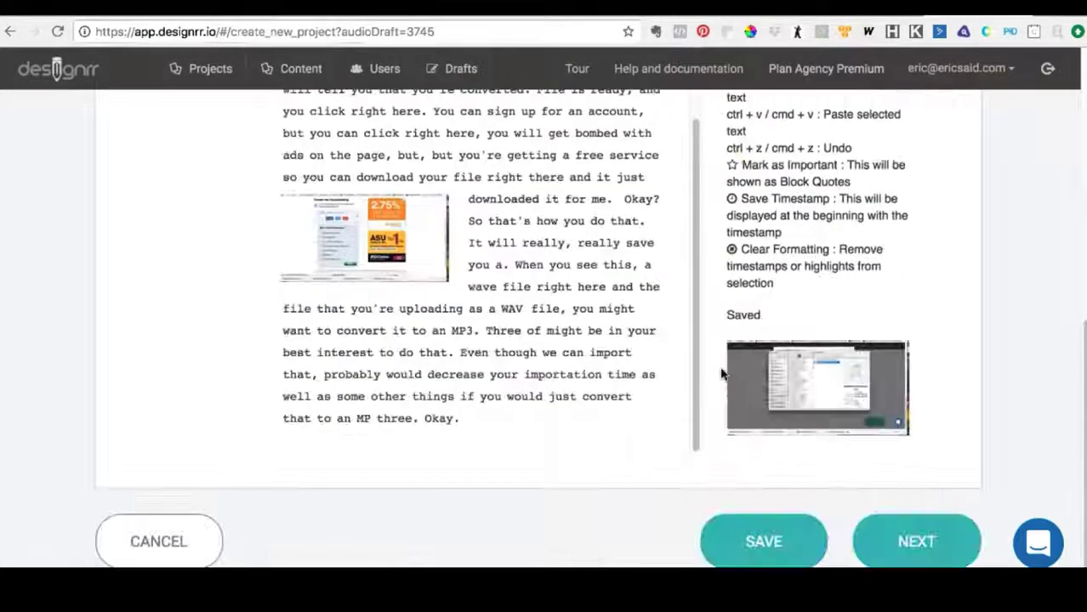
{"action": "left_click", "coordinate": [764, 540]}
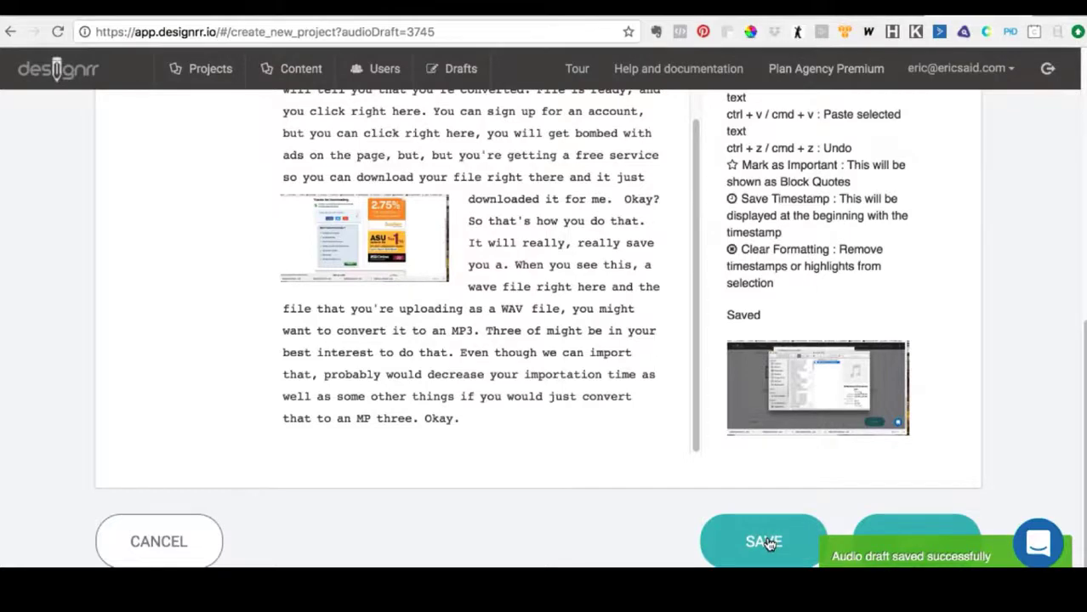
- Review the highlighted passages and the inserted screenshot in the opening sections of the transcript
{"action": "left_click", "coordinate": [601, 393]}
{"action": "scroll", "coordinate": [601, 389], "scroll_direction": "up", "scroll_amount": 5}
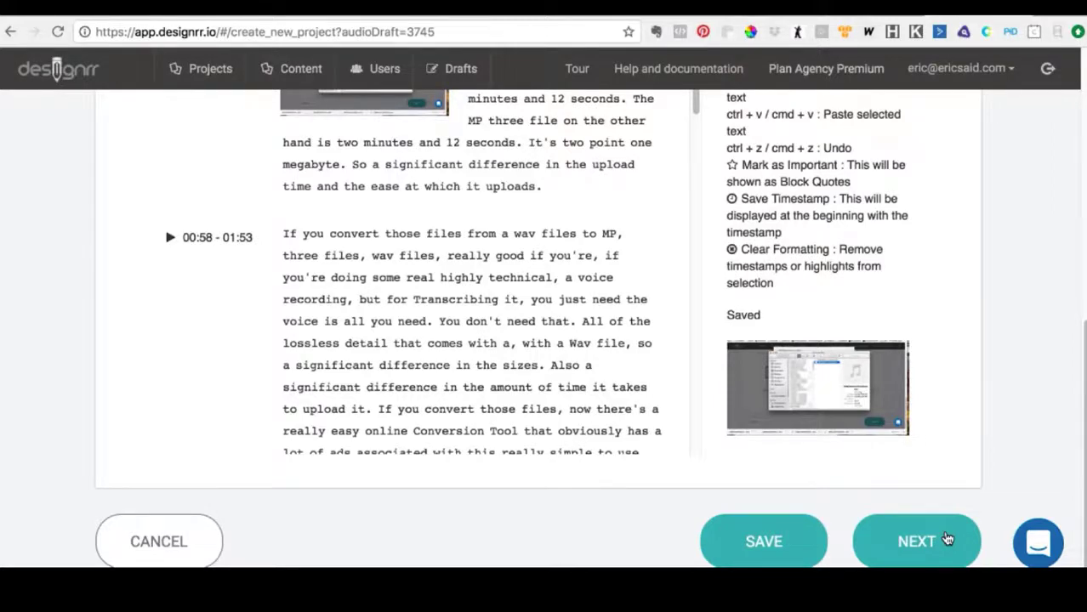
{"action": "scroll", "coordinate": [575, 418], "scroll_direction": "up", "scroll_amount": 5}
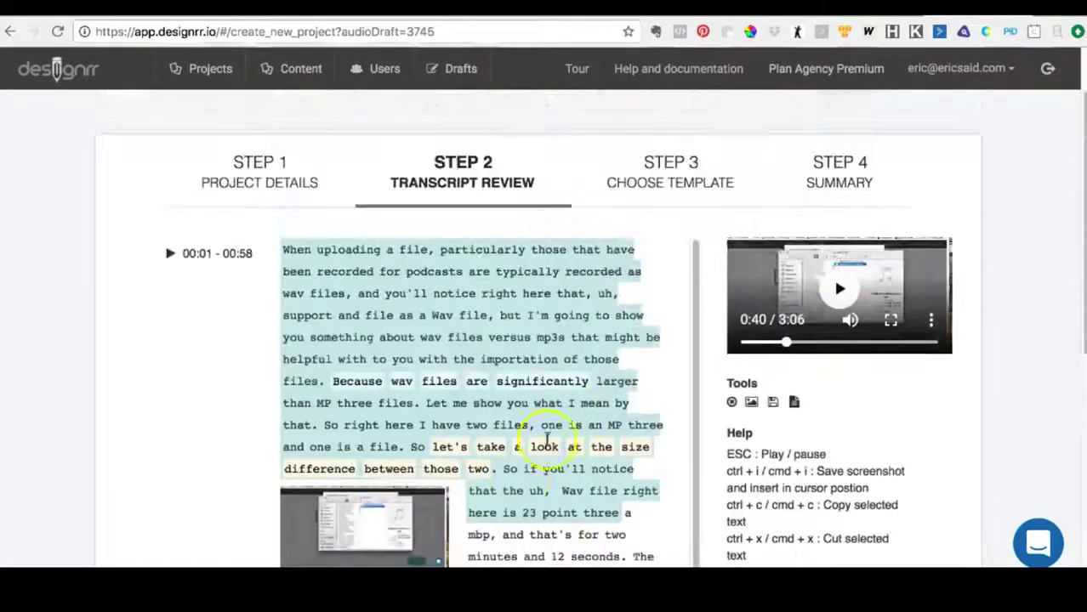
{"action": "scroll", "coordinate": [440, 422], "scroll_direction": "down", "scroll_amount": 2}
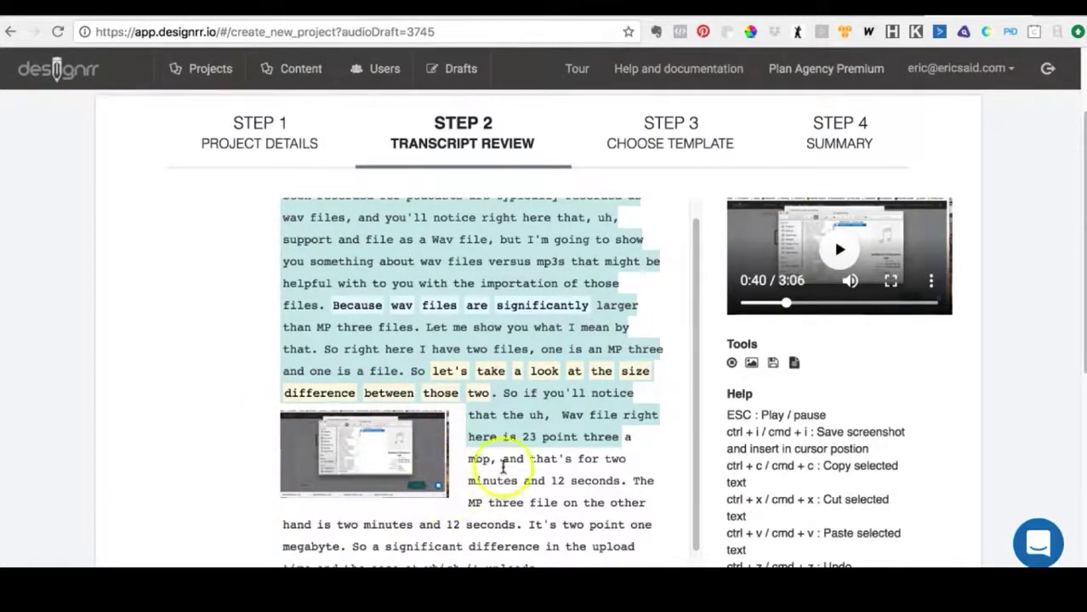
{"action": "scroll", "coordinate": [583, 459], "scroll_direction": "down", "scroll_amount": 1}
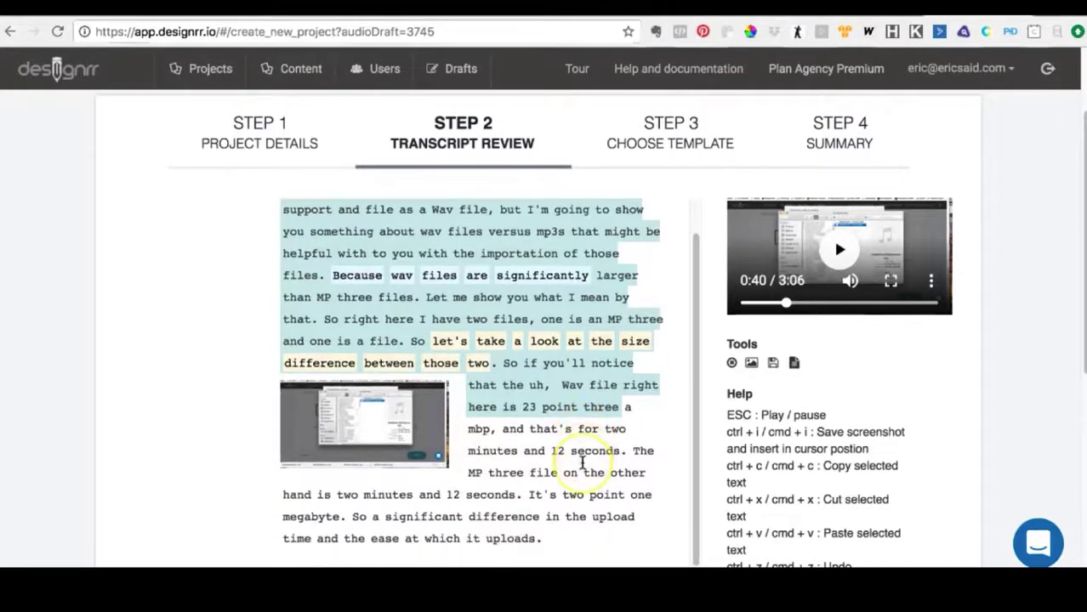
{"action": "scroll", "coordinate": [583, 462], "scroll_direction": "down", "scroll_amount": 4}
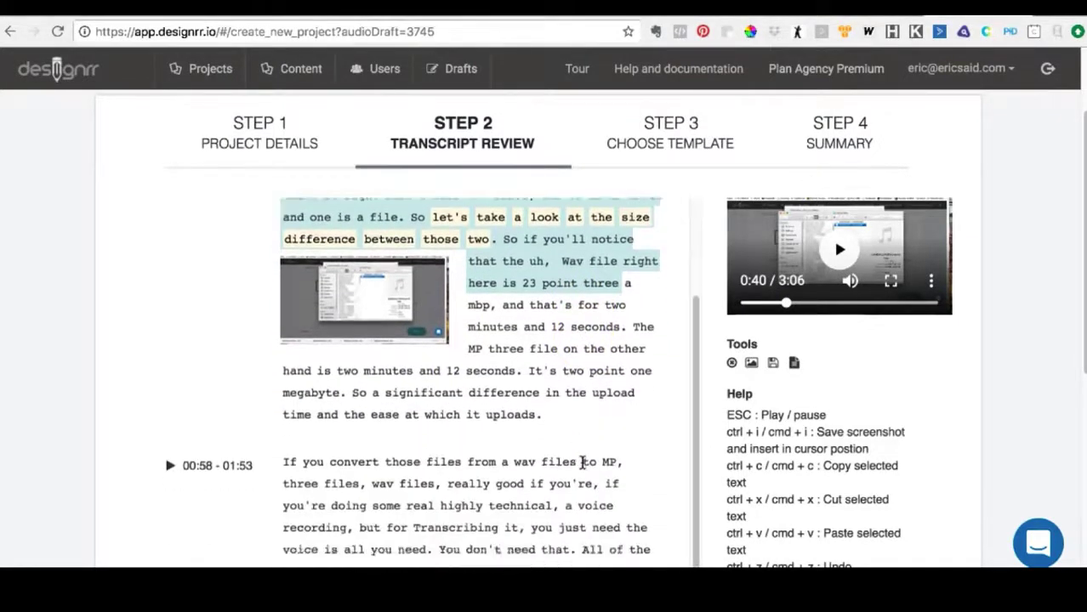
- Save the audio draft again after checking the transcript through to its end
{"action": "scroll", "coordinate": [583, 462], "scroll_direction": "down", "scroll_amount": 15}
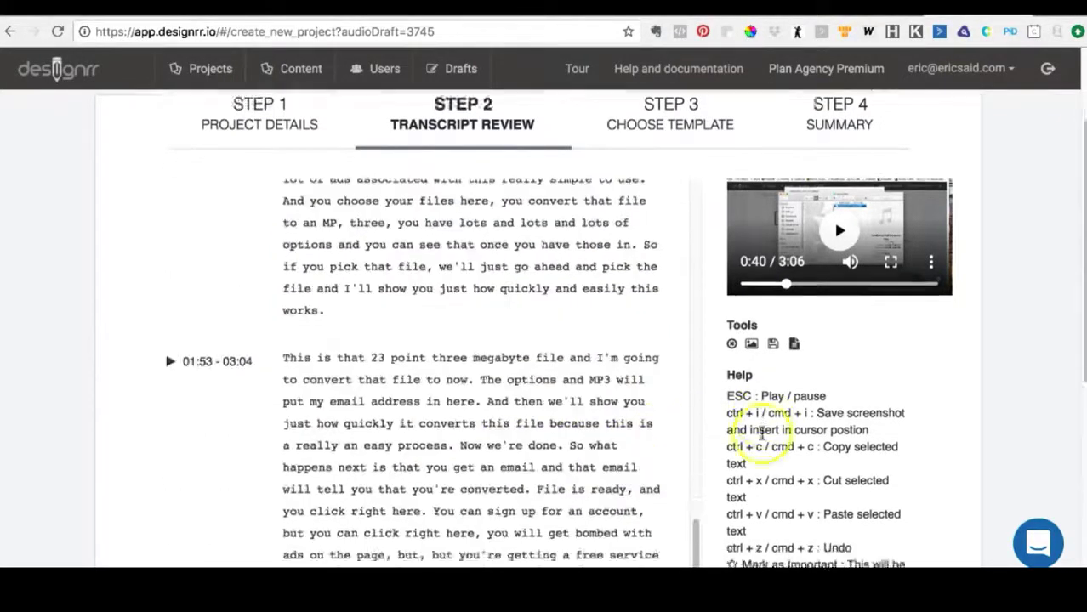
{"action": "scroll", "coordinate": [762, 434], "scroll_direction": "down", "scroll_amount": 10}
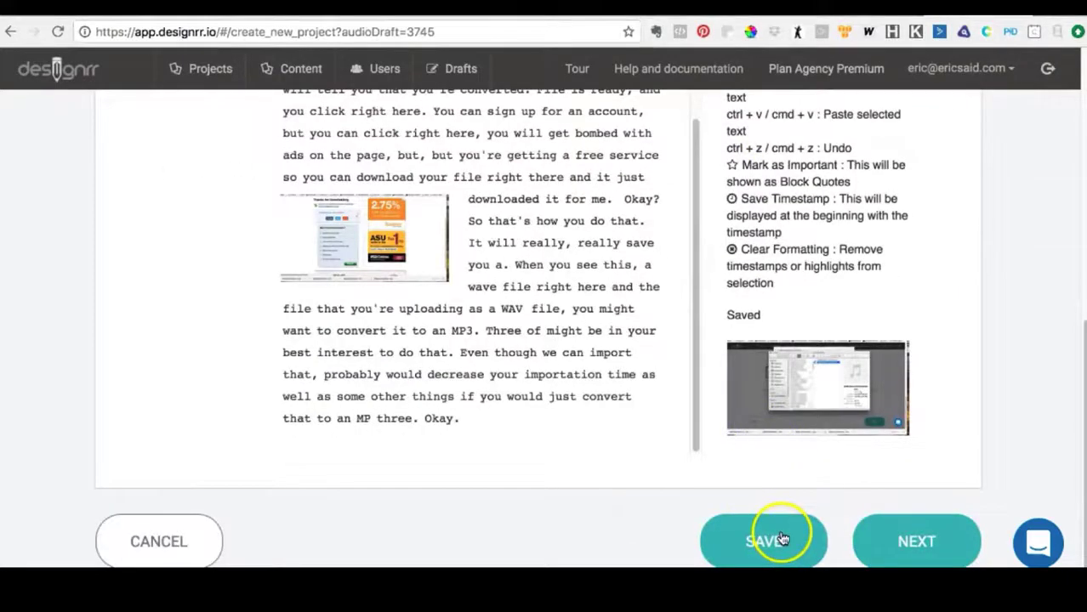
{"action": "left_click", "coordinate": [781, 539]}
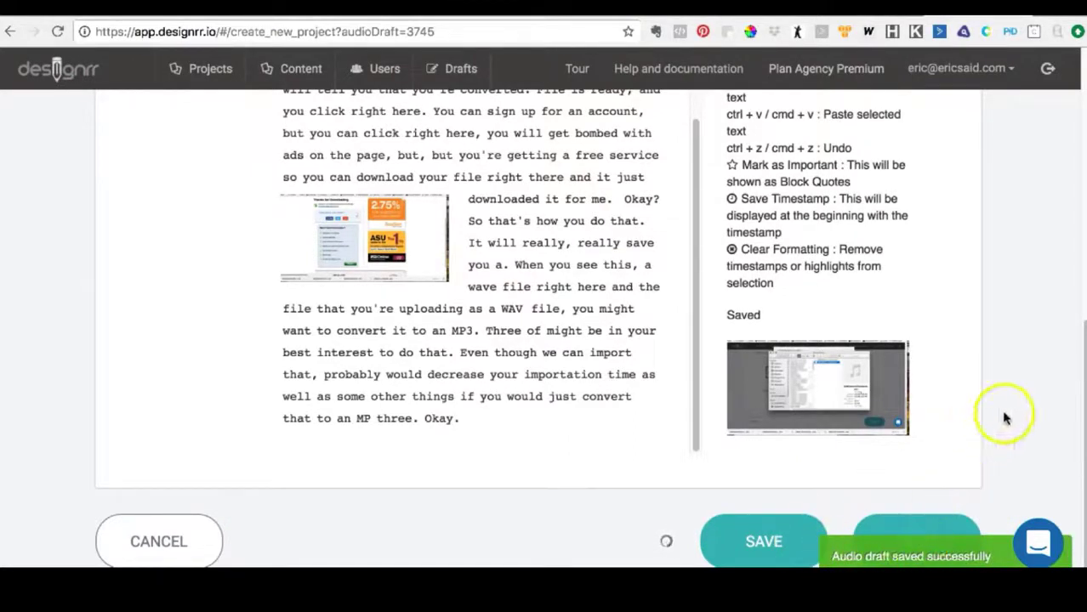
- Refresh the list of drafts and start creating a project from the "My New Project" draft
{"action": "scroll", "coordinate": [1004, 418], "scroll_direction": "up", "scroll_amount": 7}
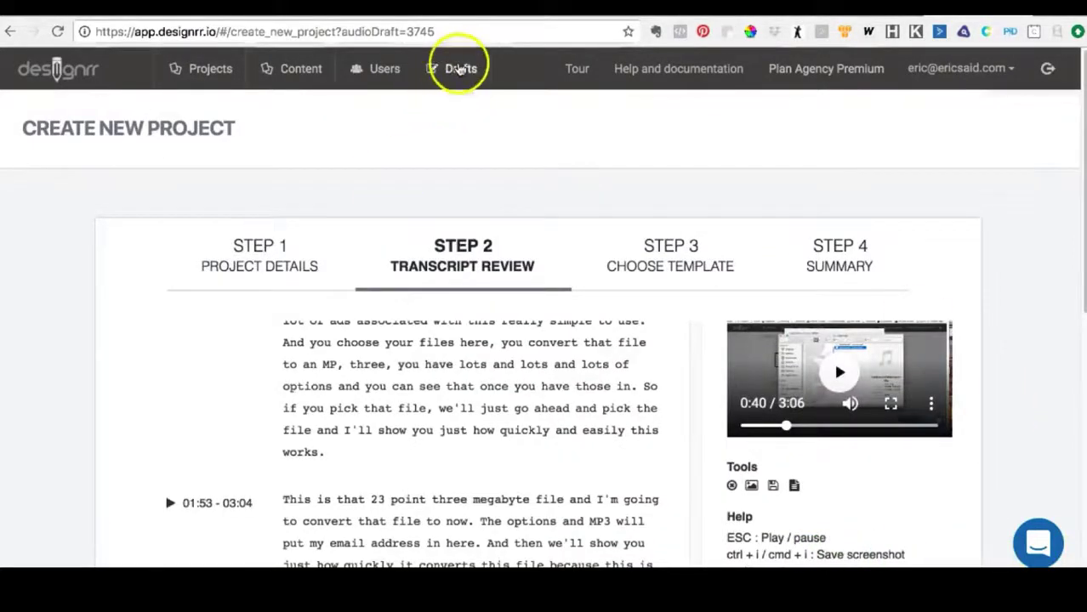
{"action": "left_click", "coordinate": [460, 70]}
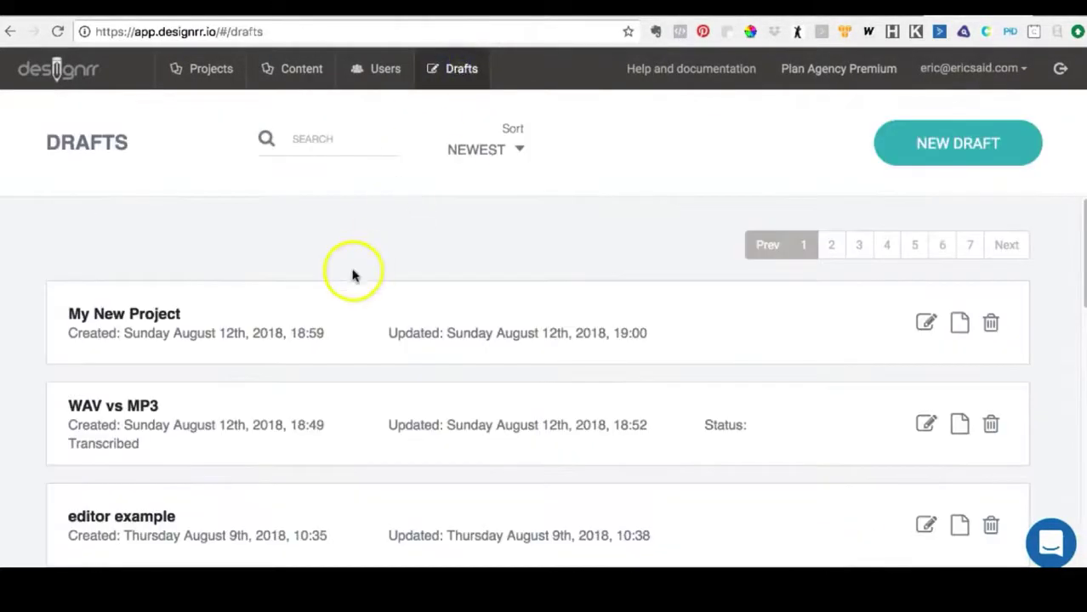
{"action": "left_click", "coordinate": [58, 31]}
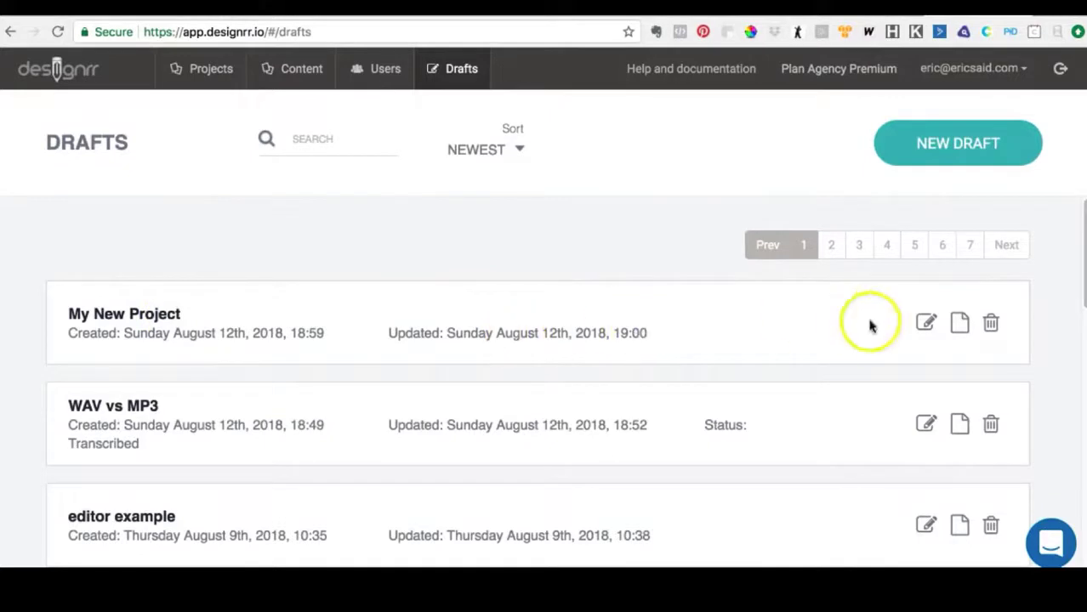
{"action": "left_click", "coordinate": [960, 326]}
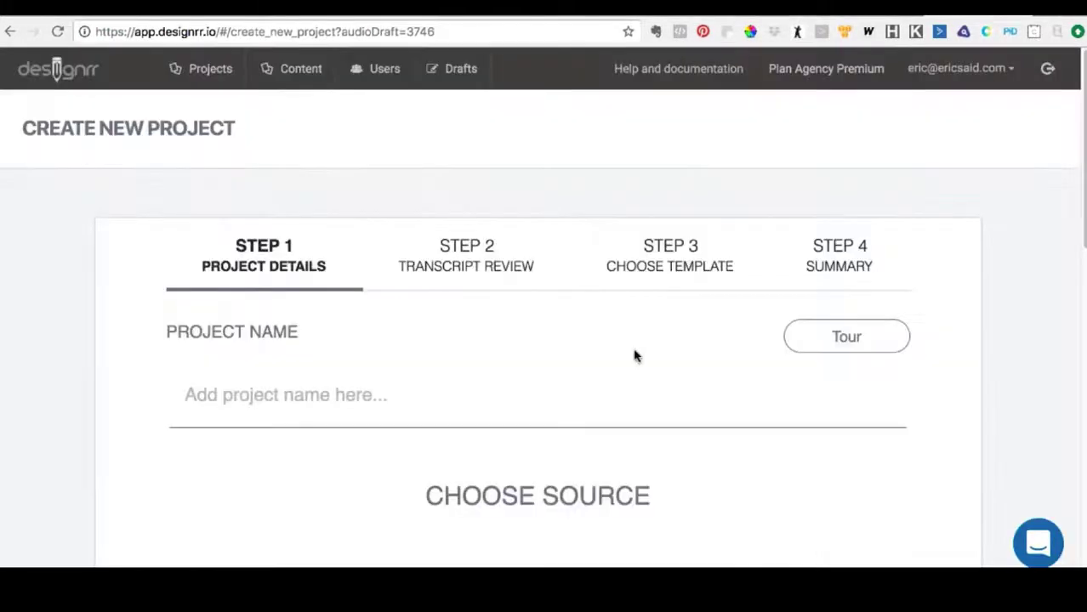
- Check the transcript, keep the "Music - 1 Column - Yellow" template in A4 and advance to the project summary
{"action": "scroll", "coordinate": [519, 384], "scroll_direction": "down", "scroll_amount": 10}
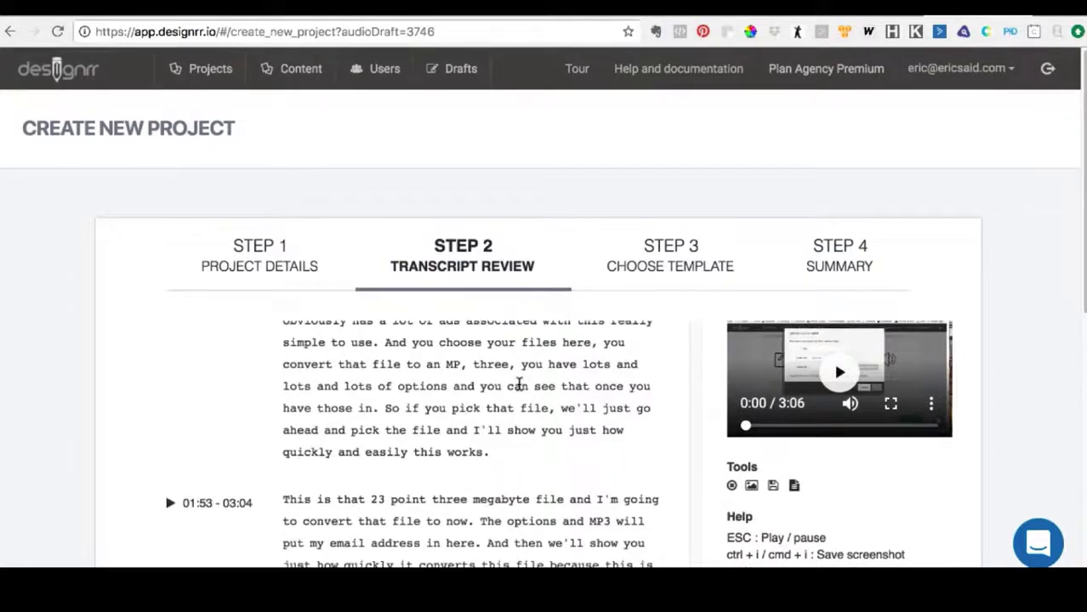
{"action": "scroll", "coordinate": [691, 358], "scroll_direction": "down", "scroll_amount": 5}
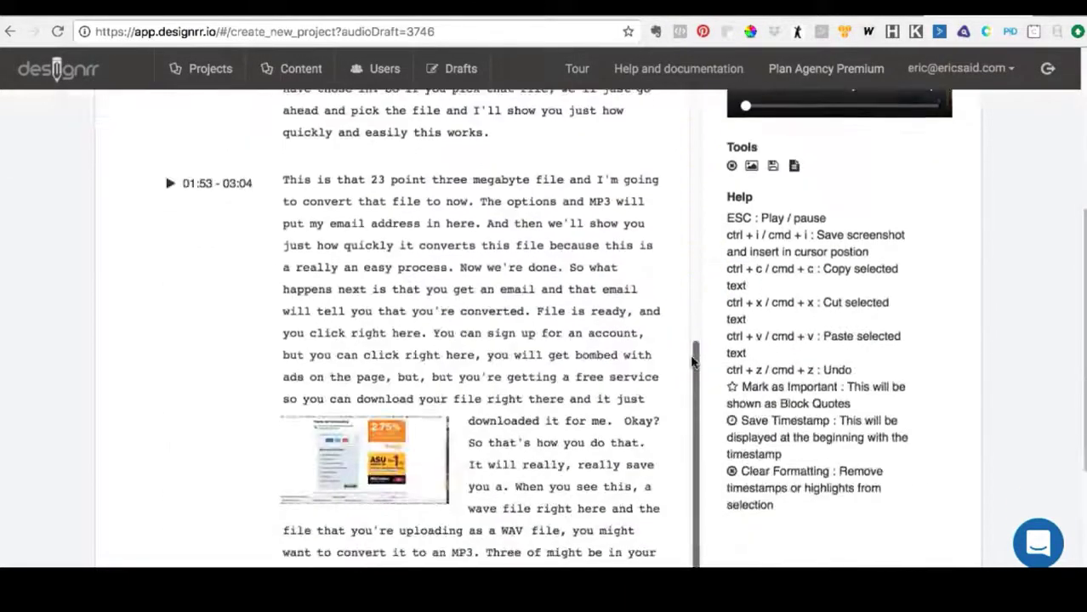
{"action": "scroll", "coordinate": [691, 361], "scroll_direction": "down", "scroll_amount": 3}
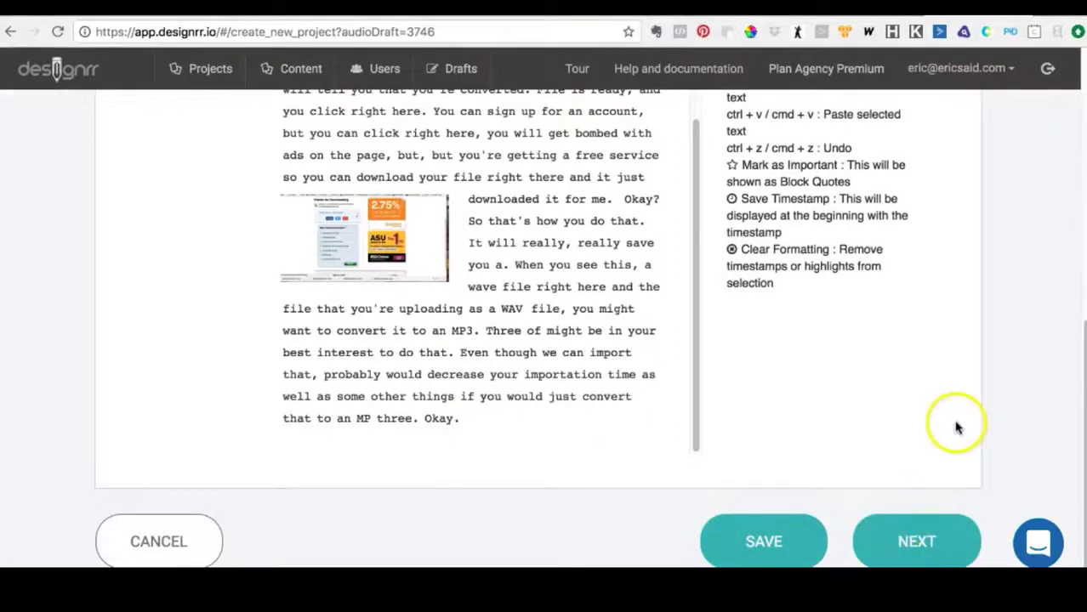
{"action": "scroll", "coordinate": [953, 432], "scroll_direction": "up", "scroll_amount": 5}
{"action": "scroll", "coordinate": [534, 173], "scroll_direction": "up", "scroll_amount": 2}
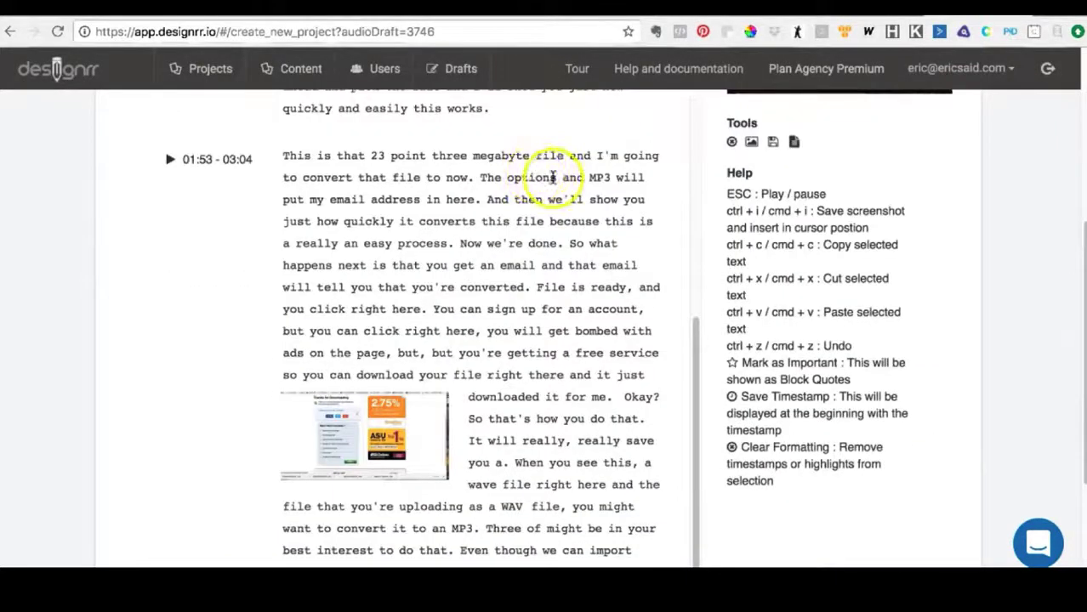
{"action": "scroll", "coordinate": [998, 349], "scroll_direction": "down", "scroll_amount": 3}
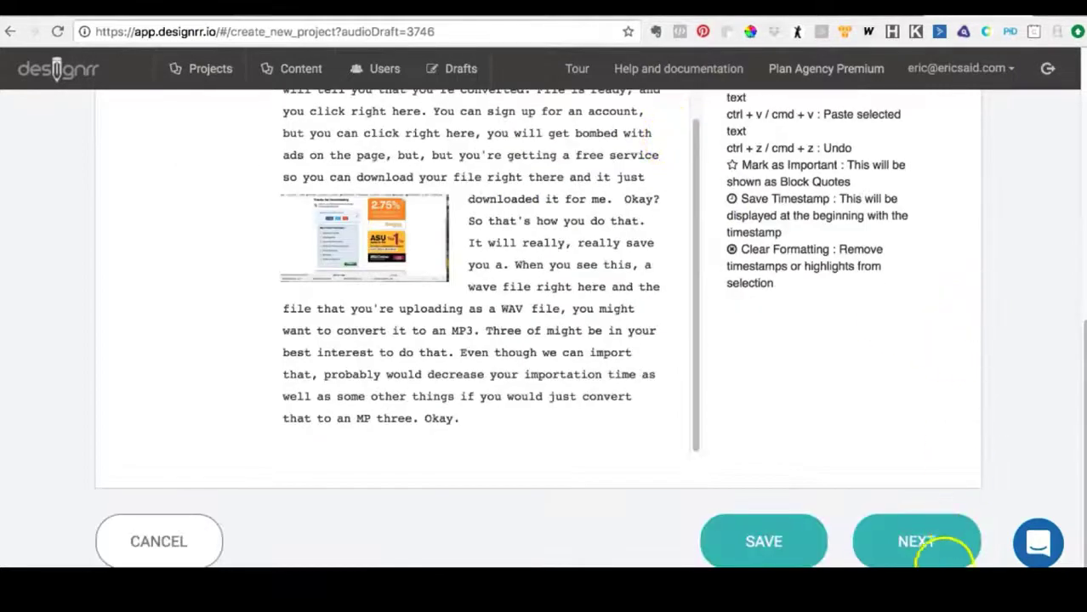
{"action": "left_click", "coordinate": [934, 538]}
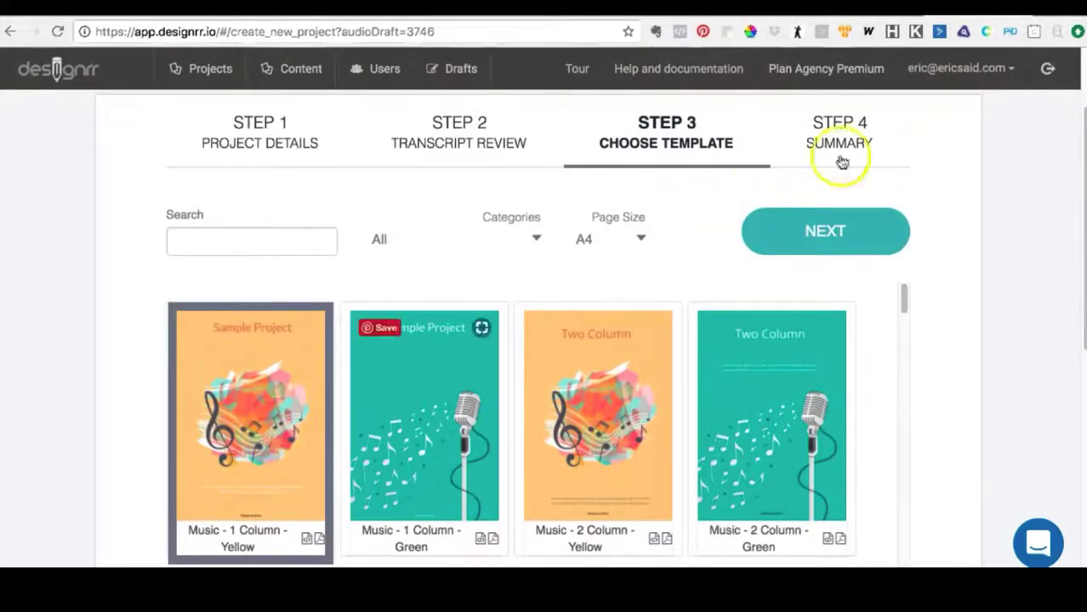
{"action": "left_click", "coordinate": [818, 233]}
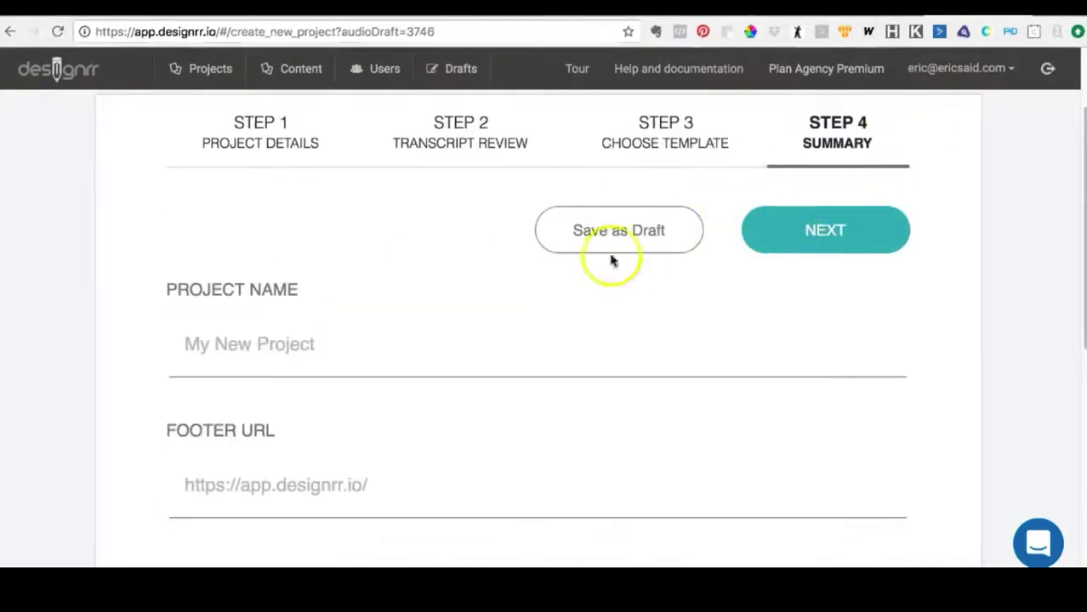
- Open the project for saving as a draft and name the draft "Draft save Test"
{"action": "left_click", "coordinate": [616, 234]}
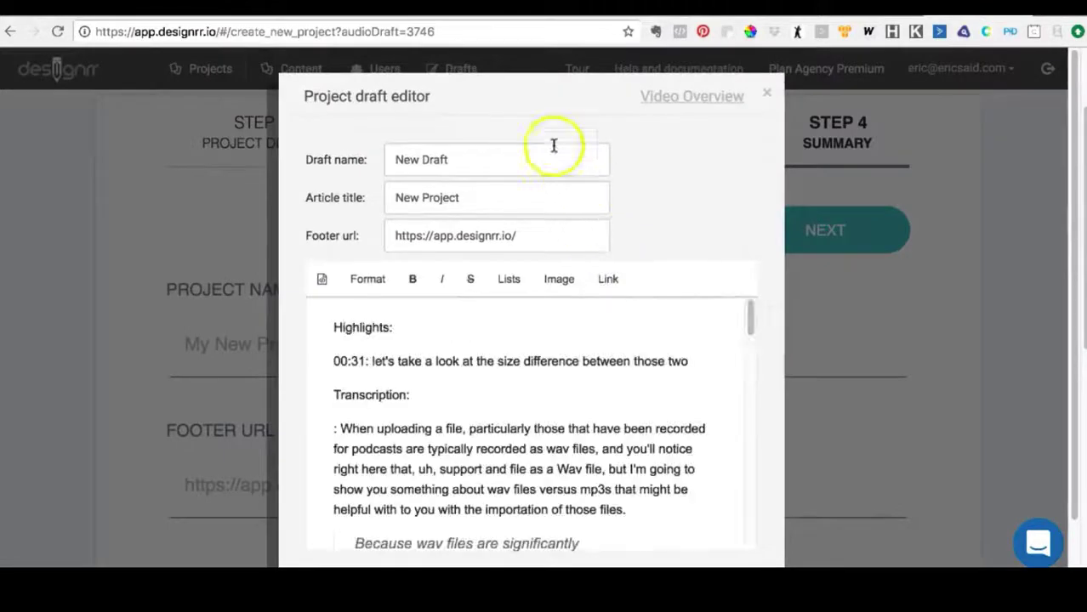
{"action": "left_click", "coordinate": [544, 157]}
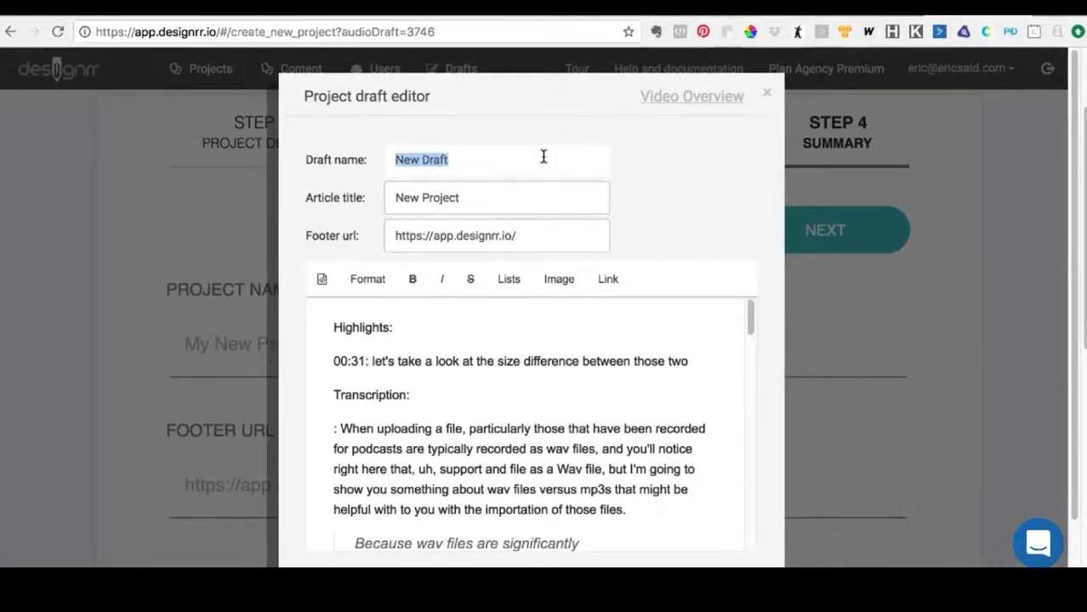
{"action": "key", "text": "BackSpace"}
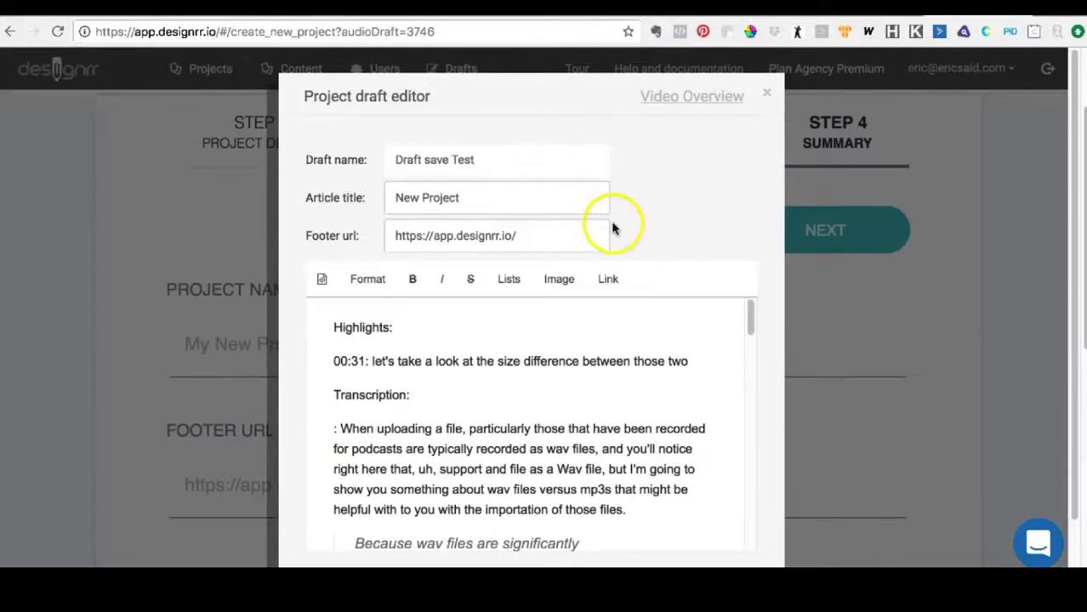
- Examine the 00:31 highlight and the opening transcription with its block quote in the project draft editor
{"action": "scroll", "coordinate": [613, 234], "scroll_direction": "down", "scroll_amount": 1}
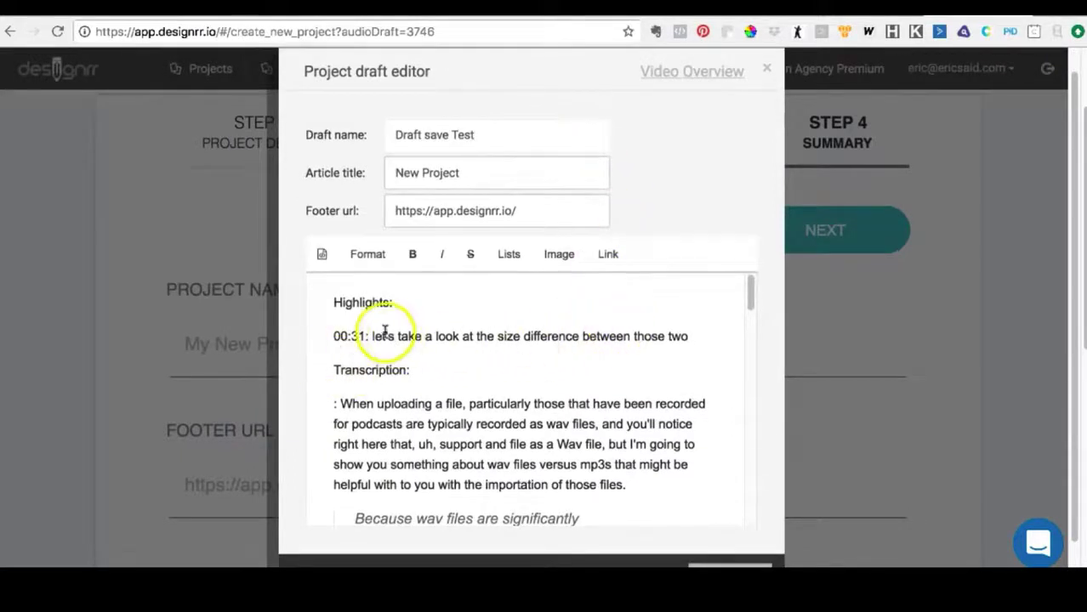
{"action": "left_click_drag", "start_coordinate": [374, 337], "coordinate": [646, 340]}
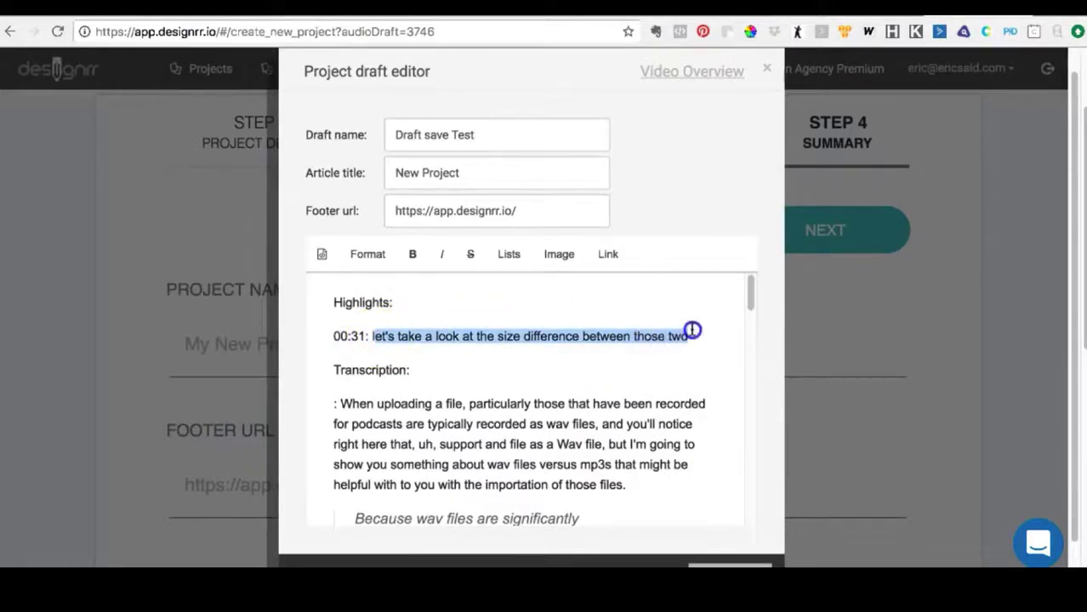
{"action": "left_click", "coordinate": [655, 356]}
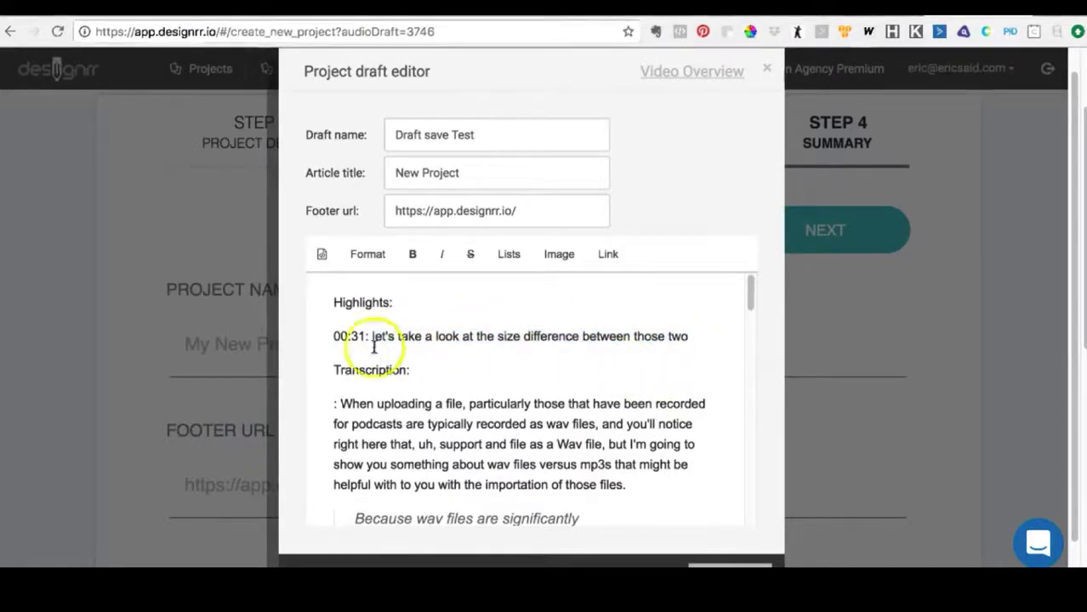
{"action": "left_click_drag", "start_coordinate": [371, 337], "coordinate": [678, 338]}
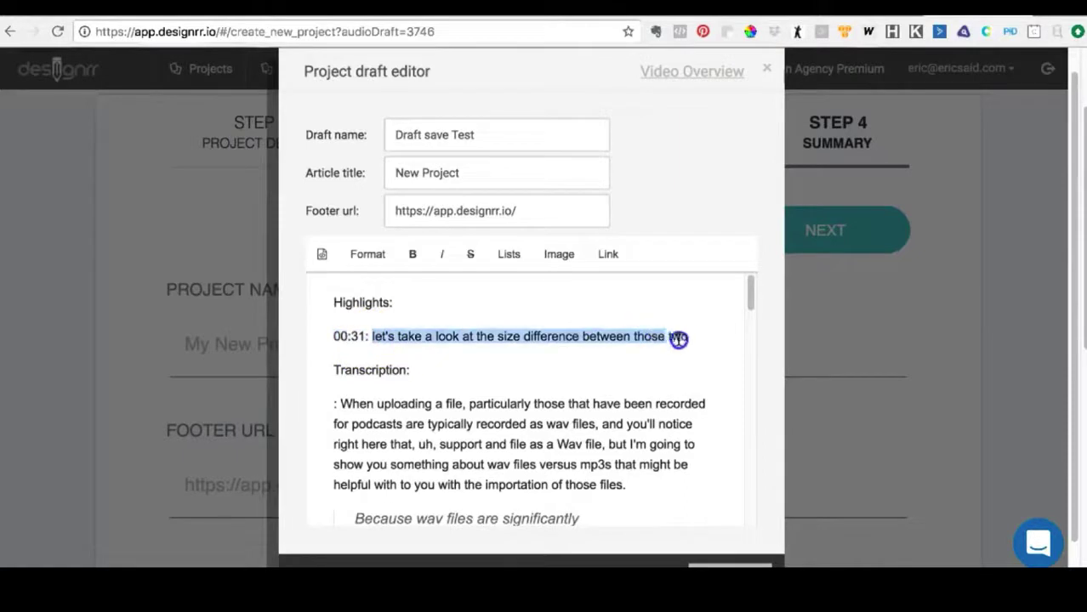
{"action": "scroll", "coordinate": [640, 361], "scroll_direction": "down", "scroll_amount": 3}
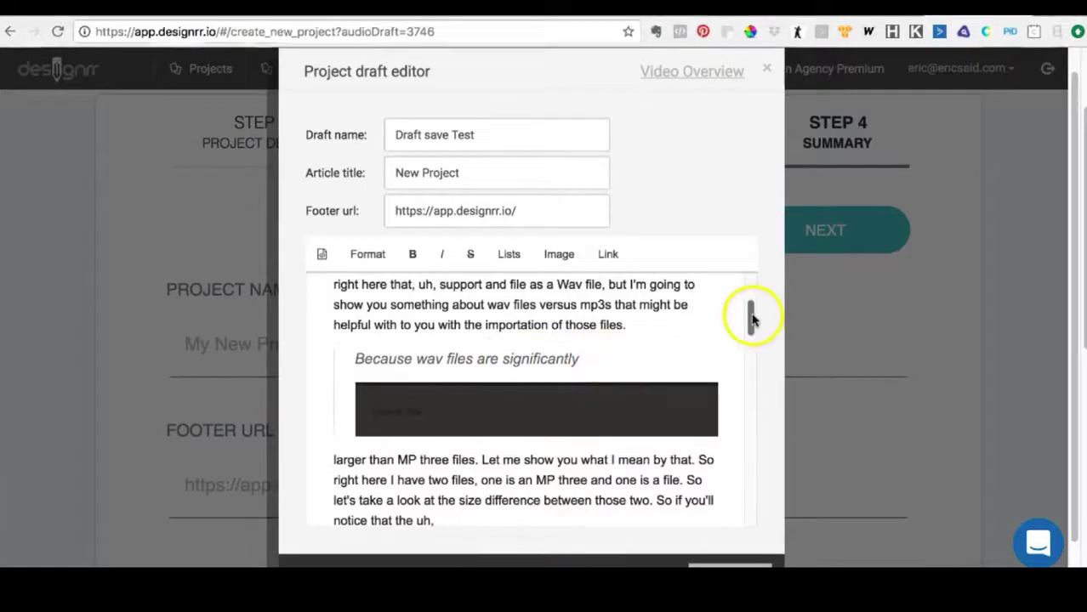
{"action": "left_click_drag", "start_coordinate": [751, 316], "coordinate": [752, 286]}
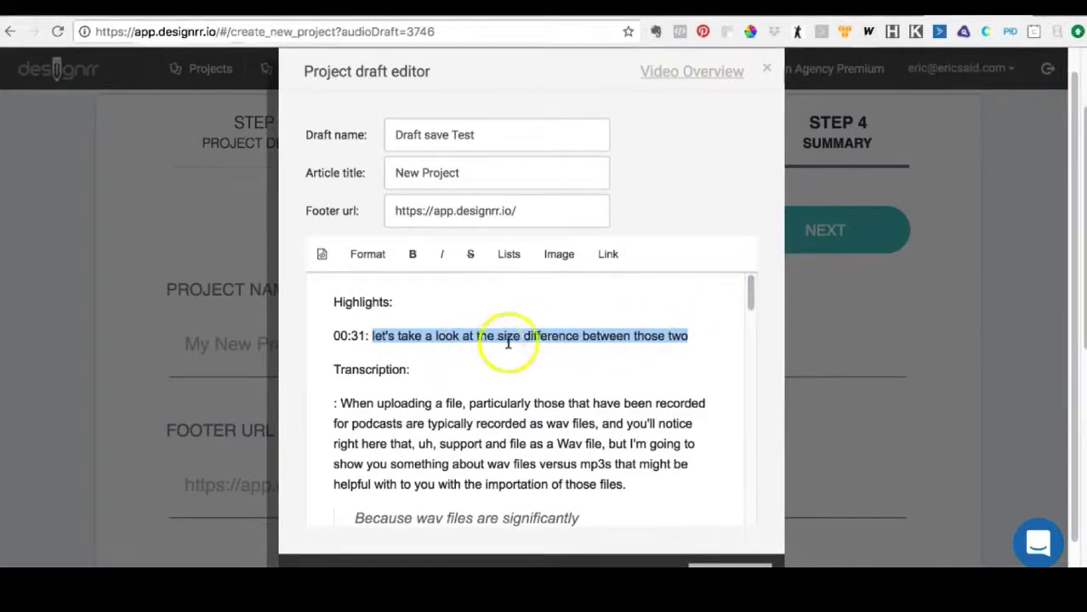
- Remove the stray colon before "This is that 23 point three megabyte file" in the draft text
{"action": "left_click_drag", "start_coordinate": [752, 287], "coordinate": [733, 434]}
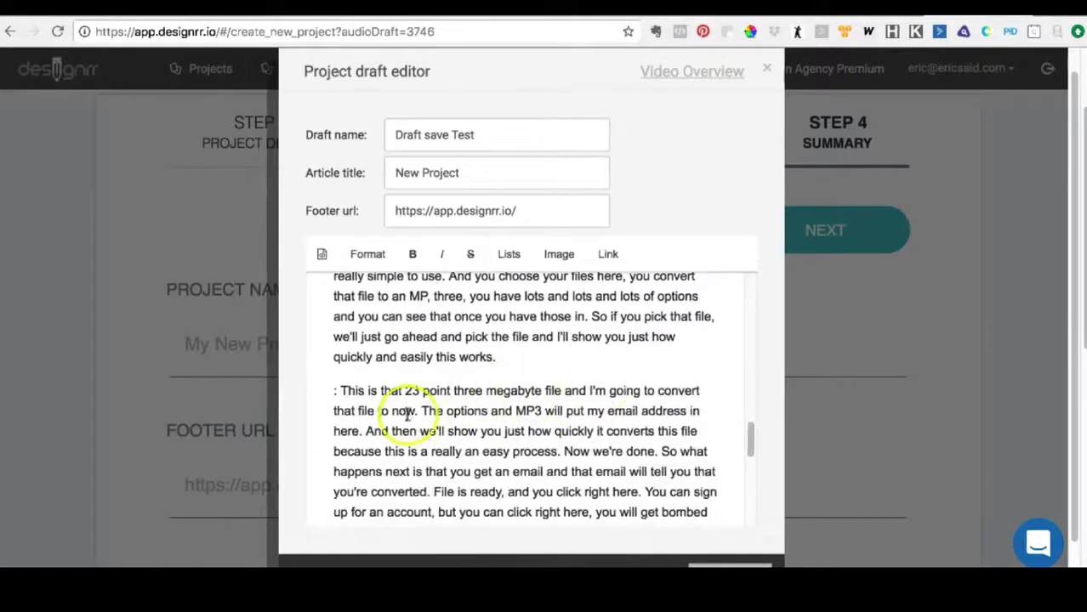
{"action": "key", "text": "BackSpace"}
{"action": "key", "text": "BackSpace"}
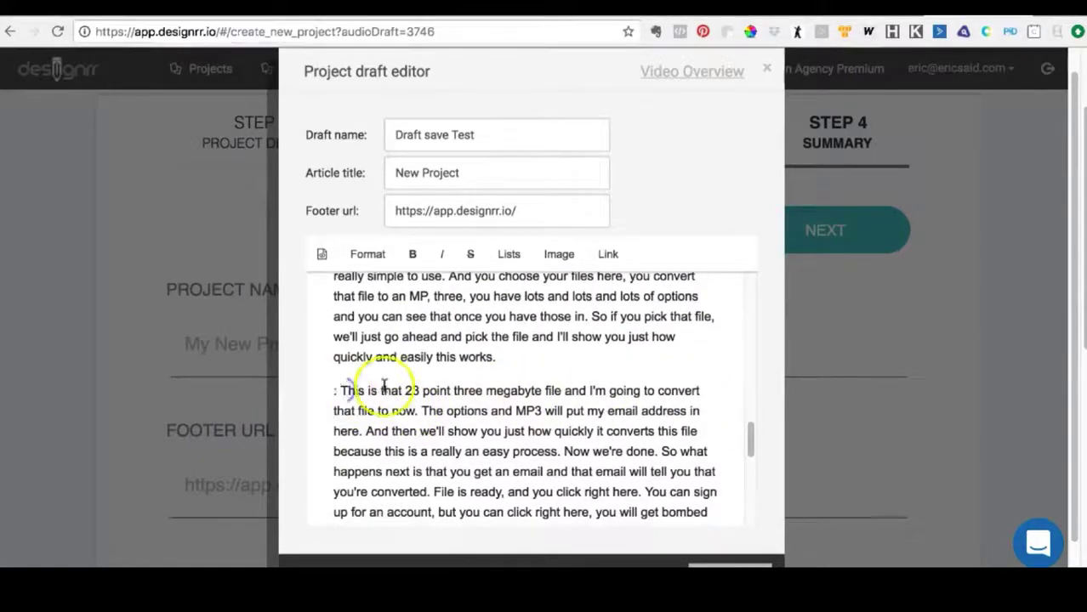
{"action": "key", "text": "BackSpace"}
{"action": "key", "text": "BackSpace"}
- Insert a line break between the downloading-page screenshot and "Okay? So that's how you do that."
{"action": "scroll", "coordinate": [383, 386], "scroll_direction": "down", "scroll_amount": 1}
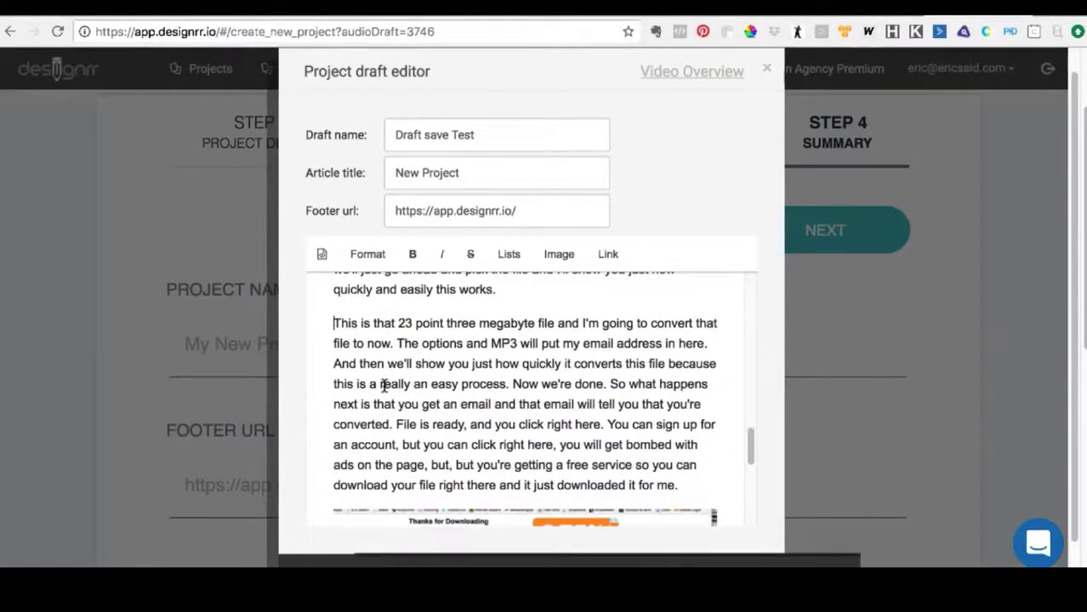
{"action": "scroll", "coordinate": [370, 398], "scroll_direction": "down", "scroll_amount": 10}
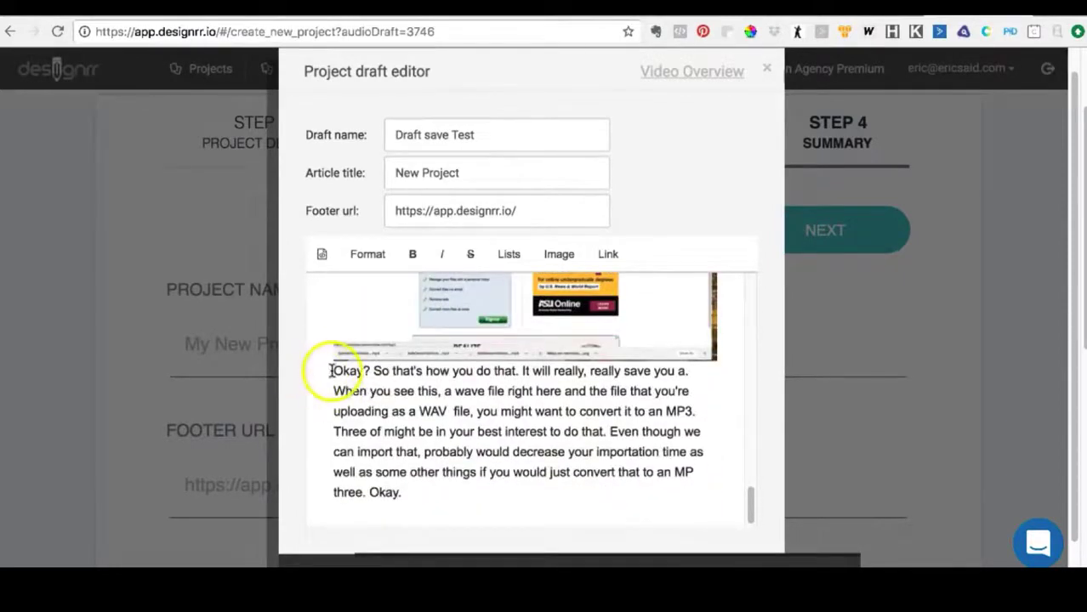
{"action": "key", "text": "Return"}
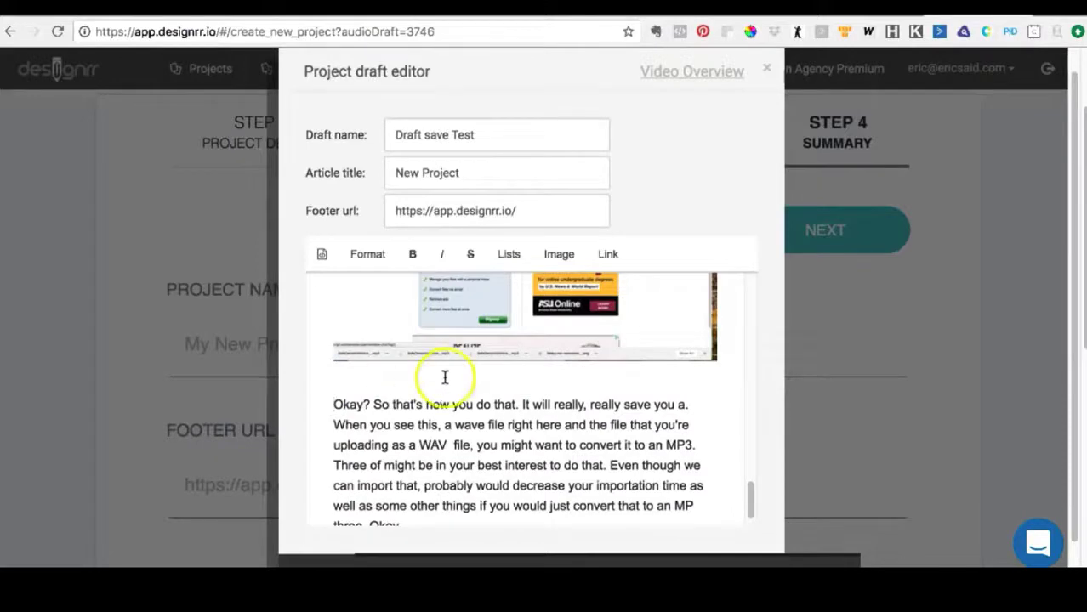
{"action": "scroll", "coordinate": [444, 377], "scroll_direction": "down", "scroll_amount": 1}
- Remove the stray colon before the paragraph starting "If you convert those files from a wav files"
{"action": "scroll", "coordinate": [459, 375], "scroll_direction": "up", "scroll_amount": 8}
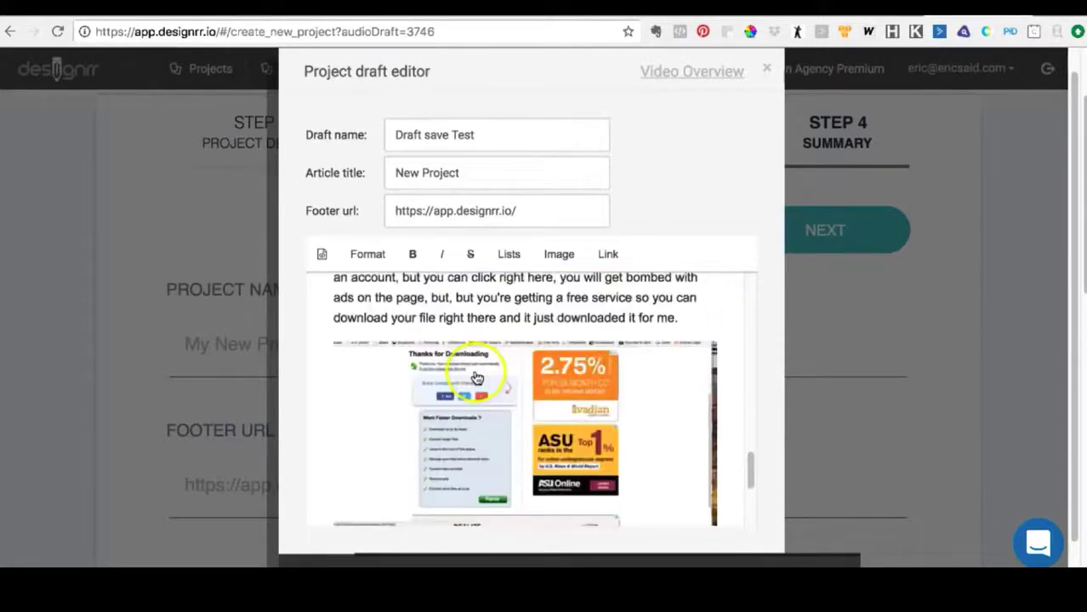
{"action": "scroll", "coordinate": [476, 377], "scroll_direction": "up", "scroll_amount": 5}
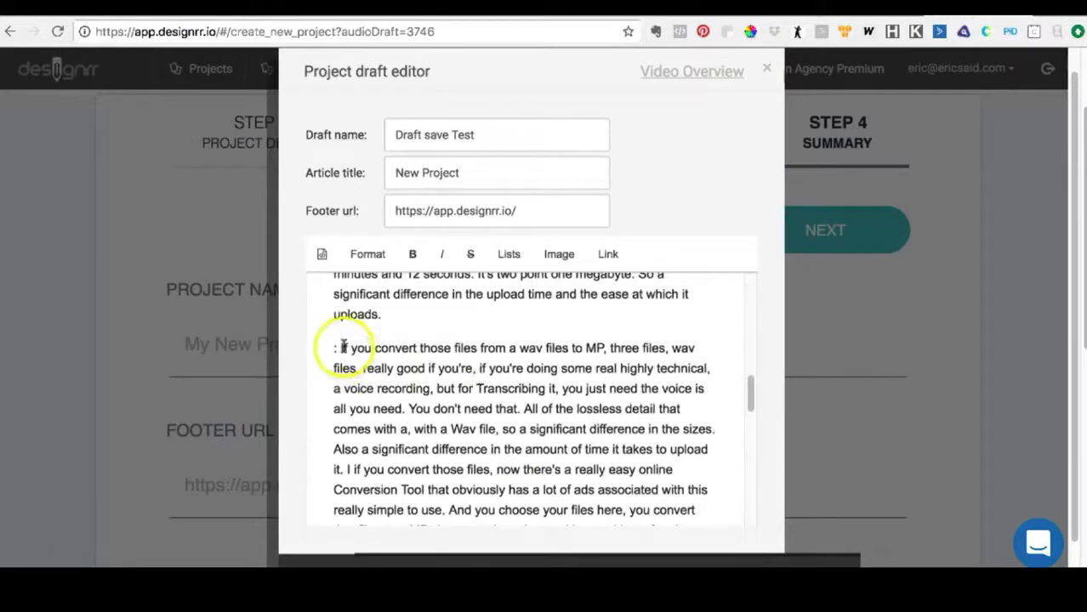
{"action": "key", "text": "BackSpace"}
{"action": "key", "text": "BackSpace"}
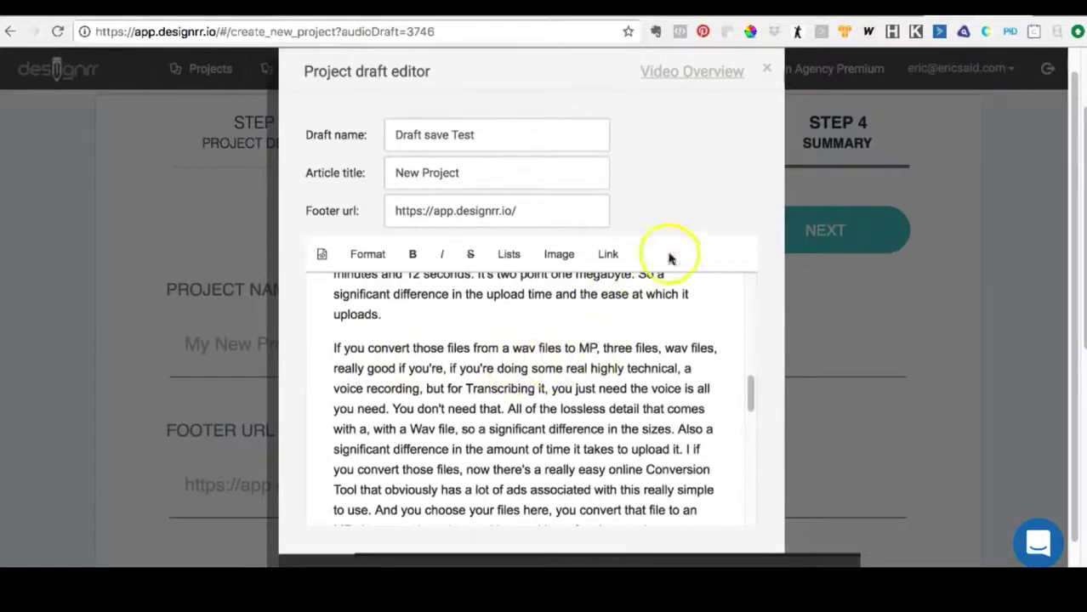
- Close the project draft editor and return to the project name and footer URL in the summary
{"action": "scroll", "coordinate": [760, 170], "scroll_direction": "down", "scroll_amount": 2}
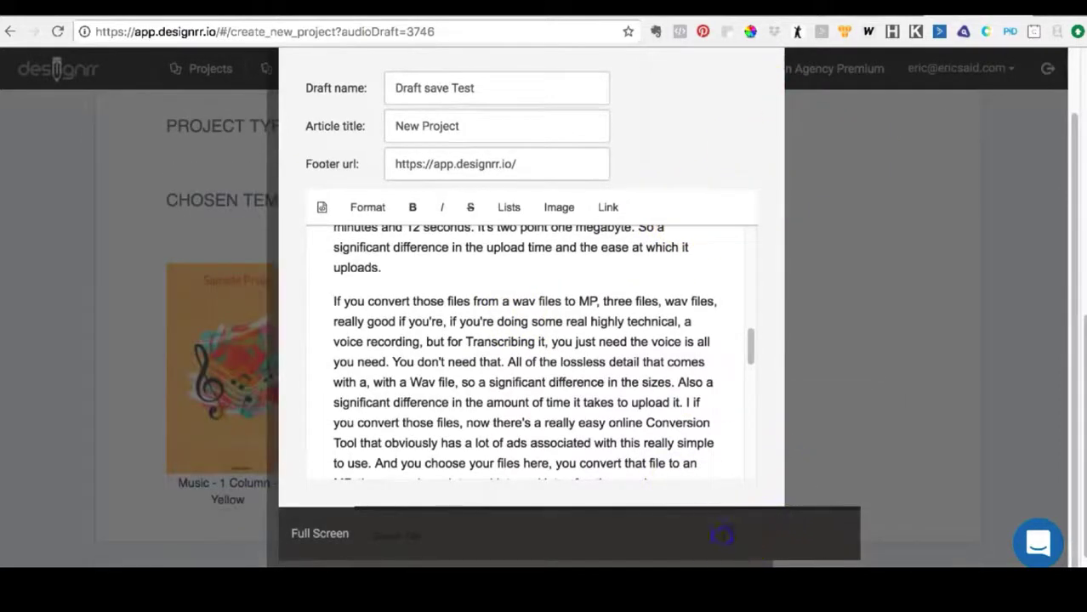
{"action": "scroll", "coordinate": [765, 183], "scroll_direction": "up", "scroll_amount": 3}
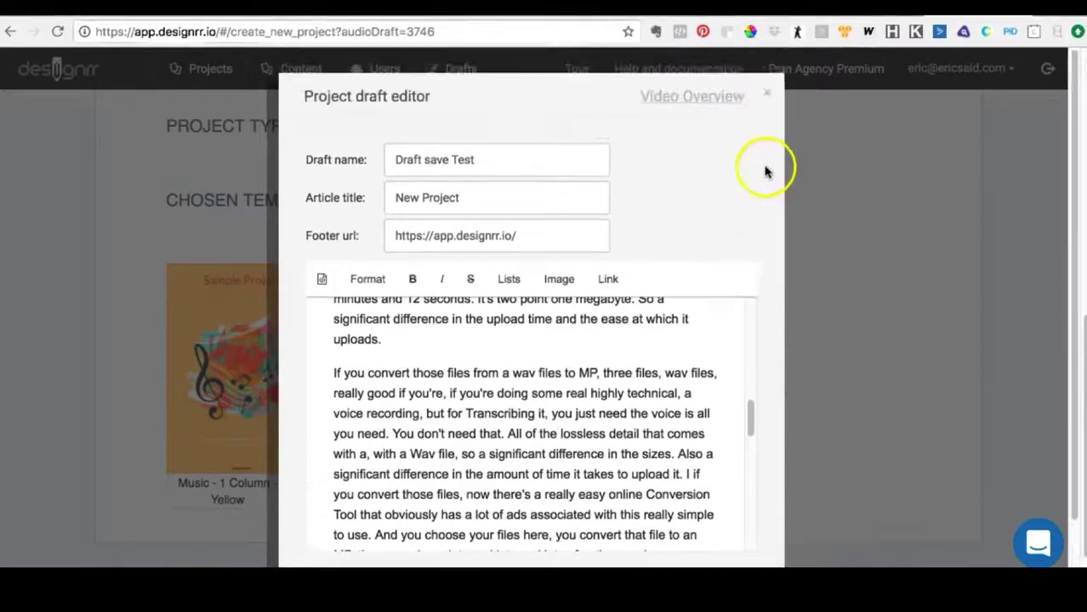
{"action": "left_click", "coordinate": [768, 92]}
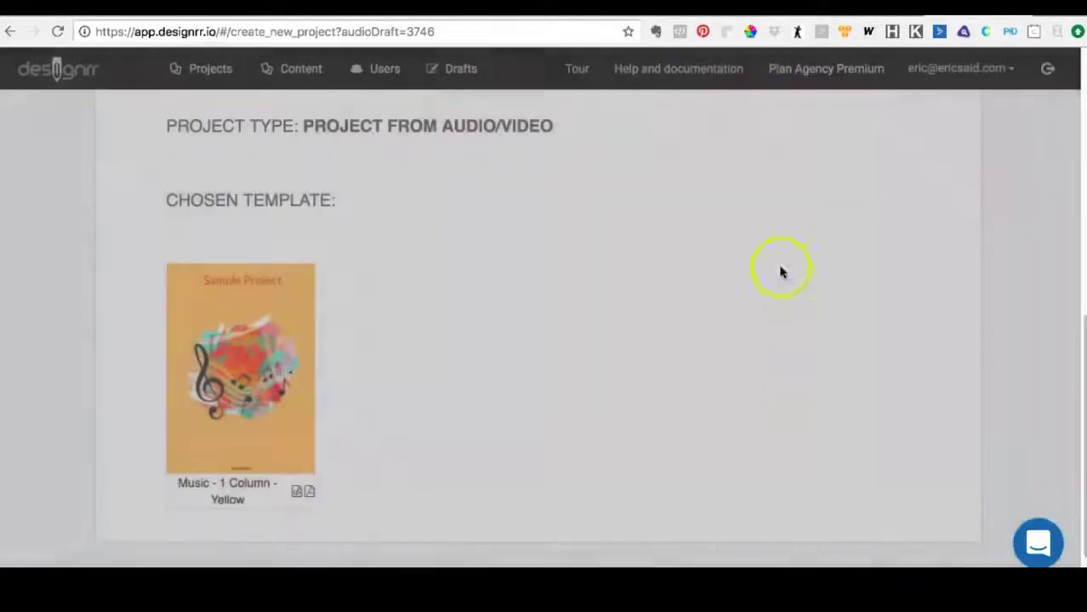
{"action": "scroll", "coordinate": [815, 283], "scroll_direction": "up", "scroll_amount": 5}
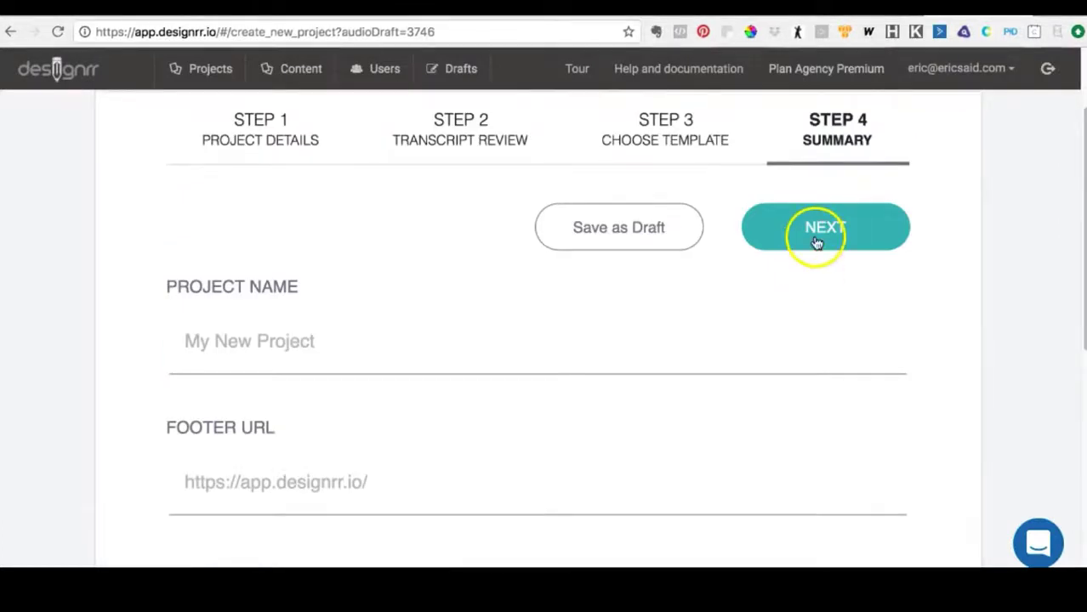
- Name the project "New Draft Editor" and generate it from the summary with the default footer URL
{"action": "left_click", "coordinate": [572, 350]}
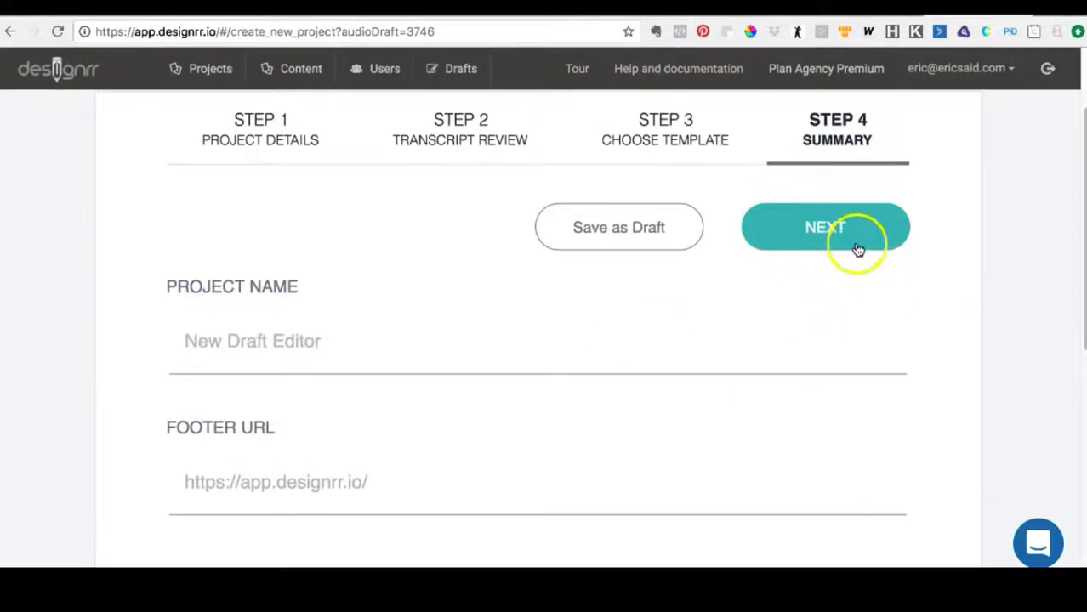
{"action": "left_click", "coordinate": [825, 223]}
{"action": "left_click", "coordinate": [757, 345]}
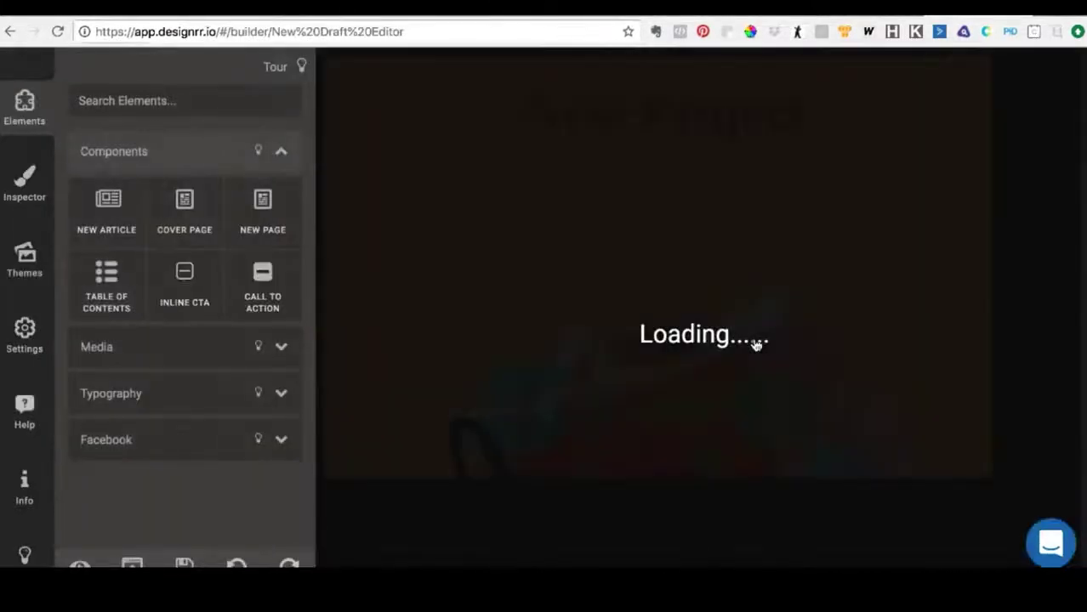
- Review the generated project from its cover page through the transcript text, block quote and inserted screenshot
{"action": "scroll", "coordinate": [757, 345], "scroll_direction": "down", "scroll_amount": 15}
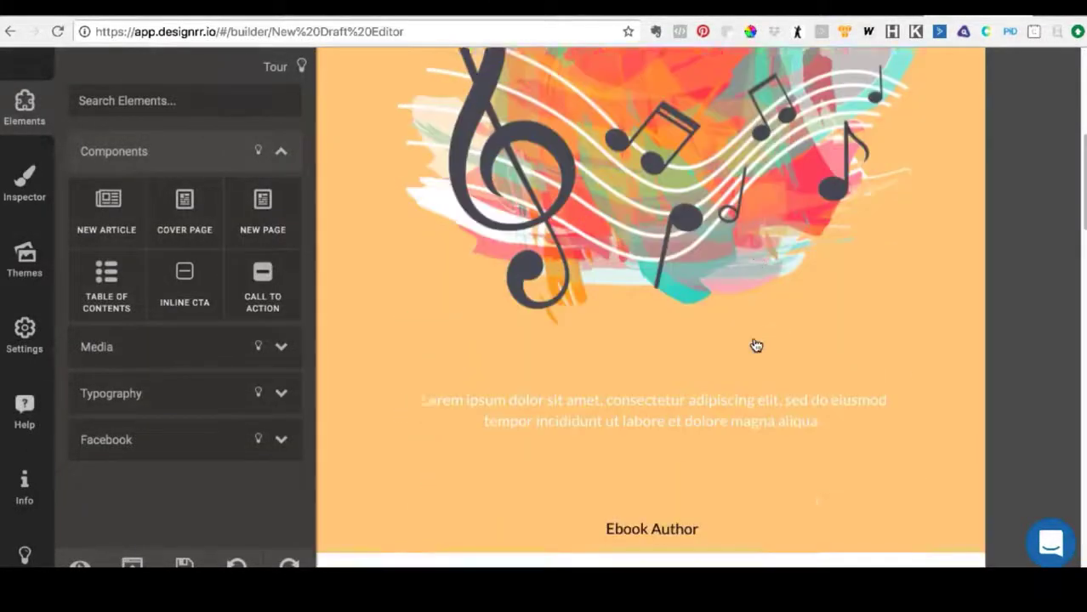
{"action": "scroll", "coordinate": [757, 345], "scroll_direction": "down", "scroll_amount": 1}
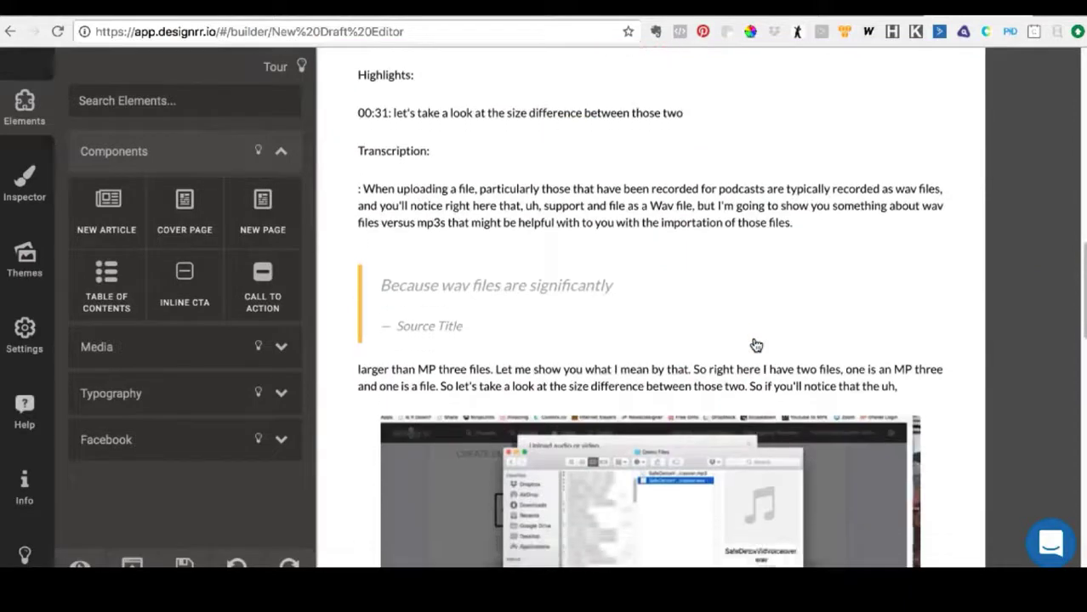
{"action": "scroll", "coordinate": [757, 345], "scroll_direction": "down", "scroll_amount": 6}
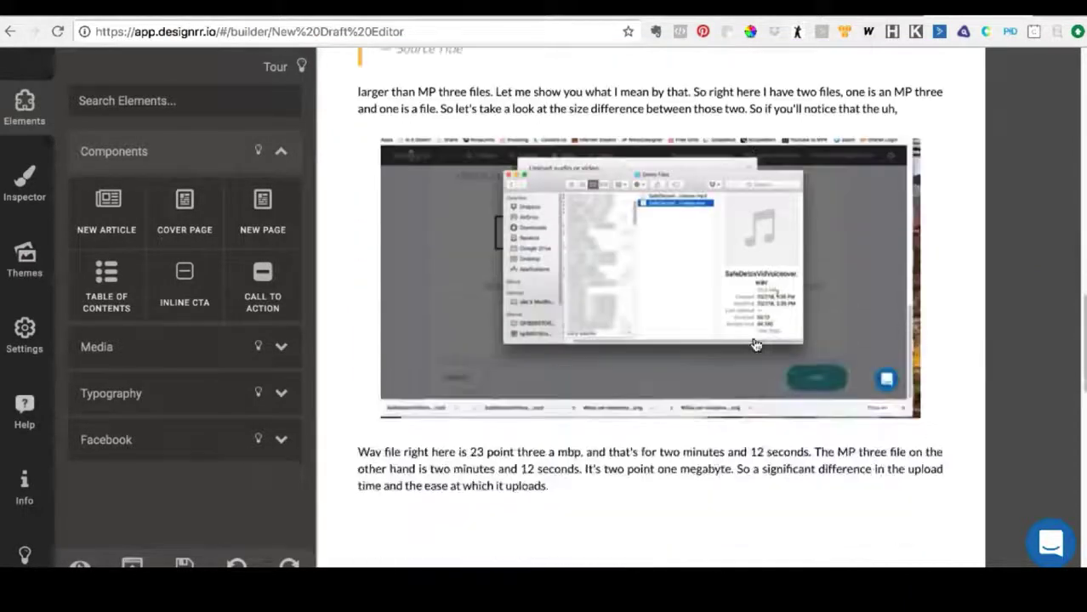
{"action": "scroll", "coordinate": [757, 345], "scroll_direction": "down", "scroll_amount": 8}
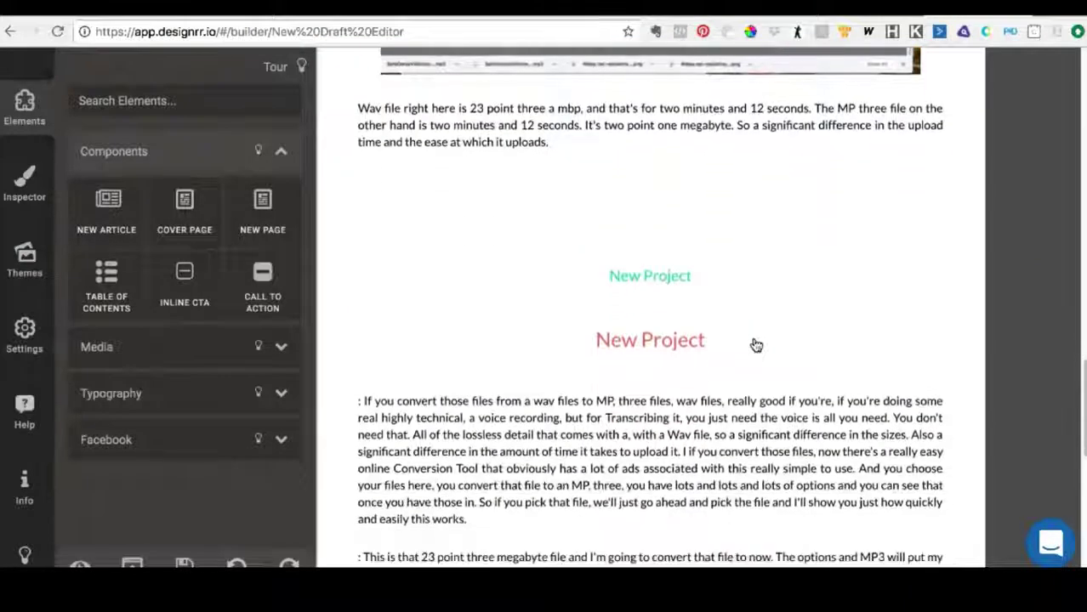